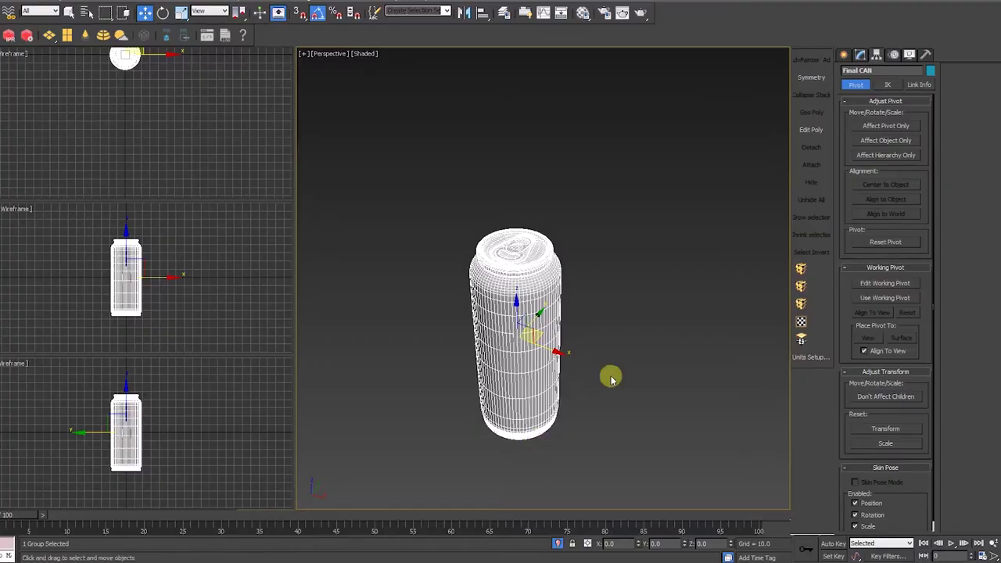
# Copy the Final CAN group about 80 units along negative X and name the copy's selection set SAVE UVW
pyautogui.click(698, 294)
pyautogui.click(537, 326)
pyautogui.keyDown('shift'); pyautogui.moveTo(552, 347); pyautogui.dragTo(398, 292); pyautogui.keyUp('shift')
pyautogui.click(502, 325)
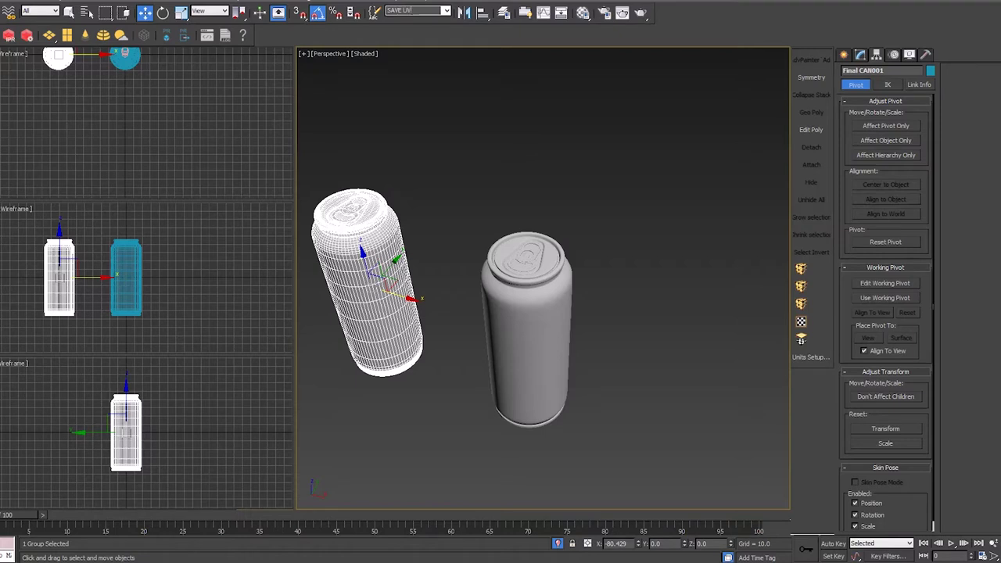
# Hide the copied can and select and frame the original Final CAN group
pyautogui.rightClick(573, 203)
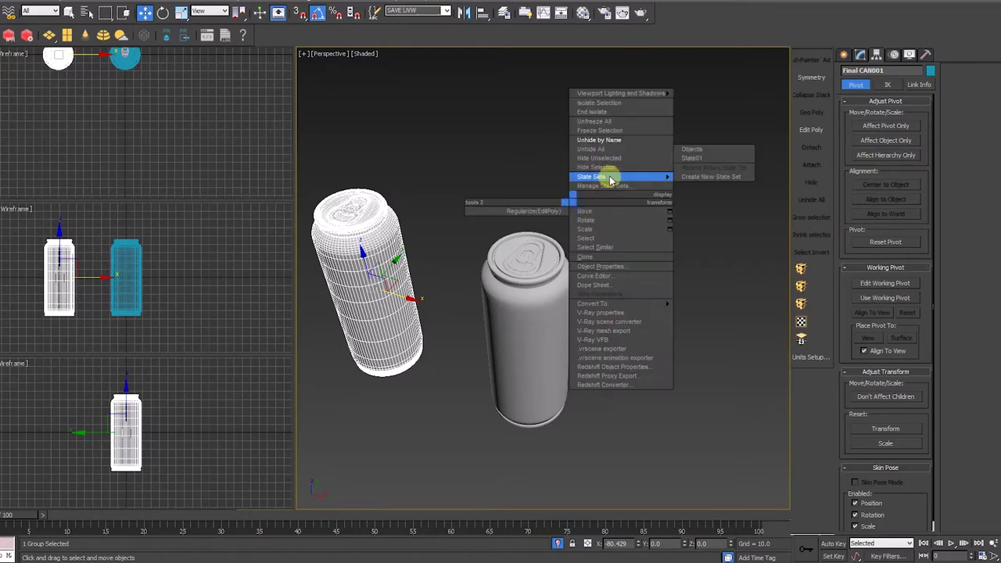
pyautogui.click(608, 166)
pyautogui.click(528, 305)
pyautogui.press('z')
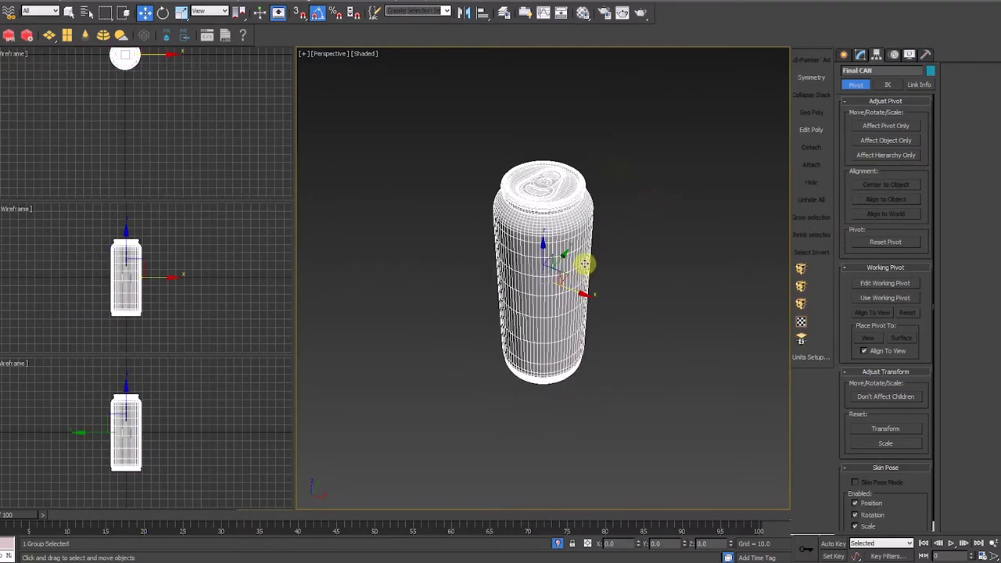
# Select the can body CAN 3 on its own and clear its smoothing so only the Editable Poly remains
pyautogui.click(860, 55)
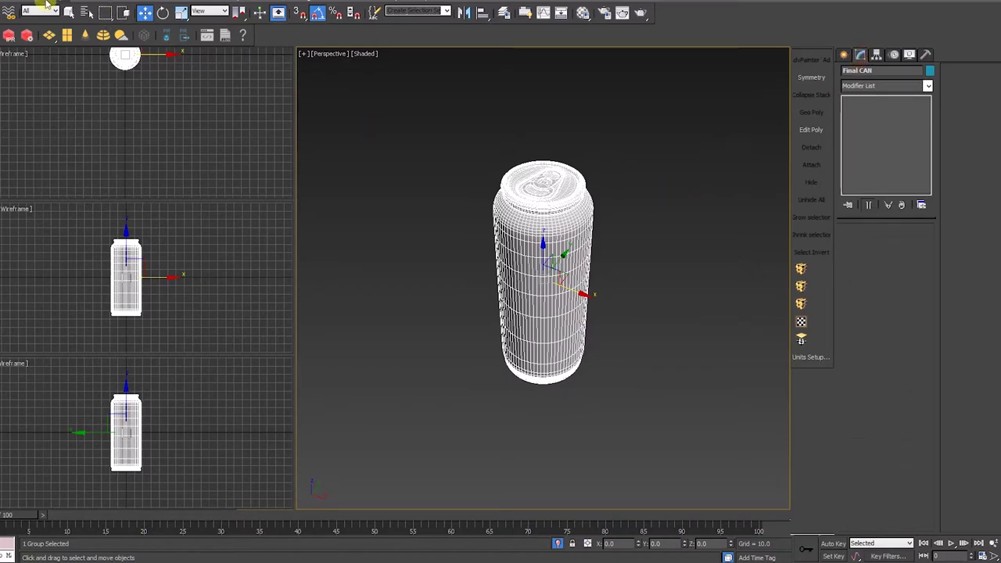
pyautogui.click(626, 119)
pyautogui.click(509, 257)
pyautogui.keyDown('alt'); pyautogui.moveTo(615, 217); pyautogui.dragTo(580, 231, button='middle'); pyautogui.keyUp('alt')
pyautogui.click(851, 100)
pyautogui.click(815, 94)
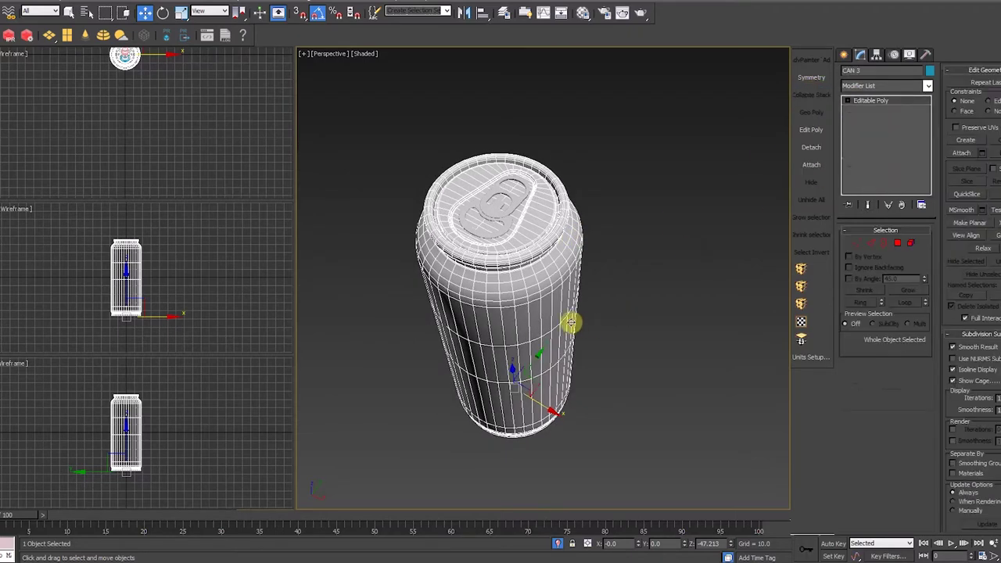
# Remove the inner ring of edges from the can's bottom face
pyautogui.keyDown('alt'); pyautogui.moveTo(572, 320); pyautogui.dragTo(552, 365, button='middle'); pyautogui.keyUp('alt')
pyautogui.scroll(4, 504, 357)
pyautogui.press('2')
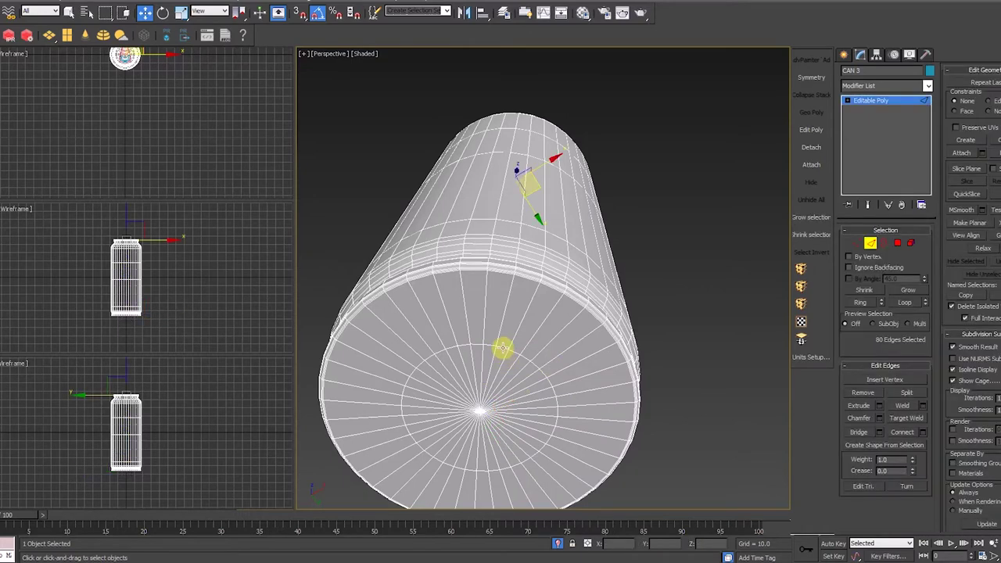
pyautogui.scroll(-3, 583, 248)
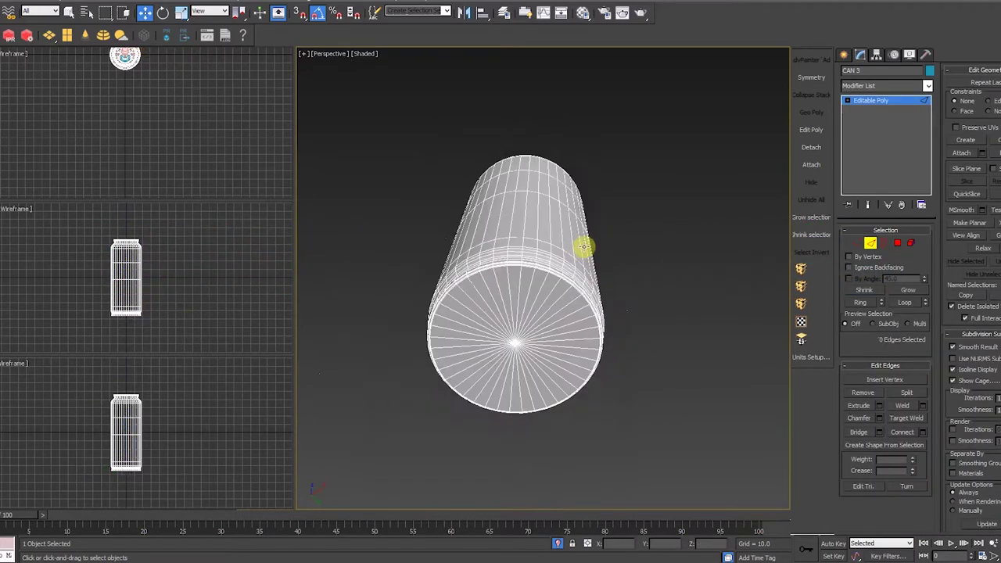
# Hide the pull tab on the lid so only the can body is shown
pyautogui.moveTo(583, 248)
pyautogui.keyDown('alt'); pyautogui.mouseDown(button='middle')
pyautogui.moveTo(601, 273)
pyautogui.moveTo(587, 261)
pyautogui.mouseUp(button='middle'); pyautogui.keyUp('alt')
pyautogui.scroll(4, 540, 207)
pyautogui.keyDown('alt'); pyautogui.moveTo(540, 207); pyautogui.dragTo(554, 231, button='middle'); pyautogui.keyUp('alt')
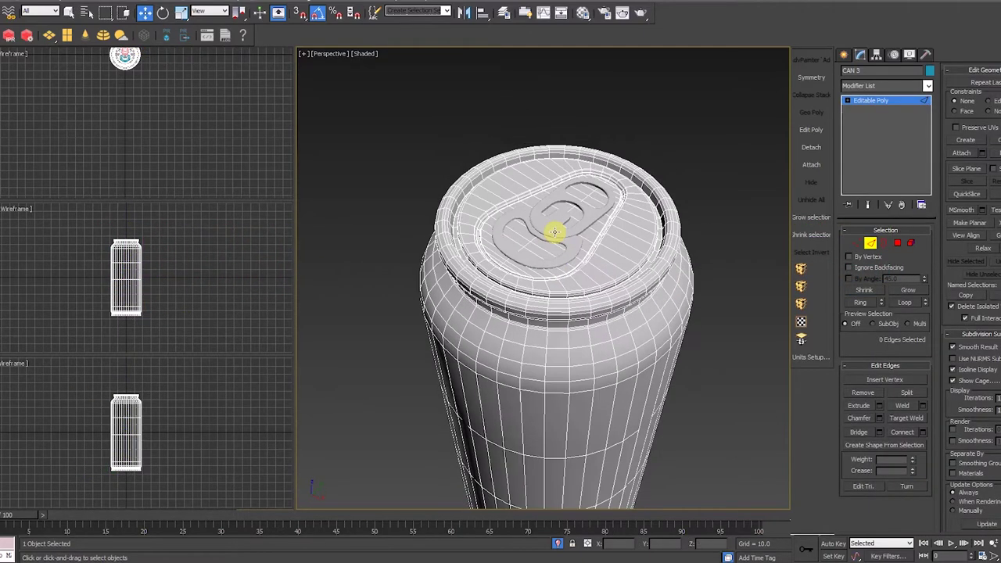
pyautogui.scroll(-5, 607, 249)
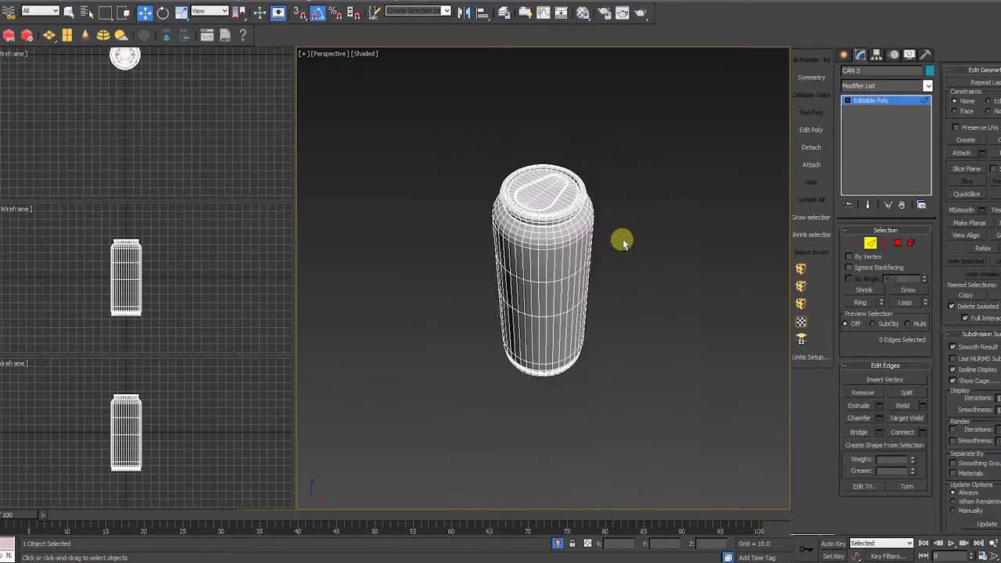
pyautogui.scroll(2, 572, 255)
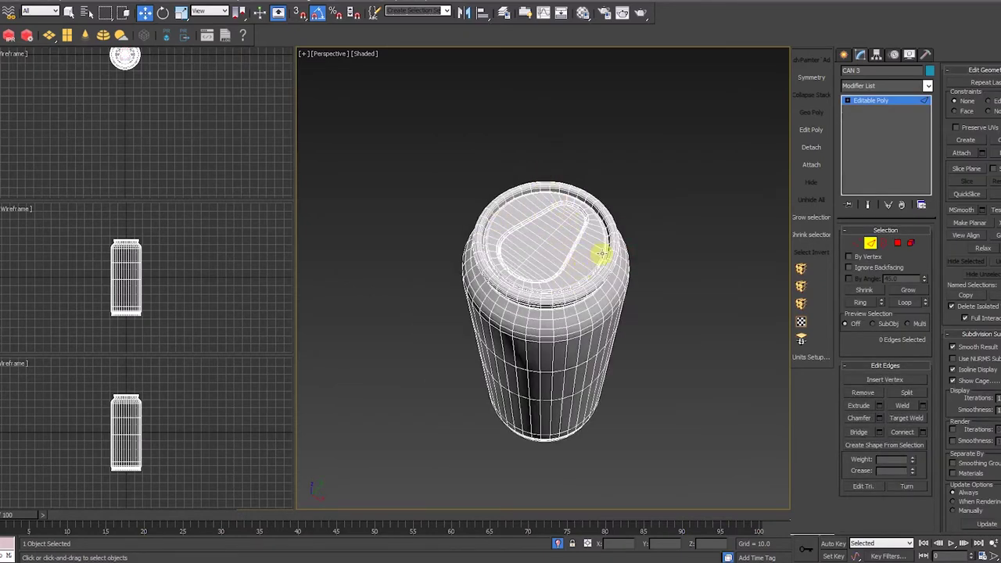
pyautogui.keyDown('alt'); pyautogui.moveTo(602, 254); pyautogui.dragTo(617, 235, button='middle'); pyautogui.keyUp('alt')
pyautogui.scroll(4, 597, 216)
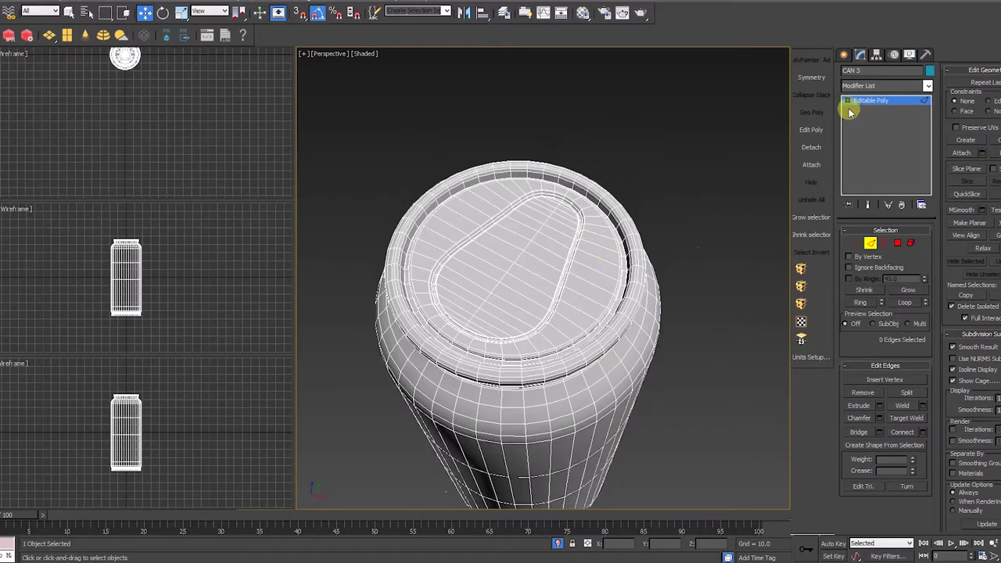
# Add an Unwrap UVW modifier to the can body and work at its Polygon level
pyautogui.click(864, 102)
pyautogui.click(802, 322)
pyautogui.click(859, 100)
pyautogui.click(881, 128)
# Set the seam display to thin and select all polygons inside the lid's teardrop-shaped panel
pyautogui.scroll(7, 575, 190)
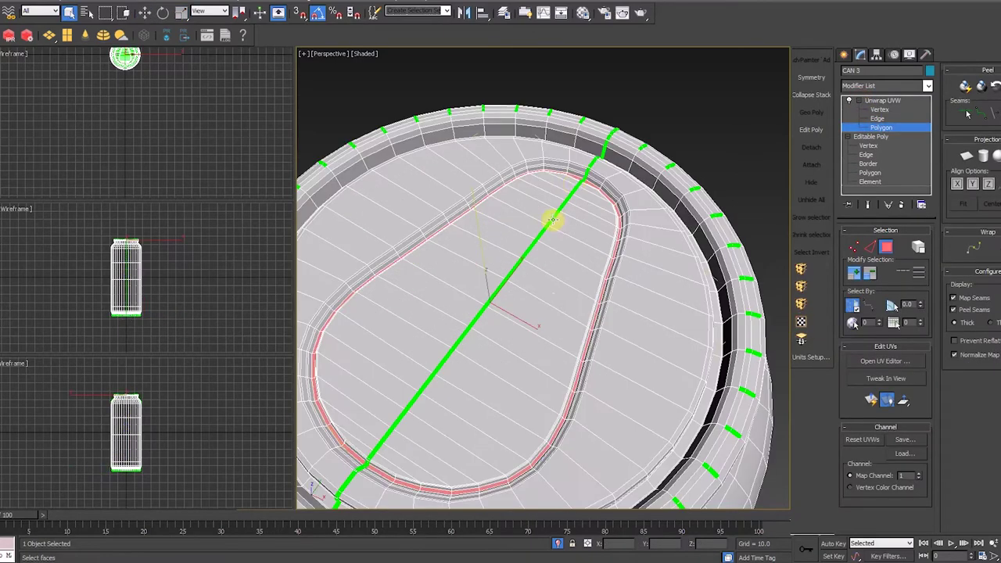
pyautogui.click(585, 148)
pyautogui.keyDown('alt'); pyautogui.moveTo(585, 148); pyautogui.dragTo(588, 167, button='middle'); pyautogui.keyUp('alt')
pyautogui.keyDown('ctrl'); pyautogui.click(573, 163); pyautogui.keyUp('ctrl')
pyautogui.keyDown('ctrl'); pyautogui.click(656, 197); pyautogui.keyUp('ctrl')
pyautogui.click(991, 322)
pyautogui.scroll(-5, 603, 174)
pyautogui.keyDown('ctrl'); pyautogui.click(597, 224); pyautogui.keyUp('ctrl')
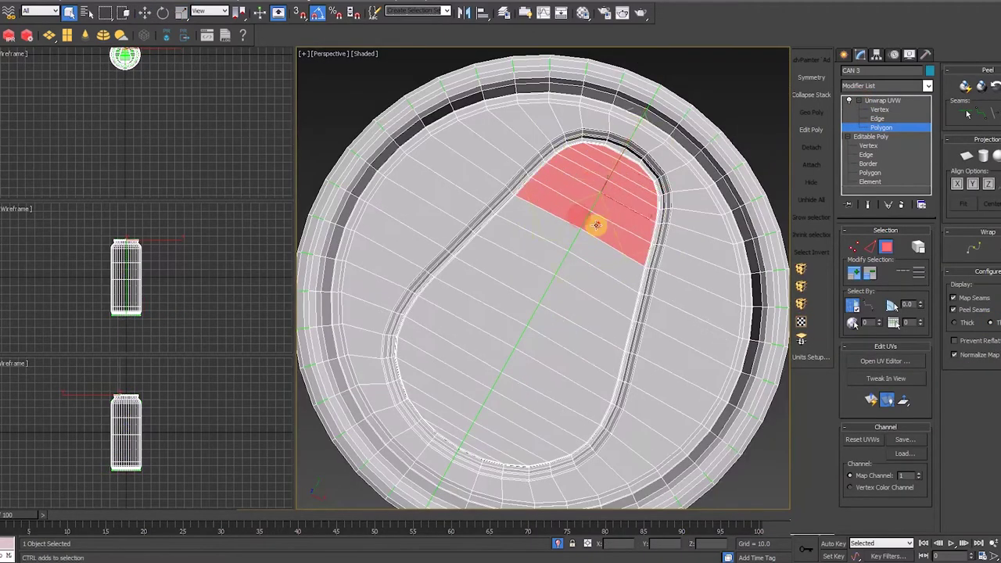
pyautogui.keyDown('ctrl'); pyautogui.click(570, 228); pyautogui.keyUp('ctrl')
pyautogui.keyDown('ctrl'); pyautogui.click(526, 315); pyautogui.keyUp('ctrl')
pyautogui.moveTo(542, 327)
pyautogui.keyDown('ctrl'); pyautogui.mouseDown()
pyautogui.moveTo(459, 391)
pyautogui.moveTo(458, 425)
pyautogui.mouseUp(); pyautogui.keyUp('ctrl')
# Grow the polygon selection outward from the teardrop panel across the flat part of the lid
pyautogui.keyDown('alt'); pyautogui.moveTo(459, 425); pyautogui.dragTo(579, 324, button='middle'); pyautogui.keyUp('alt')
pyautogui.click(858, 275)
pyautogui.click(858, 275)
pyautogui.click(858, 275)
# Add the ring of polygons along the inner side of the lid's rim to the selection
pyautogui.keyDown('alt'); pyautogui.moveTo(376, 344); pyautogui.dragTo(461, 292, button='middle'); pyautogui.keyUp('alt')
pyautogui.keyDown('ctrl'); pyautogui.click(437, 275); pyautogui.keyUp('ctrl')
pyautogui.keyDown('ctrl'); pyautogui.click(475, 309); pyautogui.keyUp('ctrl')
pyautogui.keyDown('ctrl'); pyautogui.click(517, 331); pyautogui.keyUp('ctrl')
pyautogui.click(868, 273)
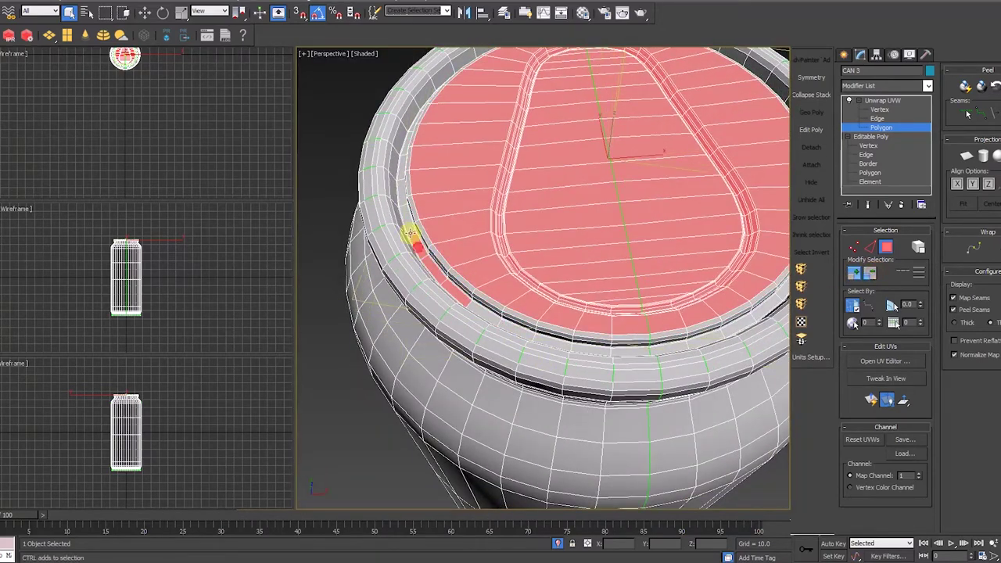
pyautogui.keyDown('alt'); pyautogui.moveTo(402, 216); pyautogui.dragTo(505, 338, button='middle'); pyautogui.keyUp('alt')
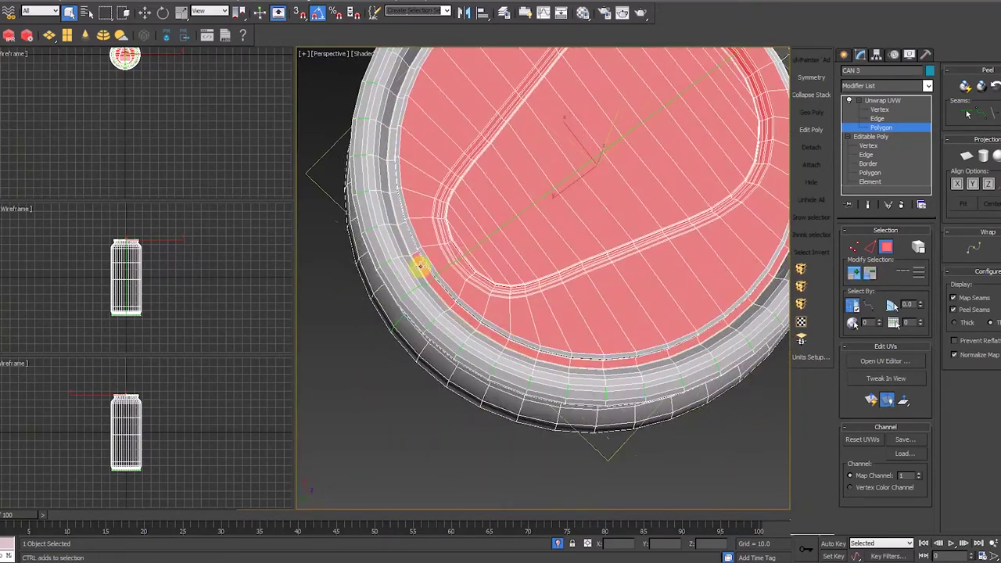
pyautogui.keyDown('alt'); pyautogui.moveTo(403, 248); pyautogui.dragTo(512, 286, button='middle'); pyautogui.keyUp('alt')
pyautogui.keyDown('alt'); pyautogui.moveTo(401, 184); pyautogui.dragTo(442, 319, button='middle'); pyautogui.keyUp('alt')
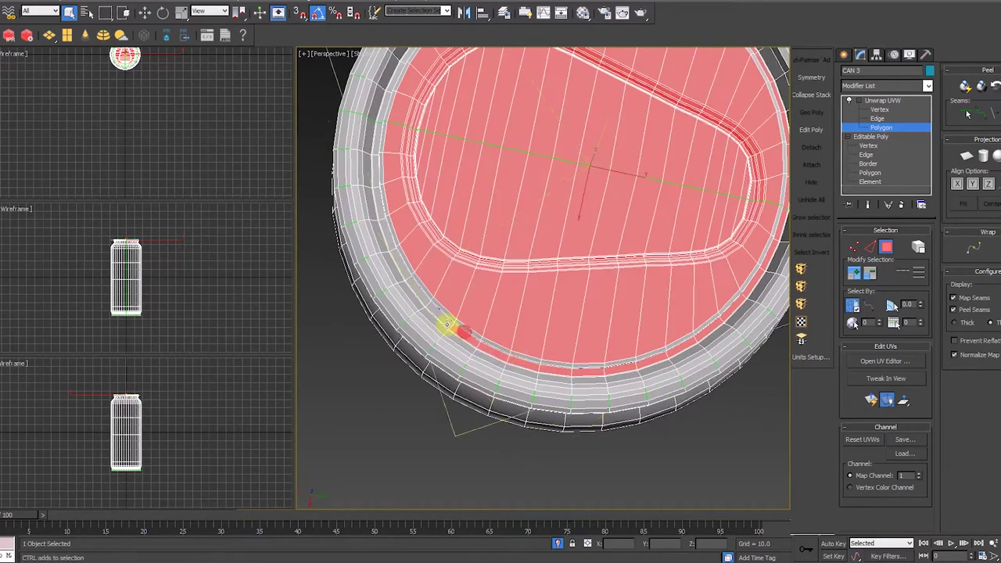
# Add the outer ring of rim polygons to the selection and grow the selection once
pyautogui.keyDown('alt'); pyautogui.moveTo(381, 218); pyautogui.dragTo(618, 314, button='middle'); pyautogui.keyUp('alt')
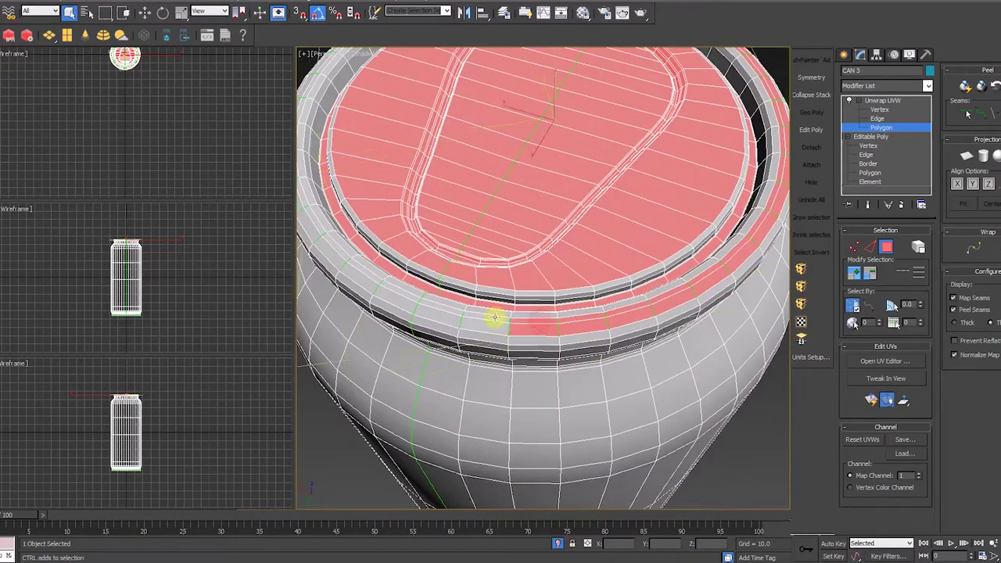
pyautogui.keyDown('alt'); pyautogui.moveTo(341, 253); pyautogui.dragTo(498, 345, button='middle'); pyautogui.keyUp('alt')
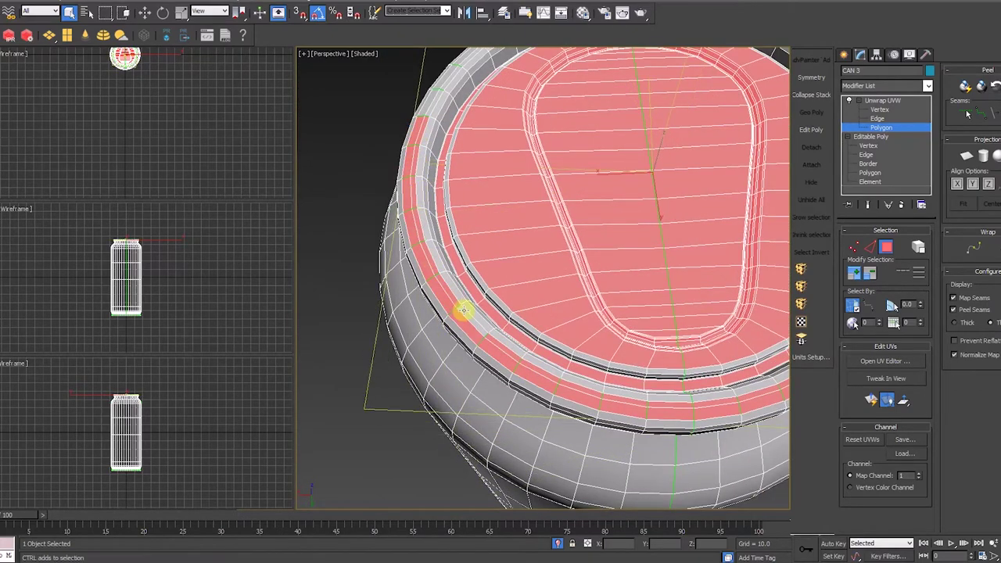
pyautogui.keyDown('alt'); pyautogui.moveTo(463, 311); pyautogui.dragTo(409, 198, button='middle'); pyautogui.keyUp('alt')
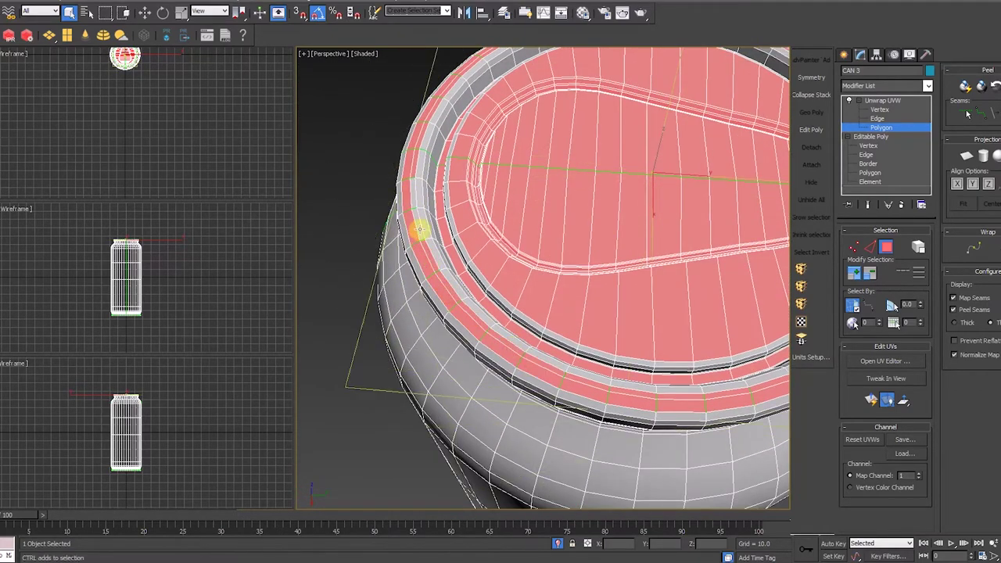
pyautogui.click(854, 272)
# In the Top view, add the unselected polygons in the groove around the lid to the selection
pyautogui.keyDown('alt'); pyautogui.moveTo(544, 254); pyautogui.dragTo(566, 304, button='middle'); pyautogui.keyUp('alt')
pyautogui.scroll(-5, 556, 277)
pyautogui.scroll(5, 555, 275)
pyautogui.keyDown('alt'); pyautogui.moveTo(551, 270); pyautogui.dragTo(514, 166, button='middle'); pyautogui.keyUp('alt')
pyautogui.scroll(3, 469, 203)
pyautogui.scroll(-5, 447, 259)
pyautogui.press('t')
pyautogui.scroll(5, 515, 149)
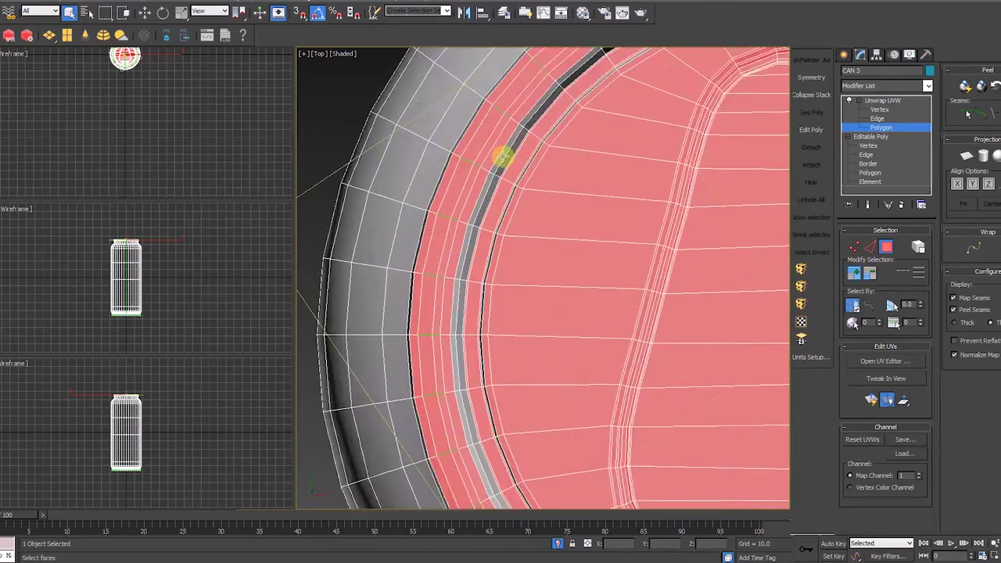
pyautogui.scroll(-2, 516, 139)
pyautogui.moveTo(430, 264); pyautogui.dragTo(441, 301, button='middle')
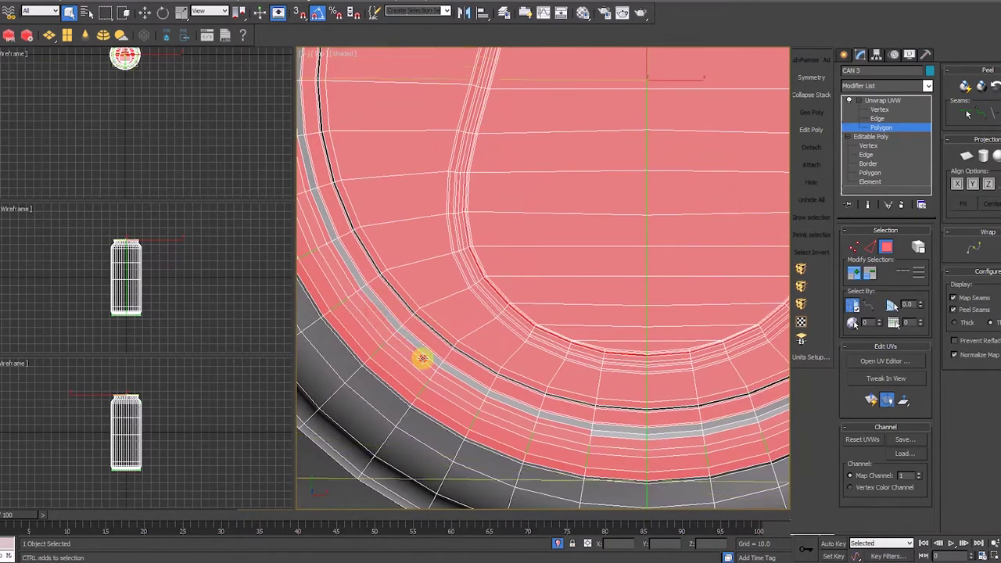
pyautogui.moveTo(631, 391); pyautogui.dragTo(506, 356, button='middle')
pyautogui.moveTo(686, 366); pyautogui.dragTo(639, 352, button='middle')
pyautogui.moveTo(697, 295); pyautogui.dragTo(658, 318, button='middle')
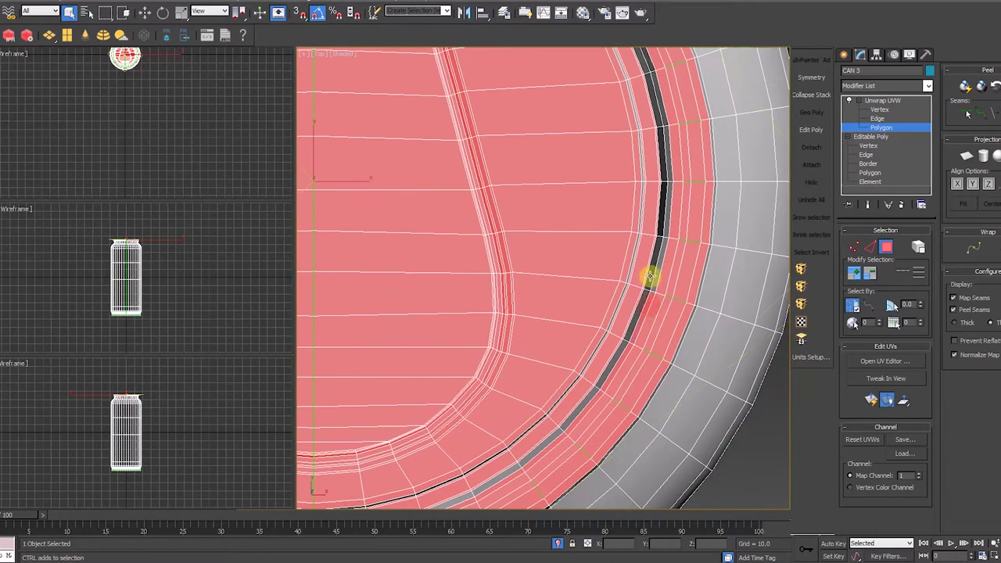
pyautogui.moveTo(663, 194); pyautogui.dragTo(703, 315, button='middle')
pyautogui.moveTo(574, 167); pyautogui.dragTo(630, 235, button='middle')
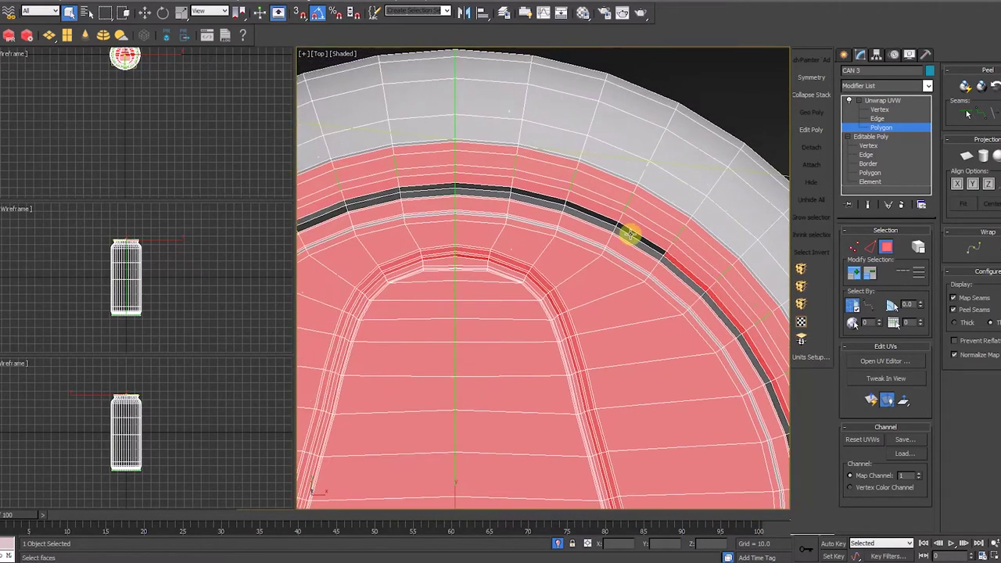
pyautogui.moveTo(548, 199); pyautogui.dragTo(625, 223, button='middle')
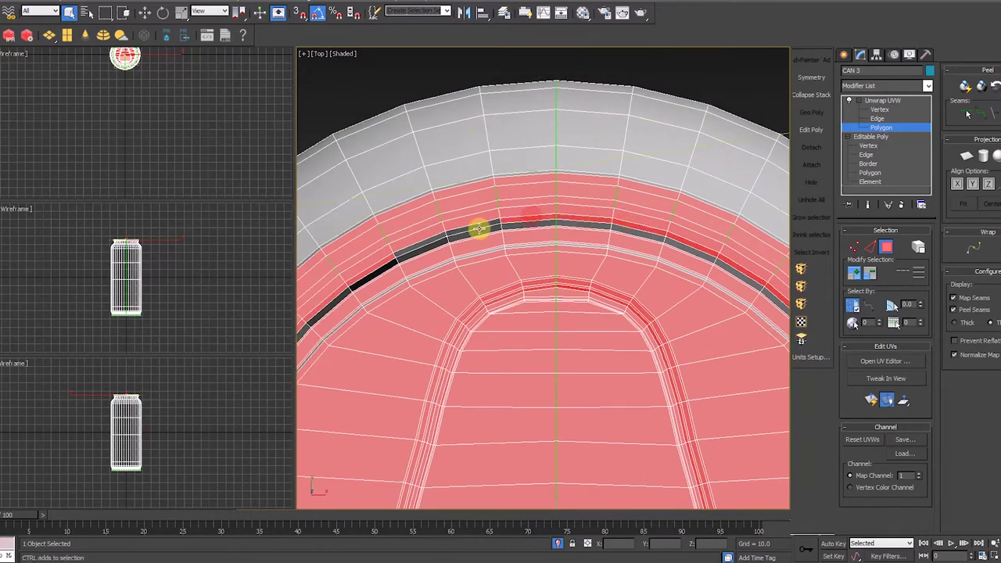
# Return to the Perspective view and apply a planar projection aligned to Z to the selected lid polygons
pyautogui.hotkey('alt', 'w')
pyautogui.hotkey('alt', 'w')
pyautogui.press('p')
pyautogui.press('z')
pyautogui.keyDown('alt'); pyautogui.moveTo(536, 349); pyautogui.dragTo(517, 370, button='middle'); pyautogui.keyUp('alt')
pyautogui.scroll(5, 528, 216)
pyautogui.keyDown('alt'); pyautogui.moveTo(664, 337); pyautogui.dragTo(603, 380, button='middle'); pyautogui.keyUp('alt')
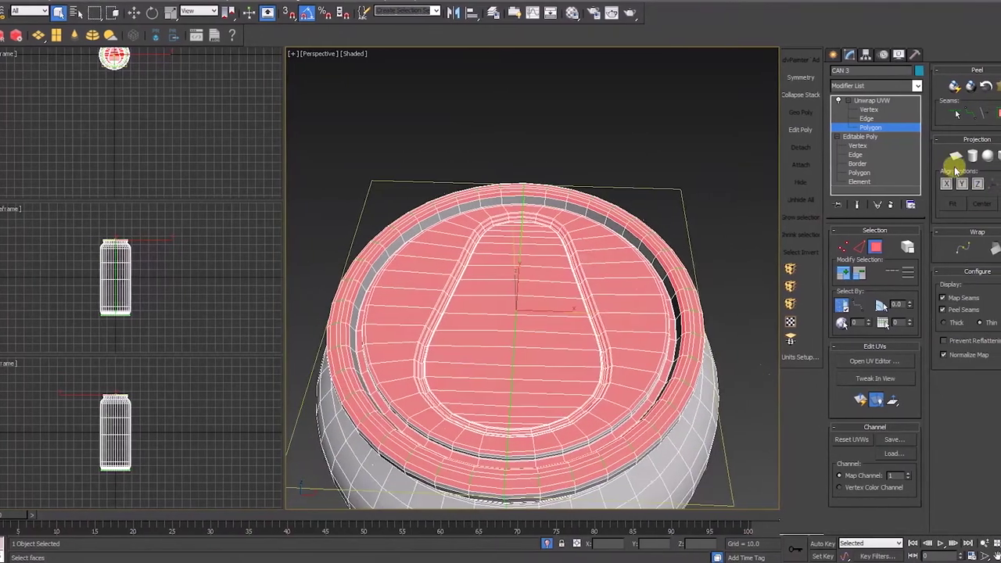
pyautogui.click(950, 158)
pyautogui.keyDown('alt'); pyautogui.moveTo(704, 208); pyautogui.dragTo(624, 352, button='middle'); pyautogui.keyUp('alt')
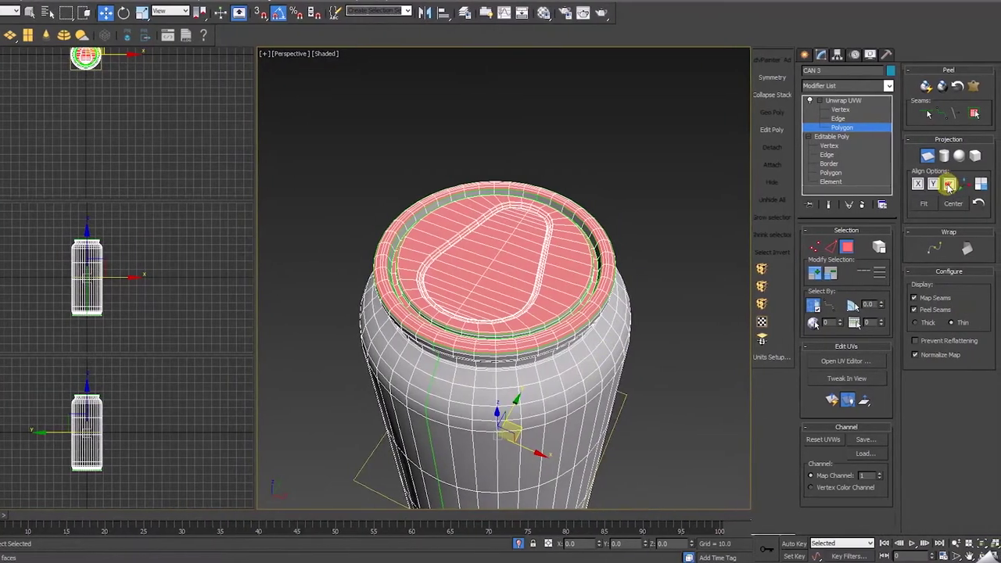
pyautogui.click(960, 183)
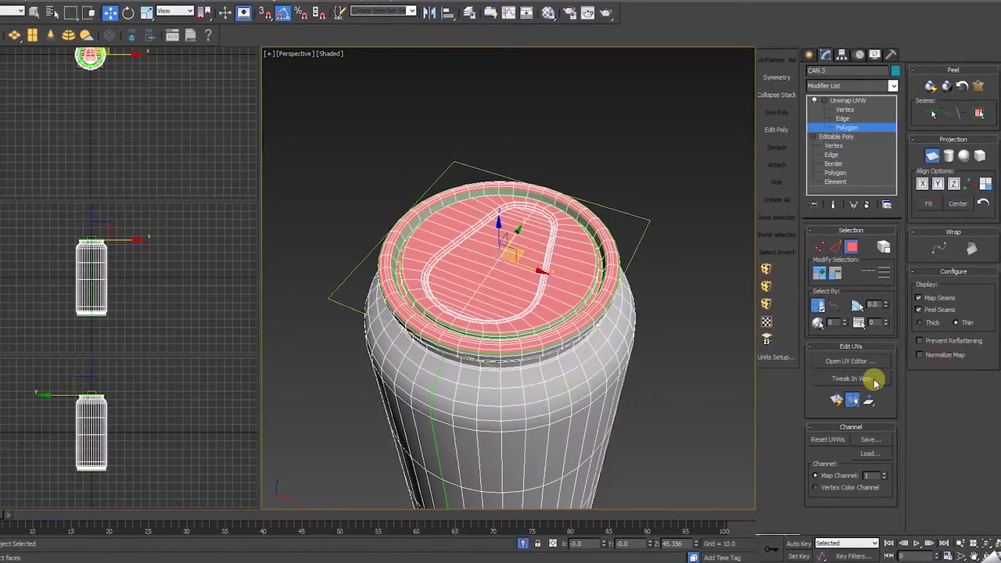
# In the UV editor, move the lid's circular UV island aside to the left, leaving the editor closed
pyautogui.click(853, 361)
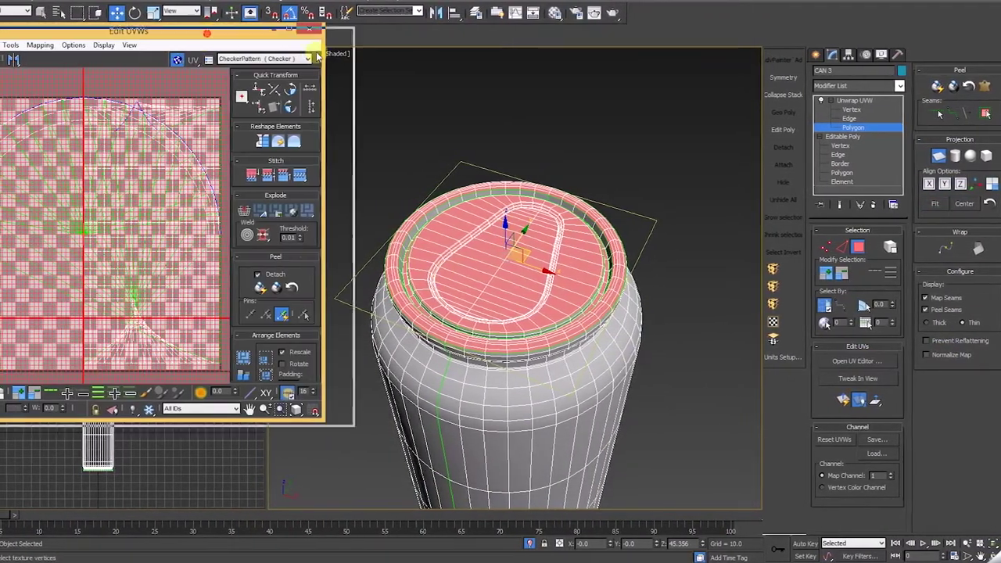
pyautogui.moveTo(628, 71); pyautogui.dragTo(588, 82)
pyautogui.scroll(-15, 532, 244)
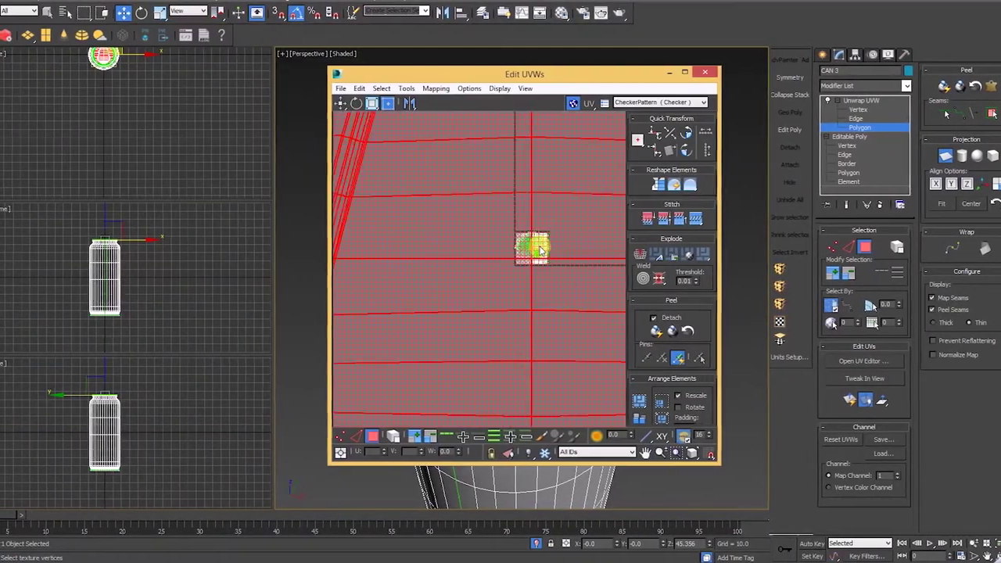
pyautogui.moveTo(543, 247); pyautogui.dragTo(527, 276, button='middle')
pyautogui.scroll(2, 544, 262)
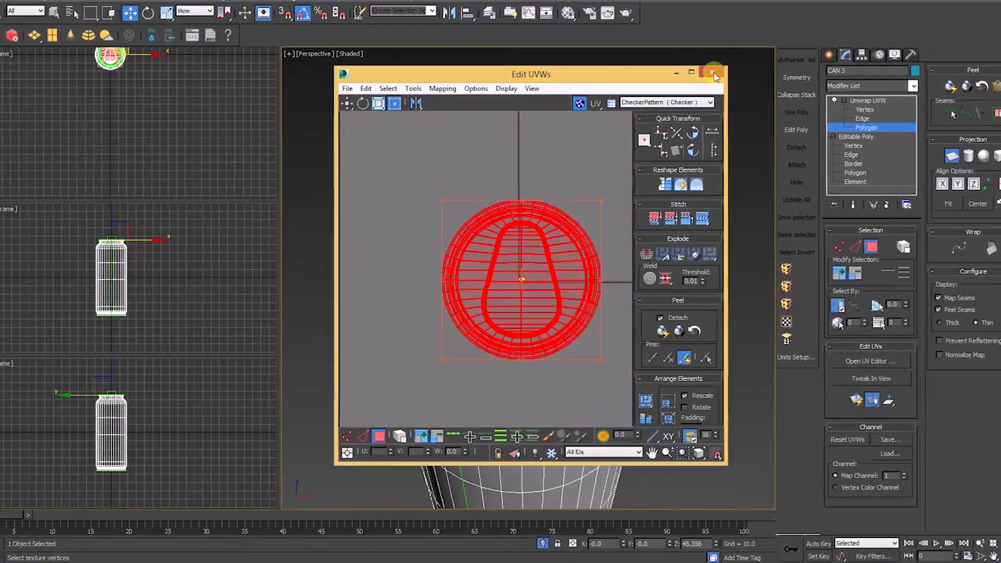
pyautogui.click(707, 72)
pyautogui.click(853, 361)
pyautogui.scroll(-2, 454, 280)
pyautogui.moveTo(518, 286); pyautogui.dragTo(436, 280)
pyautogui.click(722, 71)
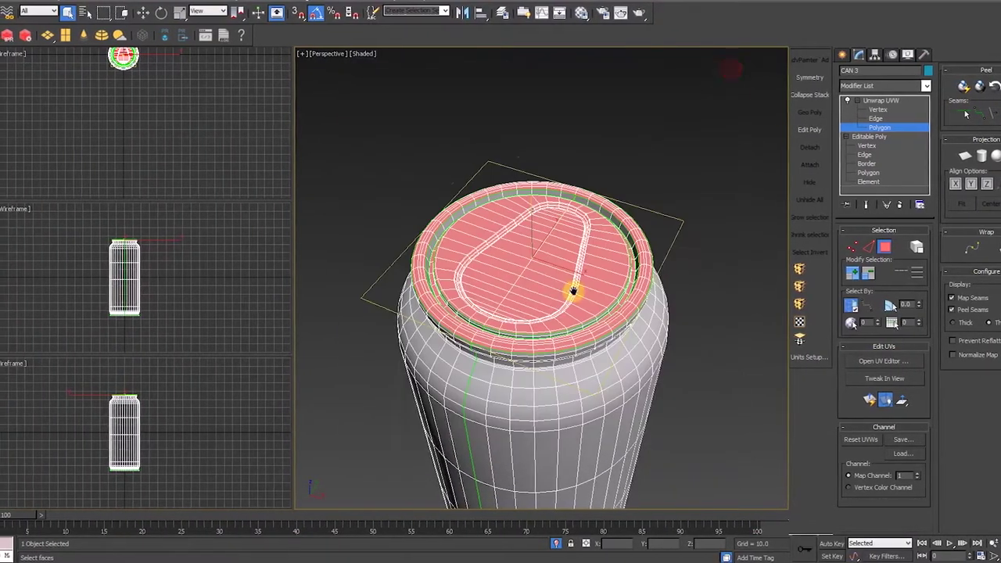
# Select all the wedge-shaped polygons of the can's flat bottom
pyautogui.scroll(-3, 563, 258)
pyautogui.keyDown('alt'); pyautogui.moveTo(566, 395); pyautogui.dragTo(530, 266, button='middle'); pyautogui.keyUp('alt')
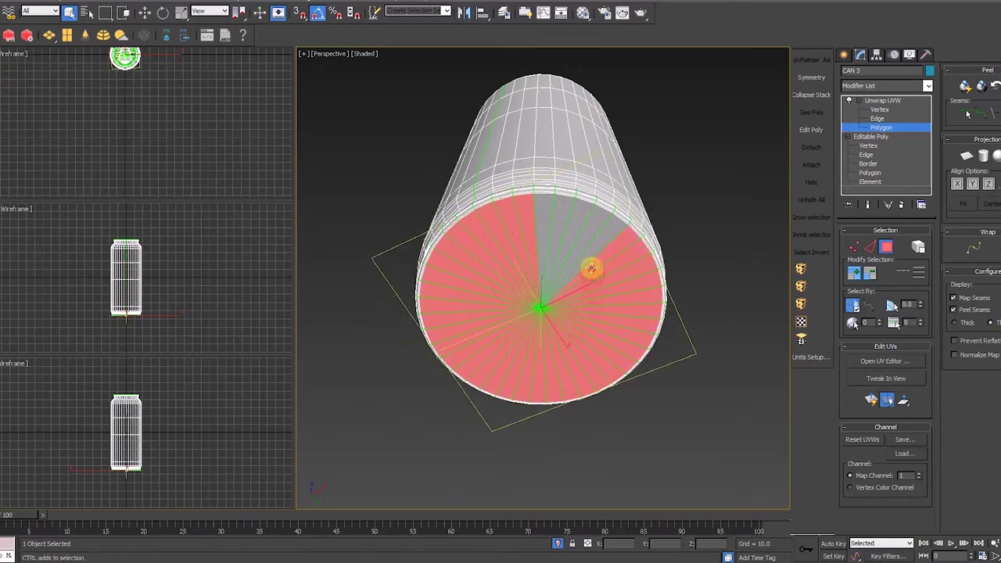
pyautogui.keyDown('ctrl'); pyautogui.moveTo(578, 229); pyautogui.dragTo(549, 213); pyautogui.keyUp('ctrl')
pyautogui.scroll(5, 547, 193)
pyautogui.keyDown('alt'); pyautogui.moveTo(547, 193); pyautogui.dragTo(564, 289, button='middle'); pyautogui.keyUp('alt')
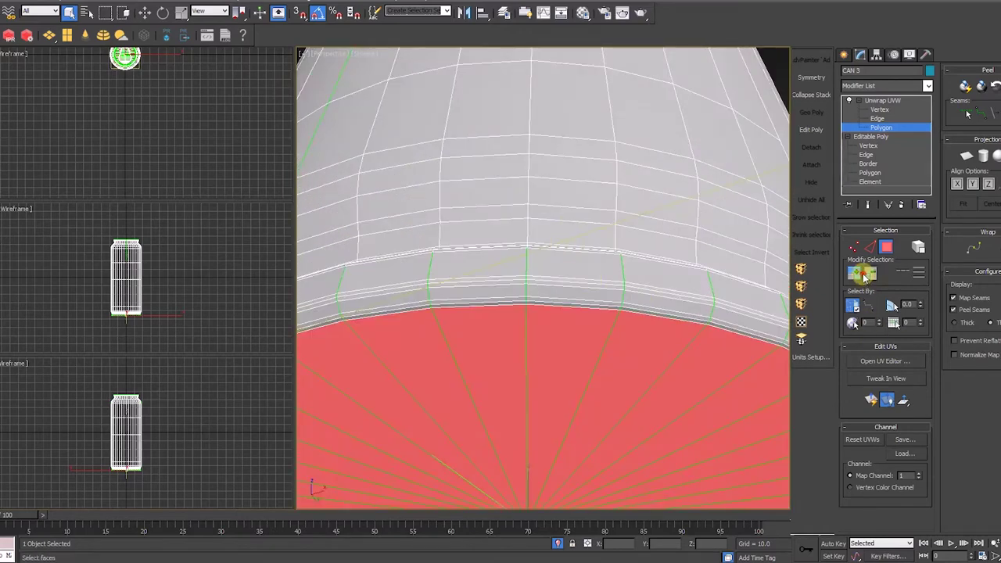
# Grow the selection of the can's bottom polygons outward around the lower rim and bring up the UV editor
pyautogui.click(864, 274)
pyautogui.click(858, 274)
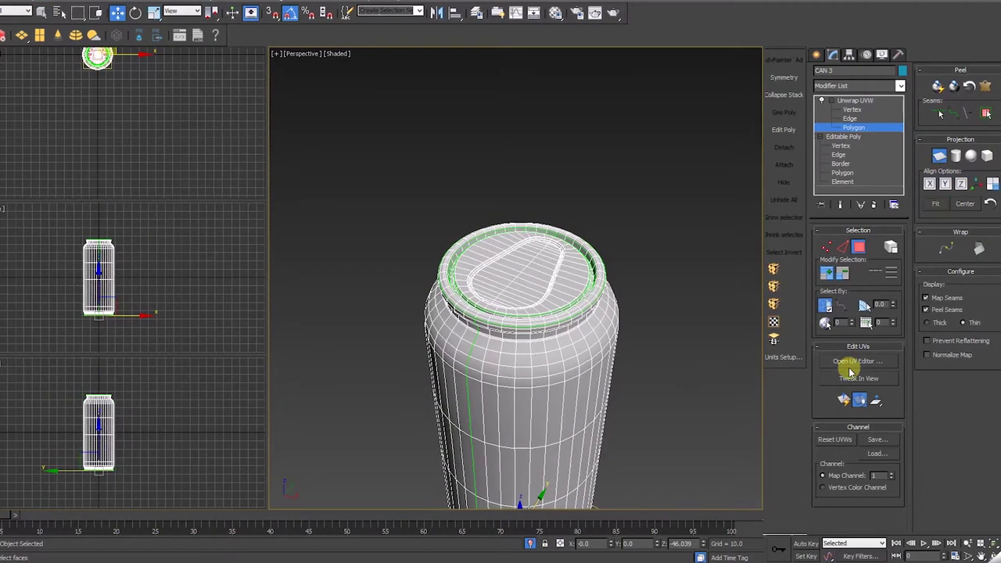
pyautogui.click(849, 367)
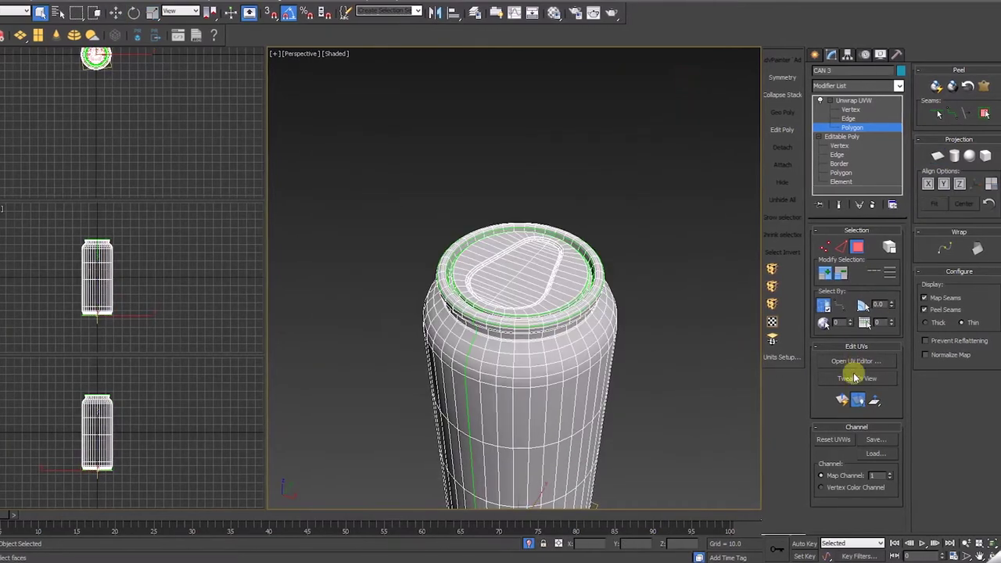
# In the UV editor, select the can body's polygons without the lid and bottom, leaving the editor closed
pyautogui.click(857, 364)
pyautogui.moveTo(472, 280); pyautogui.dragTo(538, 266, button='middle')
pyautogui.moveTo(570, 266); pyautogui.dragTo(416, 268)
pyautogui.click(552, 258)
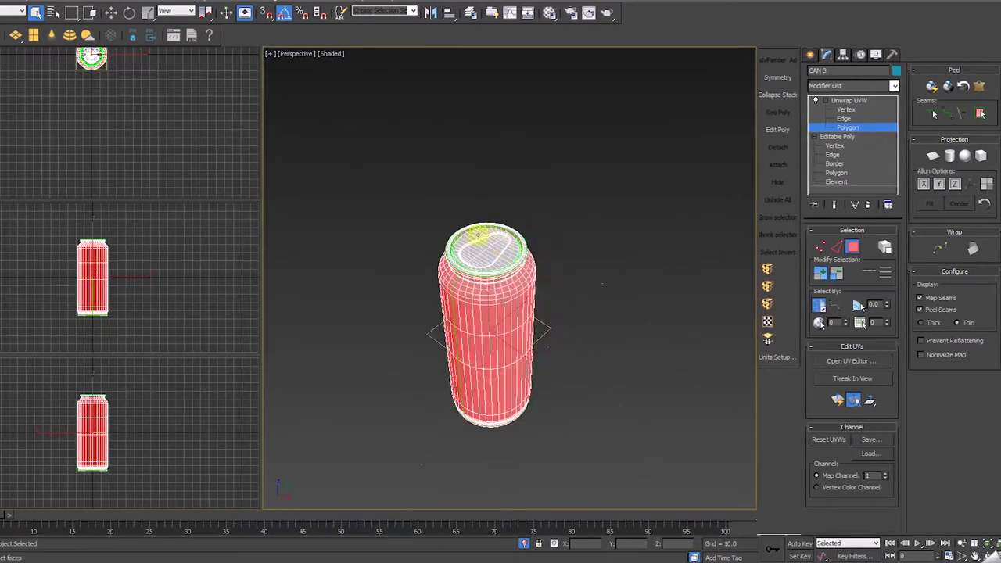
pyautogui.scroll(5, 478, 233)
pyautogui.scroll(-2, 389, 291)
pyautogui.scroll(2, 414, 271)
pyautogui.scroll(3, 380, 286)
pyautogui.scroll(-8, 476, 304)
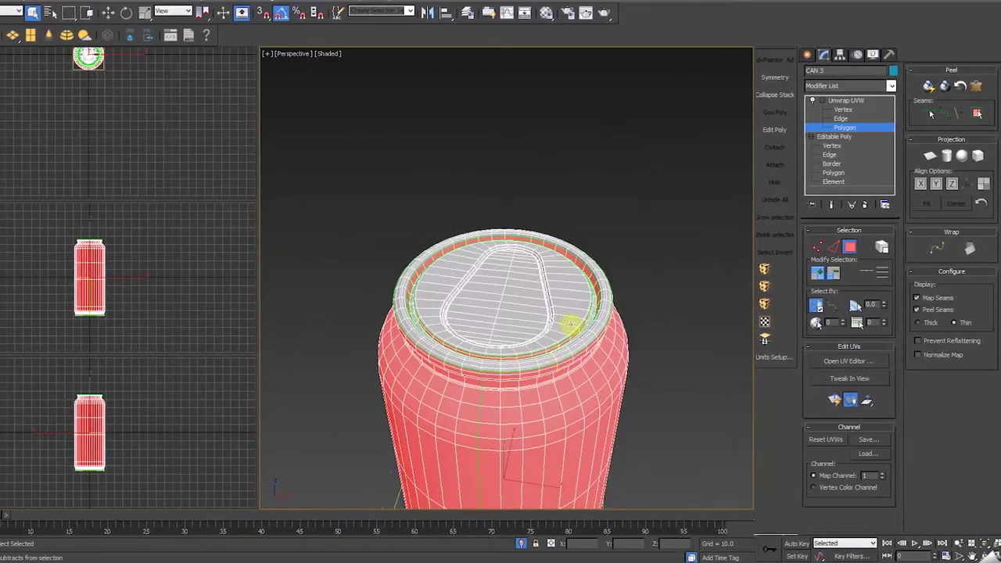
# Apply a cylindrical projection to the selected can body polygons and fit it to them
pyautogui.click(945, 156)
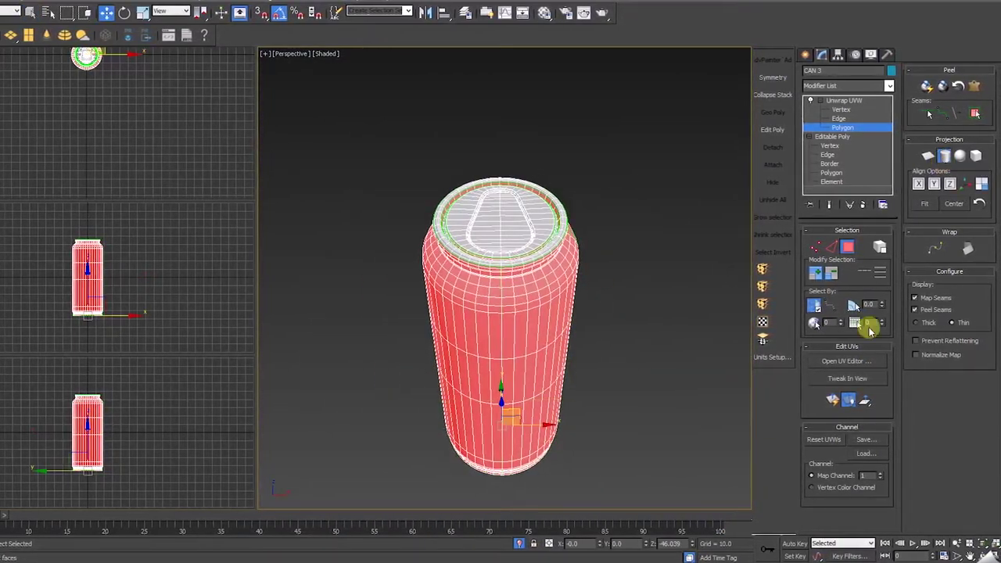
pyautogui.keyDown('alt'); pyautogui.moveTo(607, 301); pyautogui.dragTo(587, 308, button='middle'); pyautogui.keyUp('alt')
pyautogui.press('r')
pyautogui.keyDown('alt'); pyautogui.moveTo(529, 409); pyautogui.dragTo(520, 440, button='middle'); pyautogui.keyUp('alt')
pyautogui.press('e')
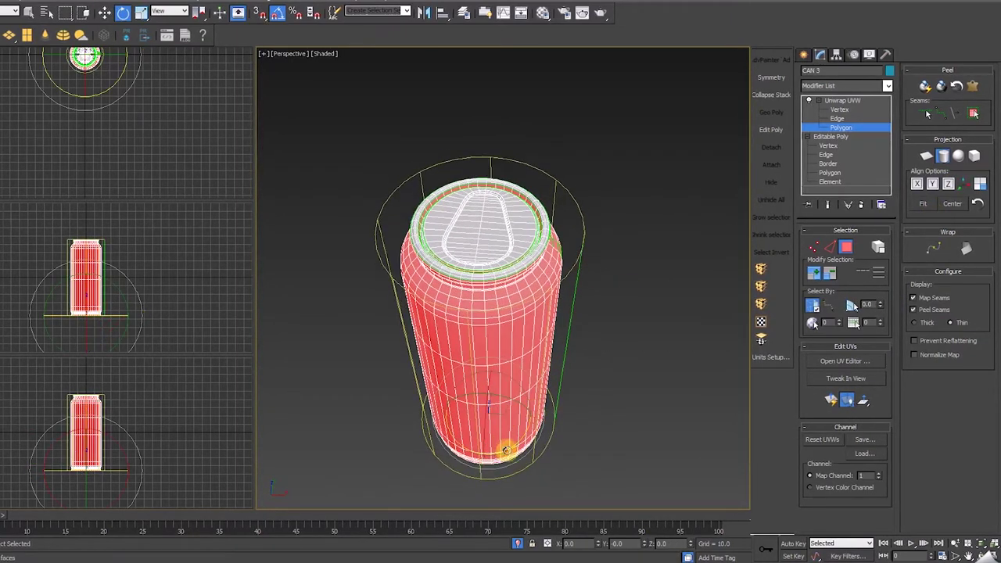
pyautogui.keyDown('alt'); pyautogui.moveTo(545, 350); pyautogui.dragTo(360, 317, button='middle'); pyautogui.keyUp('alt')
pyautogui.press('w')
pyautogui.scroll(-2, 574, 269)
pyautogui.keyDown('alt'); pyautogui.moveTo(575, 270); pyautogui.dragTo(588, 332, button='middle'); pyautogui.keyUp('alt')
pyautogui.click(923, 204)
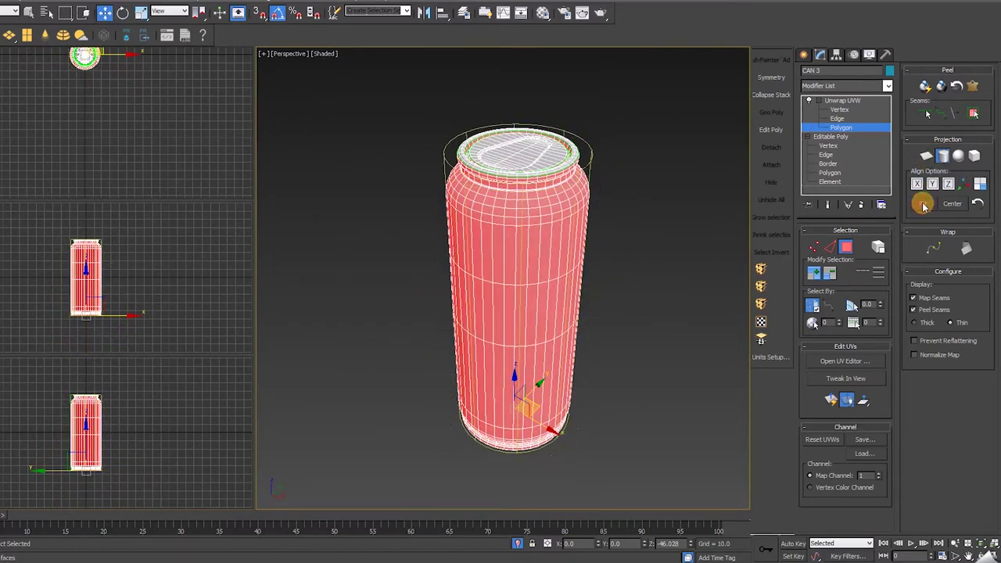
# In the UV editor, select the can body's rectangular UV island and shift it vertically against the checker tile
pyautogui.click(831, 368)
pyautogui.scroll(-2, 503, 242)
pyautogui.moveTo(589, 180); pyautogui.dragTo(476, 283, button='middle')
pyautogui.scroll(-1, 438, 291)
pyautogui.scroll(1, 446, 287)
pyautogui.scroll(-2, 466, 347)
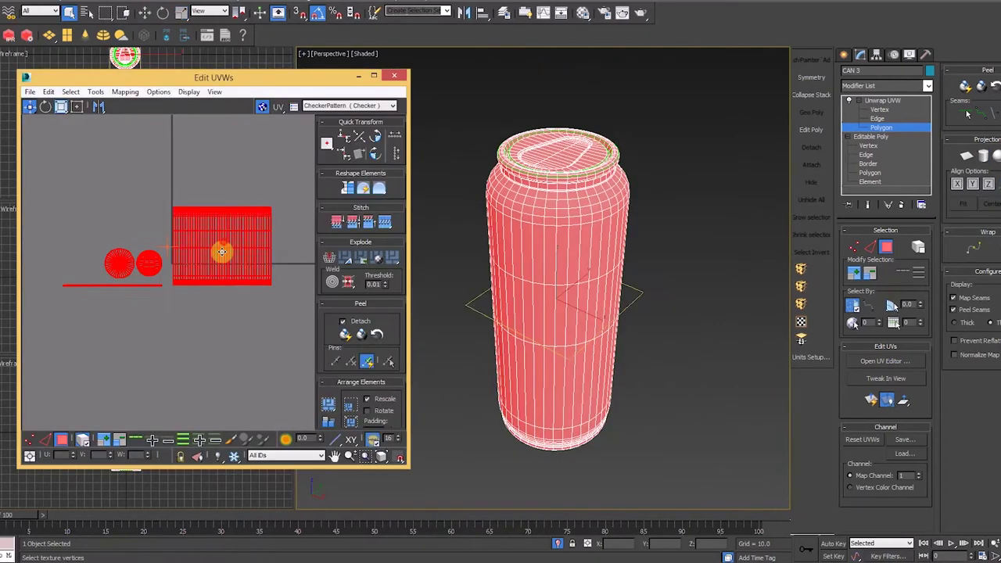
pyautogui.scroll(2, 205, 254)
pyautogui.scroll(-4, 172, 263)
pyautogui.scroll(3, 187, 298)
pyautogui.moveTo(197, 319); pyautogui.dragTo(191, 271, button='middle')
pyautogui.moveTo(149, 218); pyautogui.dragTo(253, 271)
pyautogui.scroll(3, 252, 266)
pyautogui.moveTo(246, 226); pyautogui.dragTo(243, 295)
pyautogui.scroll(3, 203, 239)
pyautogui.moveTo(177, 239); pyautogui.dragTo(305, 277)
pyautogui.moveTo(234, 227); pyautogui.dragTo(227, 305)
pyautogui.moveTo(216, 268); pyautogui.dragTo(209, 268, button='middle')
pyautogui.scroll(6, 207, 269)
pyautogui.scroll(-1, 188, 249)
pyautogui.scroll(1, 199, 251)
# Resize the UV editor window and place it over the Perspective viewport
pyautogui.moveTo(409, 272); pyautogui.dragTo(514, 270)
pyautogui.moveTo(359, 79); pyautogui.dragTo(650, 73)
pyautogui.moveTo(807, 463); pyautogui.dragTo(774, 474)
# Scale the body's UV island and position it flush with the top and sides of the checker tile
pyautogui.scroll(2, 548, 227)
pyautogui.press('r')
pyautogui.moveTo(496, 221); pyautogui.dragTo(496, 229)
pyautogui.press('w')
pyautogui.click(388, 209)
pyautogui.hotkey('ctrl', 'a')
pyautogui.moveTo(410, 181); pyautogui.dragTo(407, 164)
pyautogui.scroll(3, 409, 167)
pyautogui.scroll(-4, 469, 199)
pyautogui.scroll(4, 517, 175)
pyautogui.scroll(-2, 516, 174)
pyautogui.moveTo(387, 203); pyautogui.dragTo(645, 223, button='middle')
pyautogui.scroll(5, 470, 199)
pyautogui.moveTo(482, 202); pyautogui.dragTo(475, 191)
pyautogui.scroll(-2, 592, 258)
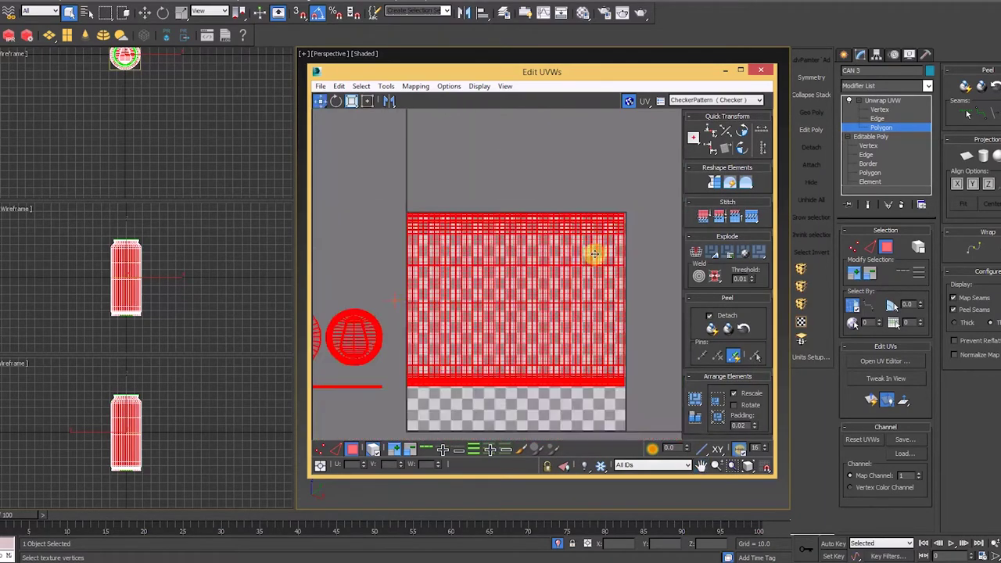
# Bring the lid and bottom circular islands under the body island and scale them to the height of the free strip
pyautogui.scroll(3, 496, 263)
pyautogui.click(588, 203)
pyautogui.scroll(-3, 418, 327)
pyautogui.scroll(3, 526, 319)
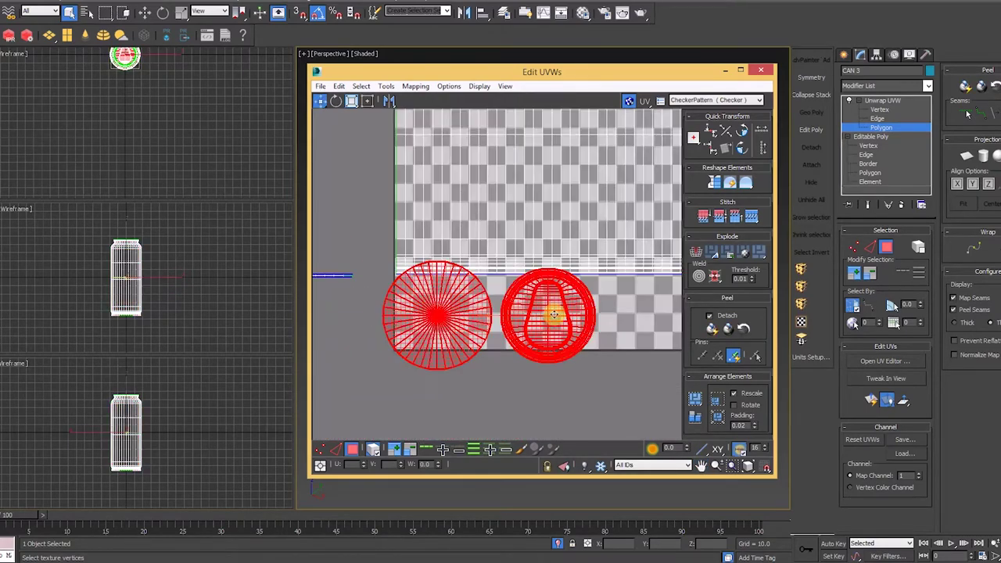
pyautogui.scroll(4, 518, 329)
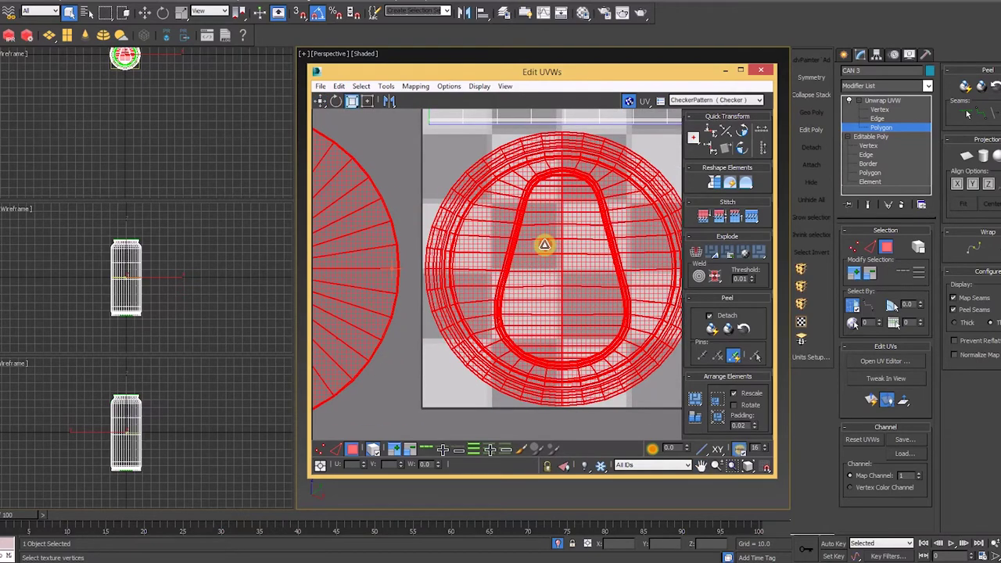
pyautogui.moveTo(545, 245); pyautogui.dragTo(550, 234)
pyautogui.press('w')
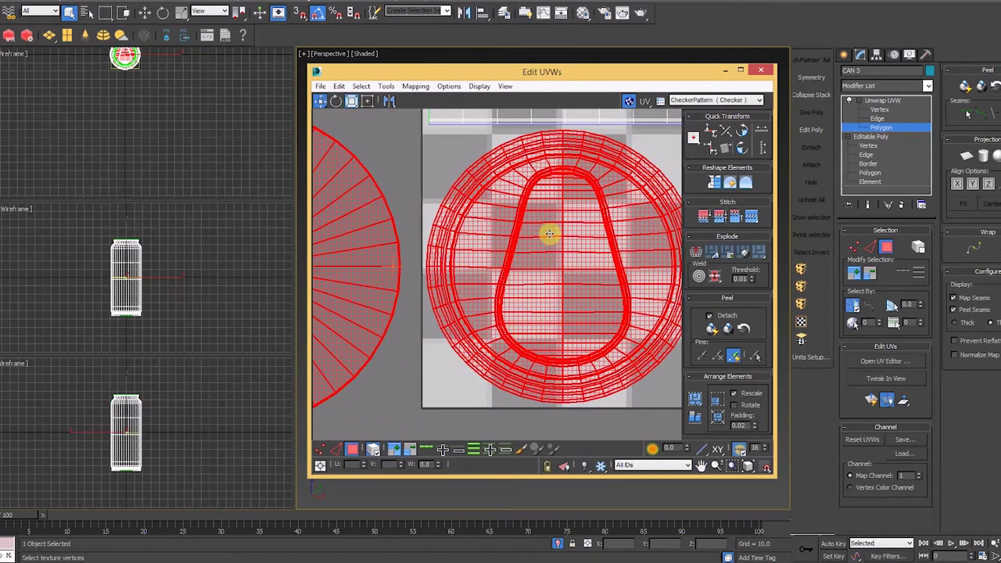
# Place the bottom's circular island beside the lid's island inside the free strip and scale it to fit
pyautogui.scroll(-6, 550, 235)
pyautogui.click(483, 322)
pyautogui.moveTo(468, 257); pyautogui.dragTo(469, 270, button='middle')
pyautogui.moveTo(603, 288); pyautogui.dragTo(602, 280)
pyautogui.scroll(3, 602, 280)
pyautogui.press('r')
pyautogui.moveTo(616, 268); pyautogui.dragTo(621, 286)
pyautogui.press('w')
pyautogui.scroll(4, 616, 278)
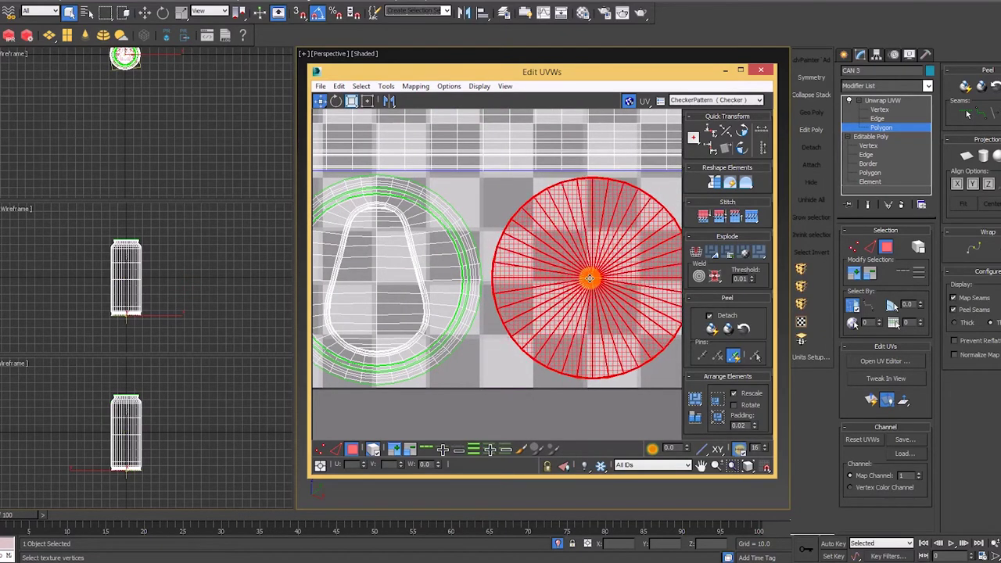
# Select the thin strip island outside the checker tile and move it to just below the tile
pyautogui.scroll(-5, 587, 277)
pyautogui.moveTo(429, 271); pyautogui.dragTo(550, 287, button='middle')
pyautogui.click(618, 262)
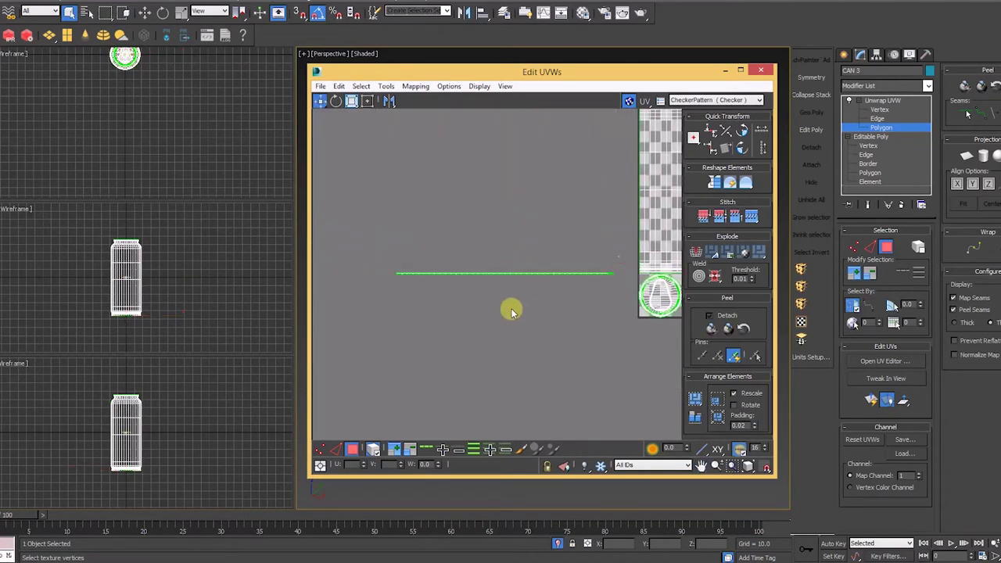
pyautogui.moveTo(374, 292); pyautogui.dragTo(540, 264)
pyautogui.moveTo(554, 296); pyautogui.dragTo(389, 292, button='middle')
pyautogui.moveTo(376, 270); pyautogui.dragTo(661, 300)
pyautogui.moveTo(576, 300); pyautogui.dragTo(464, 299, button='middle')
pyautogui.scroll(1, 534, 302)
pyautogui.moveTo(534, 300); pyautogui.dragTo(525, 370)
pyautogui.moveTo(525, 376); pyautogui.dragTo(514, 344, button='middle')
# Turn off element selection and overlap the two halves of the thin strip island, aligning their vertices with snapping
pyautogui.click(469, 387)
pyautogui.click(374, 456)
pyautogui.scroll(1, 411, 314)
pyautogui.moveTo(678, 327); pyautogui.dragTo(509, 352)
pyautogui.scroll(-1, 510, 351)
pyautogui.moveTo(510, 352); pyautogui.dragTo(538, 339, button='middle')
pyautogui.moveTo(554, 332); pyautogui.dragTo(407, 326)
pyautogui.scroll(2, 409, 347)
pyautogui.click(320, 449)
pyautogui.moveTo(355, 283); pyautogui.dragTo(605, 312)
pyautogui.click(765, 467)
pyautogui.scroll(3, 621, 306)
pyautogui.click(585, 362)
pyautogui.scroll(-5, 577, 369)
pyautogui.click(351, 450)
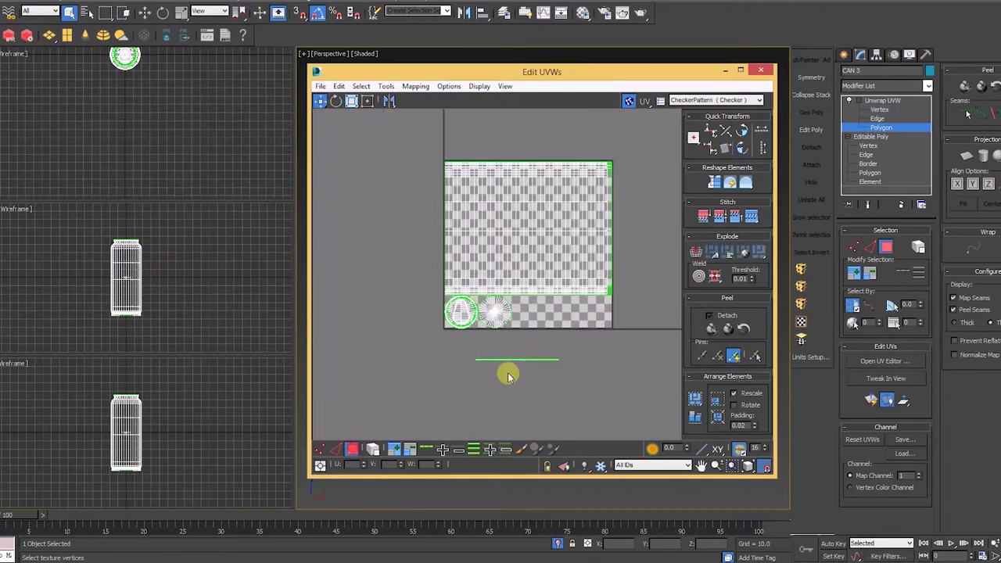
# Move the overlapped strip island up into the checker tile, directly beneath the body island
pyautogui.moveTo(464, 342); pyautogui.dragTo(575, 377)
pyautogui.moveTo(516, 360); pyautogui.dragTo(522, 298)
pyautogui.scroll(5, 531, 273)
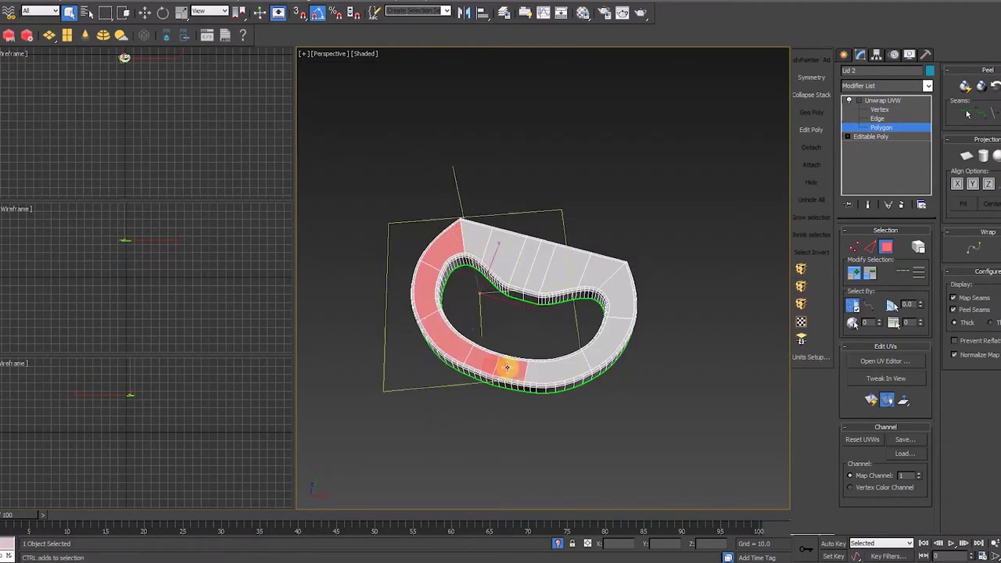
# Select the front-facing inner and outer side polygons of the Lid 2 ring and apply a planar projection aligned to Y
pyautogui.keyDown('alt'); pyautogui.moveTo(509, 362); pyautogui.dragTo(563, 418, button='middle'); pyautogui.keyUp('alt')
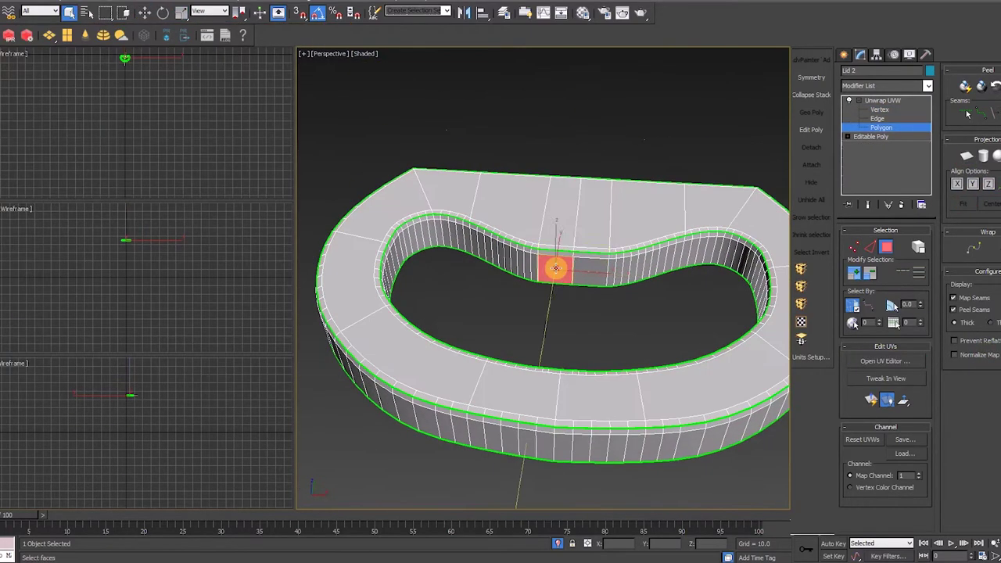
pyautogui.keyDown('ctrl'); pyautogui.click(516, 267); pyautogui.keyUp('ctrl')
pyautogui.keyDown('alt'); pyautogui.moveTo(469, 250); pyautogui.dragTo(378, 352, button='middle'); pyautogui.keyUp('alt')
pyautogui.keyDown('ctrl'); pyautogui.click(458, 351); pyautogui.keyUp('ctrl')
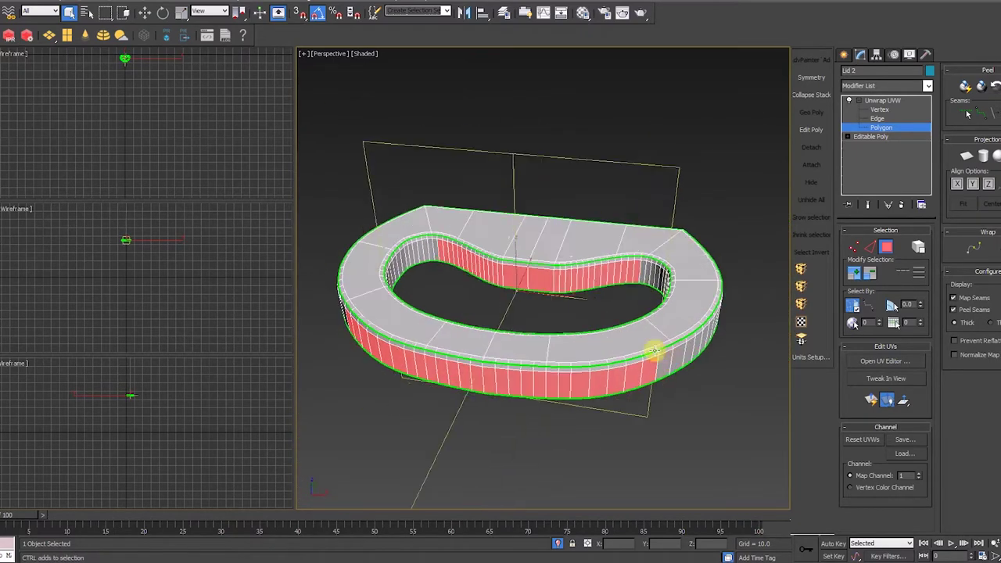
pyautogui.click(975, 184)
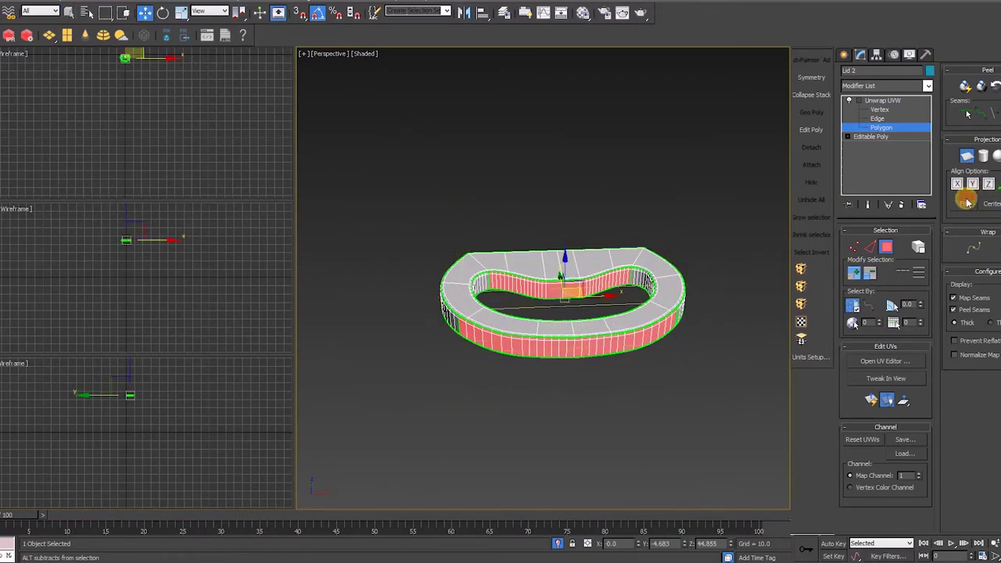
# Select the curved inner-wall polygons on the opposite side of the Lid 2 ring's opening
pyautogui.click(866, 363)
pyautogui.keyDown('alt'); pyautogui.moveTo(545, 336); pyautogui.dragTo(581, 230, button='middle'); pyautogui.keyUp('alt')
pyautogui.scroll(5, 581, 230)
pyautogui.click(619, 195)
pyautogui.click(528, 334)
pyautogui.scroll(-4, 527, 333)
pyautogui.keyDown('ctrl'); pyautogui.click(391, 354); pyautogui.keyUp('ctrl')
pyautogui.keyDown('alt'); pyautogui.moveTo(394, 389); pyautogui.dragTo(411, 346, button='middle'); pyautogui.keyUp('alt')
pyautogui.keyDown('ctrl'); pyautogui.click(412, 346); pyautogui.keyUp('ctrl')
pyautogui.keyDown('ctrl'); pyautogui.click(442, 331); pyautogui.keyUp('ctrl')
pyautogui.keyDown('ctrl'); pyautogui.click(471, 319); pyautogui.keyUp('ctrl')
pyautogui.keyDown('alt'); pyautogui.moveTo(563, 302); pyautogui.dragTo(628, 322, button='middle'); pyautogui.keyUp('alt')
pyautogui.keyDown('ctrl'); pyautogui.click(727, 346); pyautogui.keyUp('ctrl')
pyautogui.keyDown('ctrl'); pyautogui.click(741, 364); pyautogui.keyUp('ctrl')
pyautogui.keyDown('alt'); pyautogui.moveTo(742, 364); pyautogui.dragTo(728, 360, button='middle'); pyautogui.keyUp('alt')
pyautogui.keyDown('ctrl'); pyautogui.click(702, 324); pyautogui.keyUp('ctrl')
pyautogui.keyDown('ctrl'); pyautogui.click(684, 313); pyautogui.keyUp('ctrl')
pyautogui.keyDown('ctrl'); pyautogui.click(665, 303); pyautogui.keyUp('ctrl')
pyautogui.keyDown('ctrl'); pyautogui.click(648, 297); pyautogui.keyUp('ctrl')
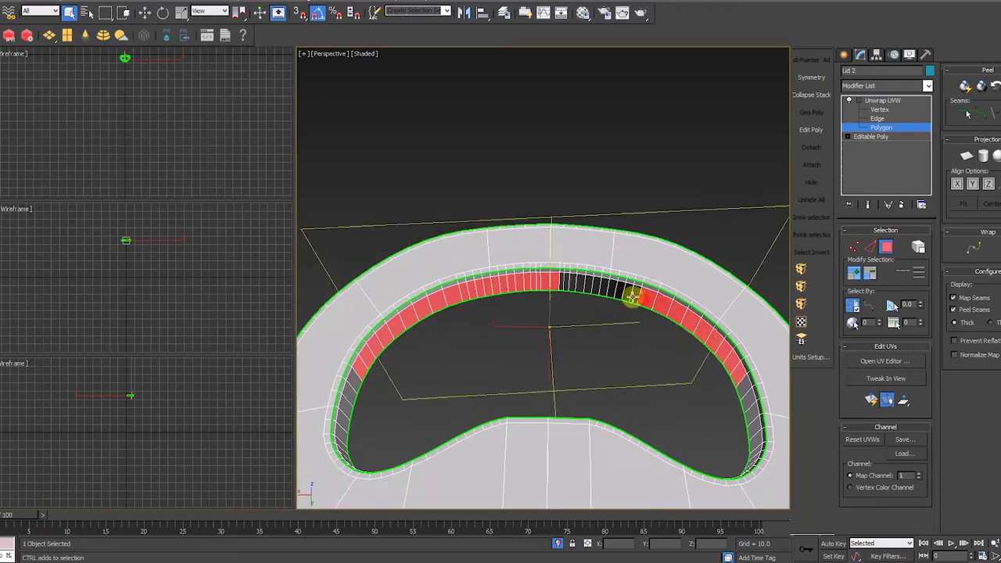
# Bring up the Lid 2 ring's projected side-wall polygons in the UV editor, leaving the editor closed
pyautogui.click(886, 361)
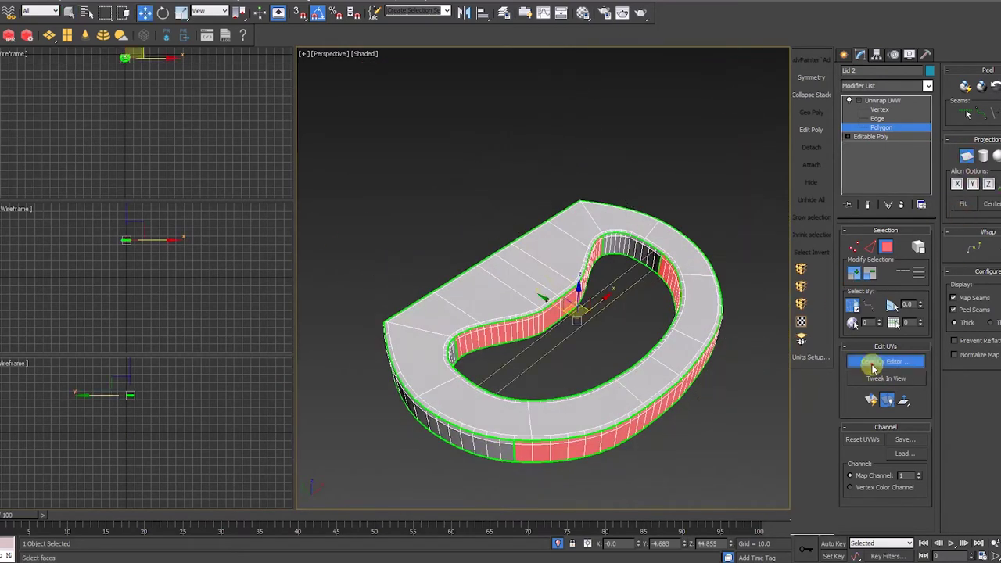
pyautogui.click(886, 360)
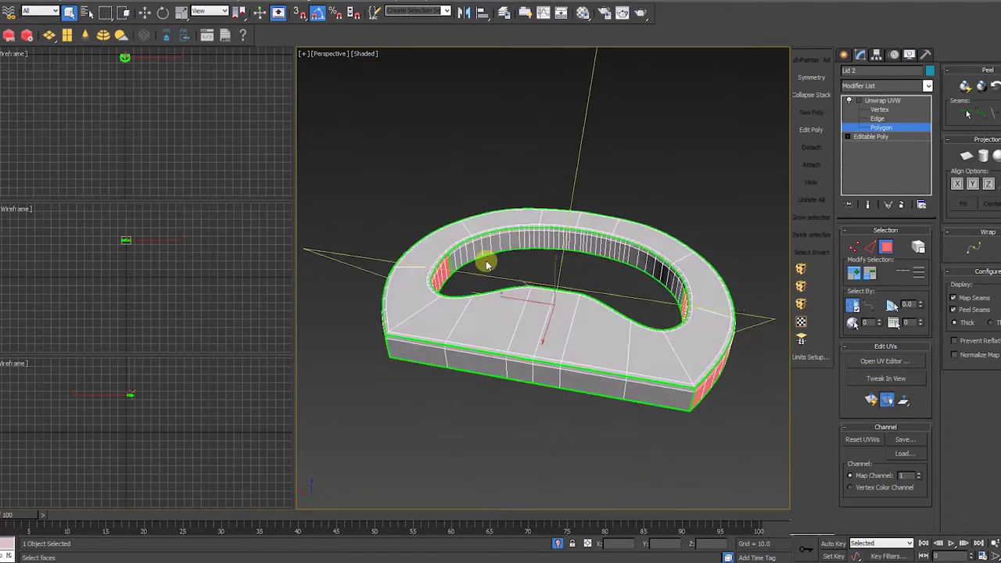
pyautogui.scroll(3, 486, 264)
pyautogui.keyDown('alt'); pyautogui.moveTo(673, 317); pyautogui.dragTo(787, 337, button='middle'); pyautogui.keyUp('alt')
pyautogui.scroll(-6, 696, 303)
pyautogui.click(886, 361)
pyautogui.click(743, 69)
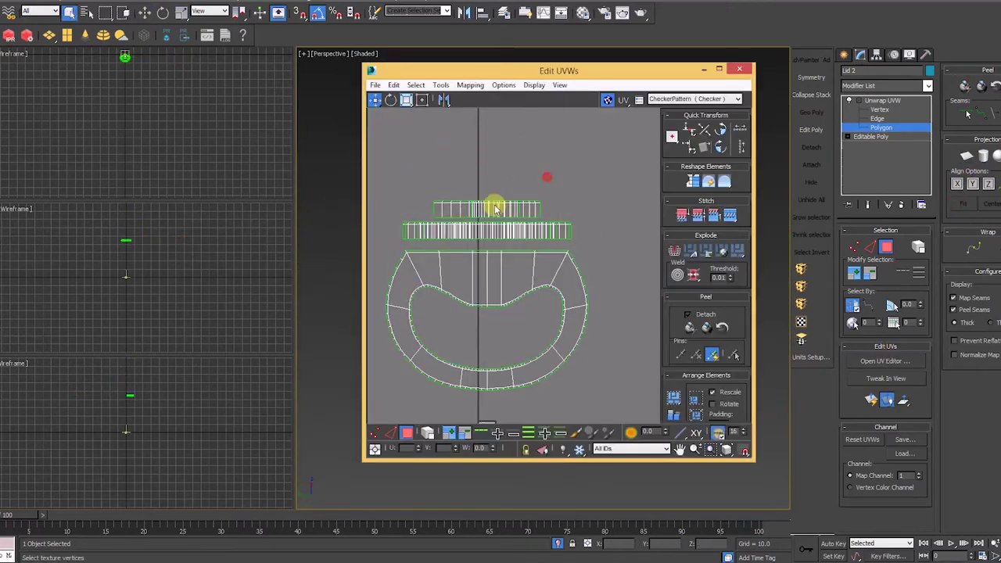
# Select the vertices of the uppermost side-wall band in the UV editor and close the editor
pyautogui.scroll(2, 430, 184)
pyautogui.press('1')
pyautogui.moveTo(423, 190); pyautogui.dragTo(603, 216)
pyautogui.click(743, 69)
# Select the top-face polygons of the can's pull tab and grow the selection
pyautogui.scroll(5, 501, 273)
pyautogui.click(438, 352)
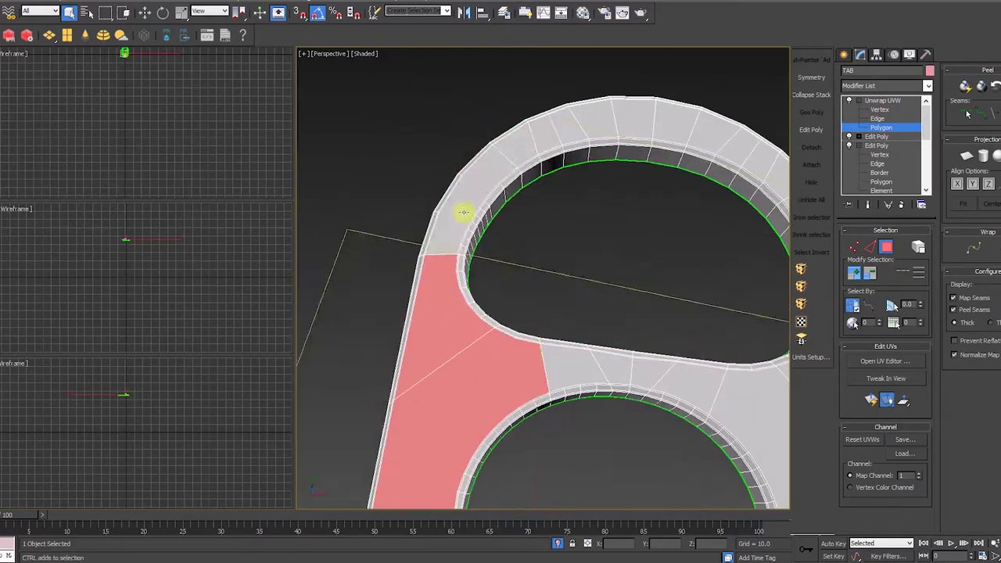
pyautogui.moveTo(464, 212); pyautogui.dragTo(435, 376, button='middle')
pyautogui.keyDown('ctrl'); pyautogui.click(719, 274); pyautogui.keyUp('ctrl')
pyautogui.moveTo(704, 438); pyautogui.dragTo(665, 234, button='middle')
pyautogui.click(852, 273)
pyautogui.scroll(-5, 548, 274)
# Turn off Normalize Map, apply a planar projection to the tab's top face, and place the UV editor over the Perspective viewport
pyautogui.click(956, 355)
pyautogui.click(967, 156)
pyautogui.click(886, 360)
pyautogui.scroll(-5, 223, 231)
pyautogui.moveTo(272, 36); pyautogui.dragTo(642, 88)
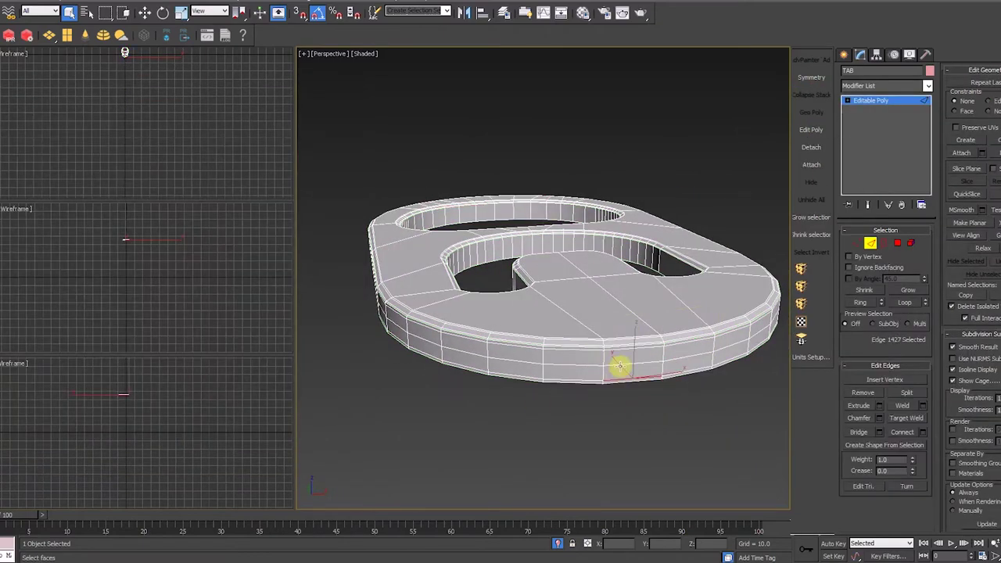
# Select the inner side-wall polygons along both sides of the crossbar between the tab's two openings
pyautogui.keyDown('alt'); pyautogui.moveTo(617, 364); pyautogui.dragTo(539, 386, button='middle'); pyautogui.keyUp('alt')
pyautogui.scroll(5, 586, 299)
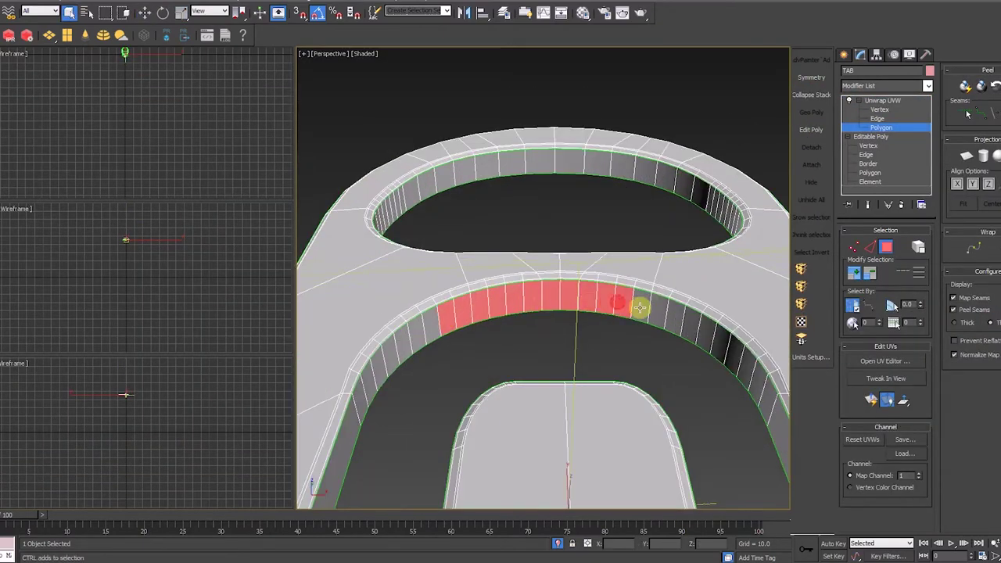
pyautogui.keyDown('alt'); pyautogui.moveTo(653, 312); pyautogui.dragTo(425, 250, button='middle'); pyautogui.keyUp('alt')
pyautogui.keyDown('alt'); pyautogui.moveTo(608, 208); pyautogui.dragTo(550, 357, button='middle'); pyautogui.keyUp('alt')
pyautogui.keyDown('ctrl'); pyautogui.click(550, 376); pyautogui.keyUp('ctrl')
pyautogui.keyDown('ctrl'); pyautogui.click(664, 380); pyautogui.keyUp('ctrl')
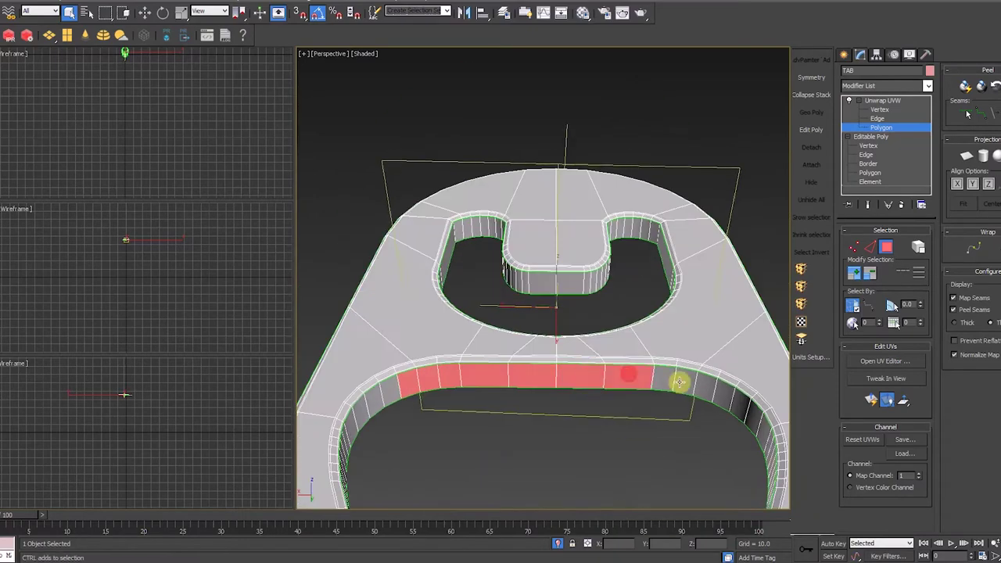
pyautogui.keyDown('ctrl'); pyautogui.click(696, 388); pyautogui.keyUp('ctrl')
# Add the tongue's end wall and the slot end walls of the U-shaped cut-out to the tab's polygon selection
pyautogui.scroll(3, 548, 313)
pyautogui.keyDown('ctrl'); pyautogui.click(526, 297); pyautogui.keyUp('ctrl')
pyautogui.keyDown('ctrl'); pyautogui.click(478, 308); pyautogui.keyUp('ctrl')
pyautogui.moveTo(603, 274); pyautogui.dragTo(613, 309, button='middle')
pyautogui.scroll(4, 613, 309)
pyautogui.moveTo(500, 309); pyautogui.dragTo(626, 313, button='middle')
pyautogui.keyDown('ctrl'); pyautogui.moveTo(492, 318); pyautogui.dragTo(606, 285); pyautogui.keyUp('ctrl')
pyautogui.scroll(-6, 594, 305)
pyautogui.keyDown('alt'); pyautogui.moveTo(610, 344); pyautogui.dragTo(500, 363, button='middle'); pyautogui.keyUp('alt')
# Apply a planar projection aligned to Y to the selected tab walls and move their strip upward in the UV editor
pyautogui.click(967, 155)
pyautogui.click(971, 185)
pyautogui.keyDown('alt'); pyautogui.moveTo(595, 305); pyautogui.dragTo(513, 363, button='middle'); pyautogui.keyUp('alt')
pyautogui.click(879, 362)
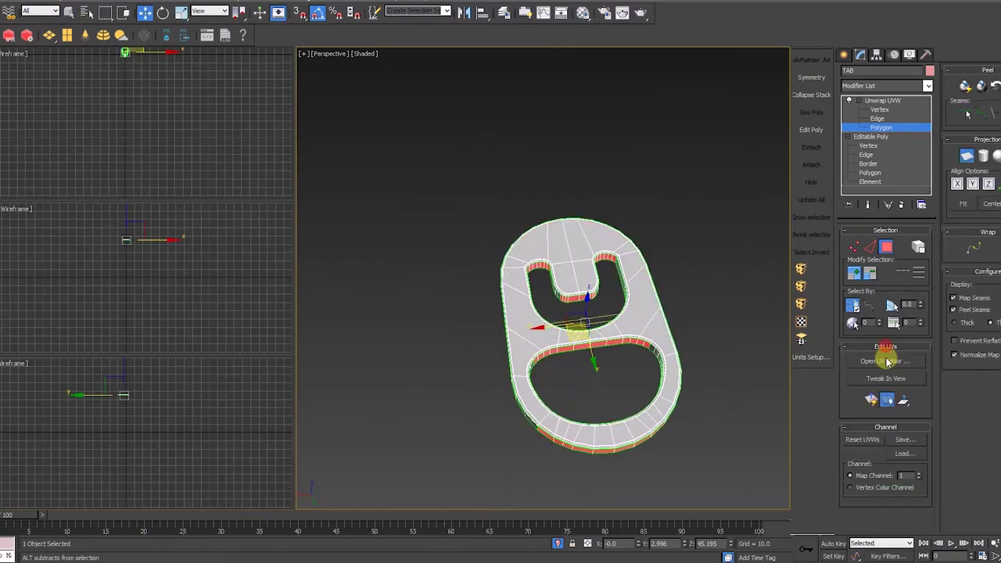
pyautogui.moveTo(143, 276); pyautogui.dragTo(143, 127)
pyautogui.moveTo(125, 260); pyautogui.dragTo(162, 295)
# Apply a fitted planar projection aligned to X to the selected tab walls and move the resulting island up in the UV editor
pyautogui.keyDown('alt'); pyautogui.moveTo(563, 368); pyautogui.dragTo(666, 291, button='middle'); pyautogui.keyUp('alt')
pyautogui.scroll(4, 665, 290)
pyautogui.keyDown('alt'); pyautogui.moveTo(655, 340); pyautogui.dragTo(630, 315, button='middle'); pyautogui.keyUp('alt')
pyautogui.scroll(-4, 630, 315)
pyautogui.click(967, 156)
pyautogui.click(958, 185)
pyautogui.click(961, 203)
pyautogui.click(884, 361)
pyautogui.moveTo(143, 276); pyautogui.dragTo(143, 92)
pyautogui.moveTo(67, 118); pyautogui.dragTo(248, 143)
# Apply another planar projection to the tab's selected side walls and place their strip with the other side-wall UVs above the top-face island
pyautogui.click(967, 155)
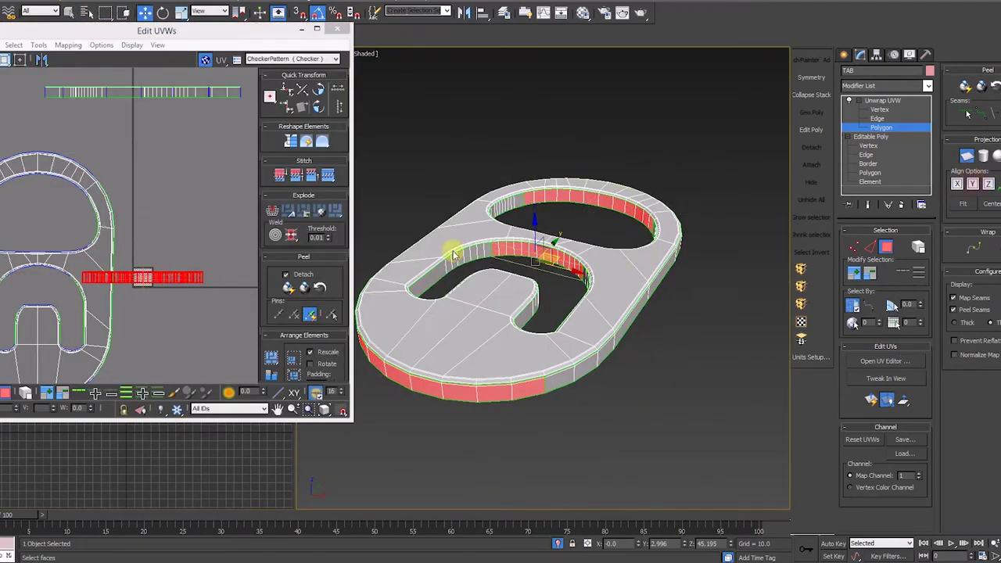
pyautogui.click(883, 362)
pyautogui.moveTo(157, 277); pyautogui.dragTo(156, 115)
pyautogui.scroll(4, 498, 257)
pyautogui.press('1')
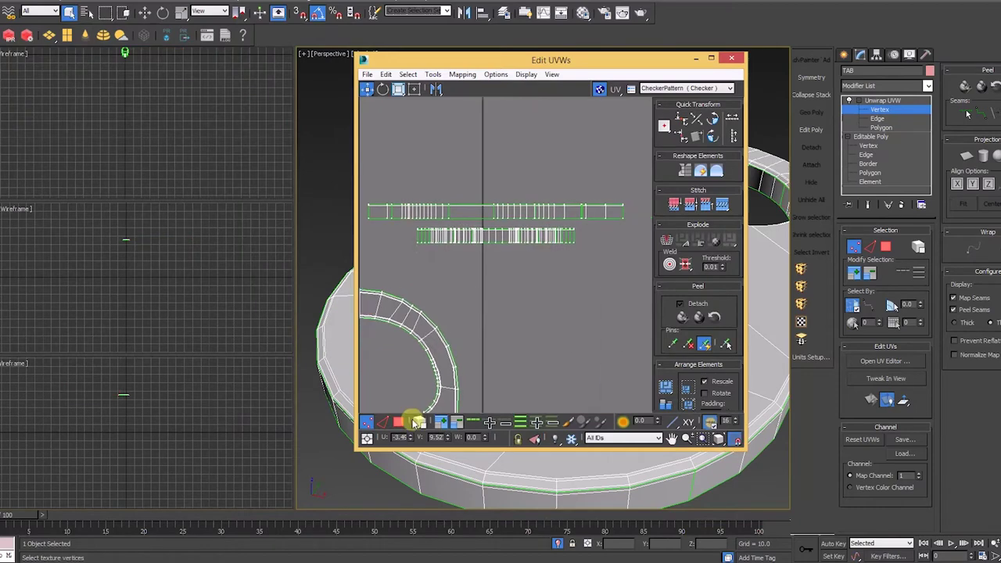
pyautogui.click(424, 217)
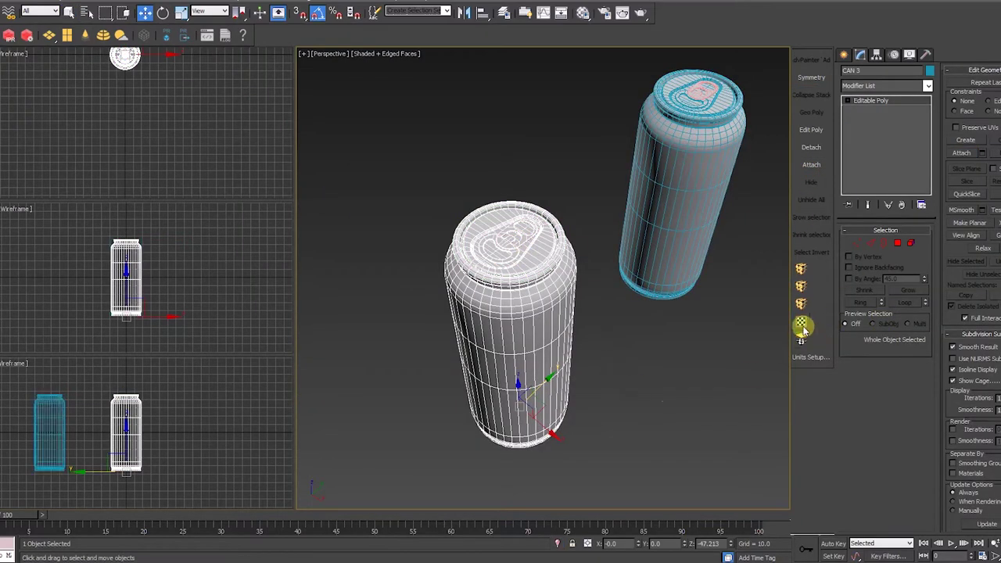
# Add an Unwrap UVW modifier to CAN 3 and open its UV editor in polygon selection mode
pyautogui.click(802, 325)
pyautogui.click(884, 361)
pyautogui.scroll(-10, 175, 217)
pyautogui.moveTo(174, 219); pyautogui.dragTo(157, 261, button='middle')
pyautogui.click(6, 394)
# Move the can's round end islands below the body island and scale them to fit the free strip
pyautogui.click(149, 207)
pyautogui.scroll(2, 148, 207)
pyautogui.moveTo(195, 203); pyautogui.dragTo(207, 319)
pyautogui.scroll(4, 180, 309)
pyautogui.press('r')
pyautogui.scroll(-3, 157, 266)
pyautogui.moveTo(148, 243); pyautogui.dragTo(114, 329)
pyautogui.scroll(4, 158, 235)
pyautogui.press('w')
pyautogui.press('r')
pyautogui.scroll(4, 114, 266)
pyautogui.scroll(3, 128, 255)
# Place the UV editor over the Perspective viewport, and scale and move the smile-shaped ring islands beside the round islands
pyautogui.moveTo(226, 32); pyautogui.dragTo(589, 76)
pyautogui.press('w')
pyautogui.moveTo(494, 277); pyautogui.dragTo(494, 254)
pyautogui.scroll(-3, 489, 262)
pyautogui.moveTo(485, 264); pyautogui.dragTo(417, 273, button='middle')
pyautogui.scroll(3, 423, 271)
pyautogui.press('r')
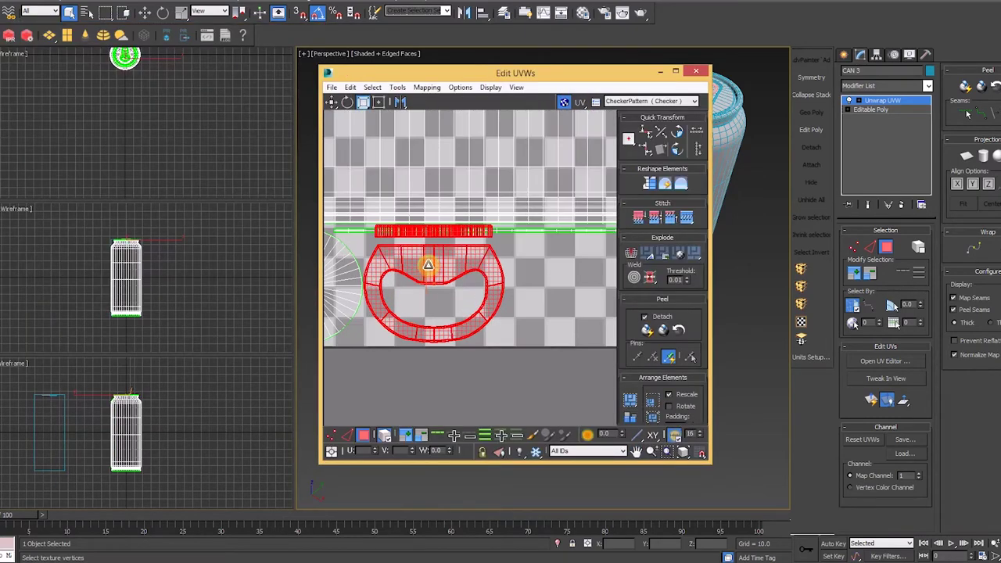
pyautogui.moveTo(429, 268); pyautogui.dragTo(434, 264)
pyautogui.press('r')
pyautogui.scroll(3, 377, 226)
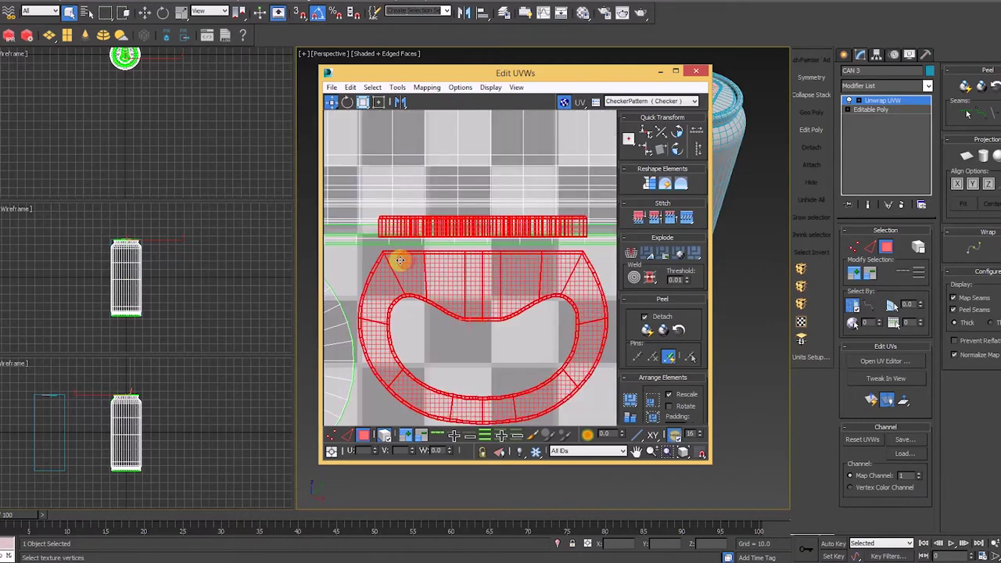
# Move the ring's side-wall strip directly beneath the smile-shaped ring island
pyautogui.scroll(-3, 399, 259)
pyautogui.moveTo(480, 277); pyautogui.dragTo(487, 223, button='middle')
pyautogui.scroll(1, 485, 222)
pyautogui.click(442, 182)
pyautogui.scroll(2, 428, 312)
pyautogui.moveTo(442, 181); pyautogui.dragTo(428, 301)
pyautogui.click(435, 337)
pyautogui.scroll(-5, 435, 333)
pyautogui.scroll(3, 407, 311)
pyautogui.moveTo(592, 302); pyautogui.dragTo(455, 344)
pyautogui.click(422, 358)
# Move the pull tab's islands into the free area below the body island and scale them down
pyautogui.scroll(-1, 470, 276)
pyautogui.scroll(-8, 463, 271)
pyautogui.moveTo(456, 255); pyautogui.dragTo(434, 324, button='middle')
pyautogui.moveTo(480, 130); pyautogui.dragTo(603, 262)
pyautogui.scroll(2, 445, 321)
pyautogui.press('r')
pyautogui.moveTo(557, 239); pyautogui.dragTo(432, 349)
pyautogui.scroll(3, 429, 346)
pyautogui.moveTo(441, 292); pyautogui.dragTo(426, 333)
# Place the pull tab's top-face island and its narrow side-wall strip next to the ring island
pyautogui.scroll(3, 413, 297)
pyautogui.moveTo(413, 296); pyautogui.dragTo(420, 237, button='middle')
pyautogui.moveTo(420, 236); pyautogui.dragTo(444, 376)
pyautogui.scroll(2, 445, 374)
pyautogui.moveTo(472, 275); pyautogui.dragTo(460, 329)
pyautogui.scroll(3, 422, 250)
pyautogui.moveTo(421, 250); pyautogui.dragTo(470, 319)
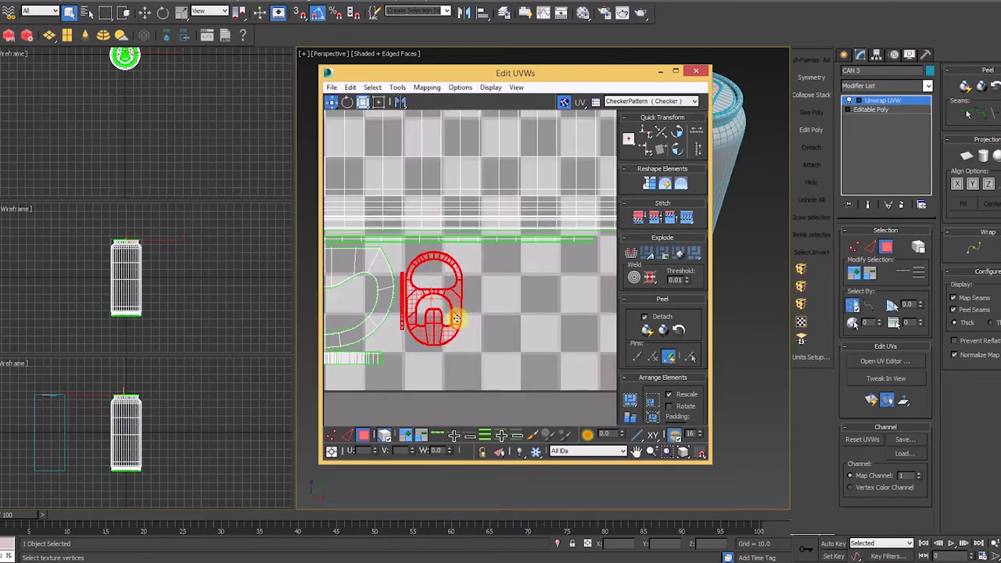
pyautogui.scroll(-3, 454, 313)
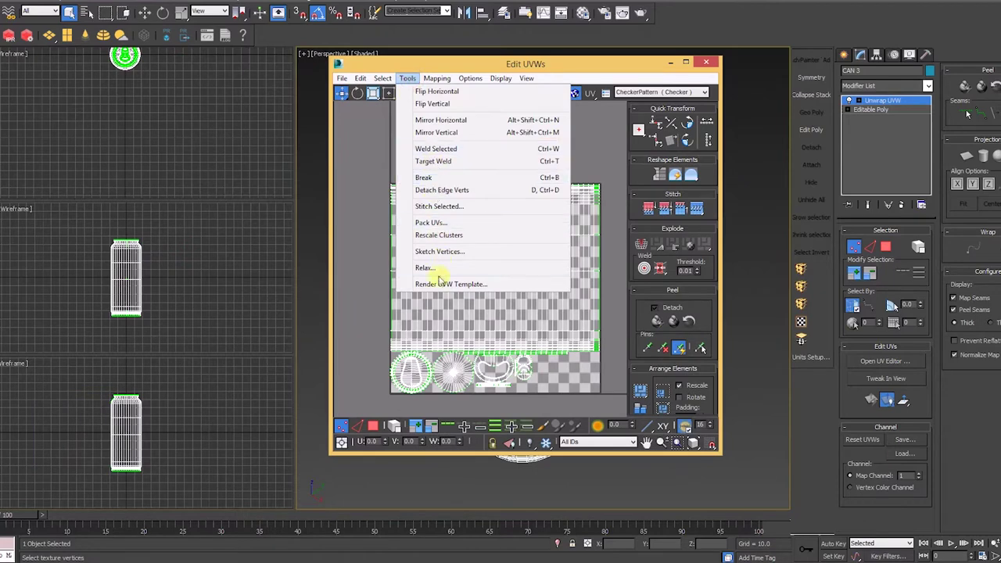
# Render the UVW template at 2048 by 2048 pixels
pyautogui.click(443, 284)
pyautogui.click(391, 109)
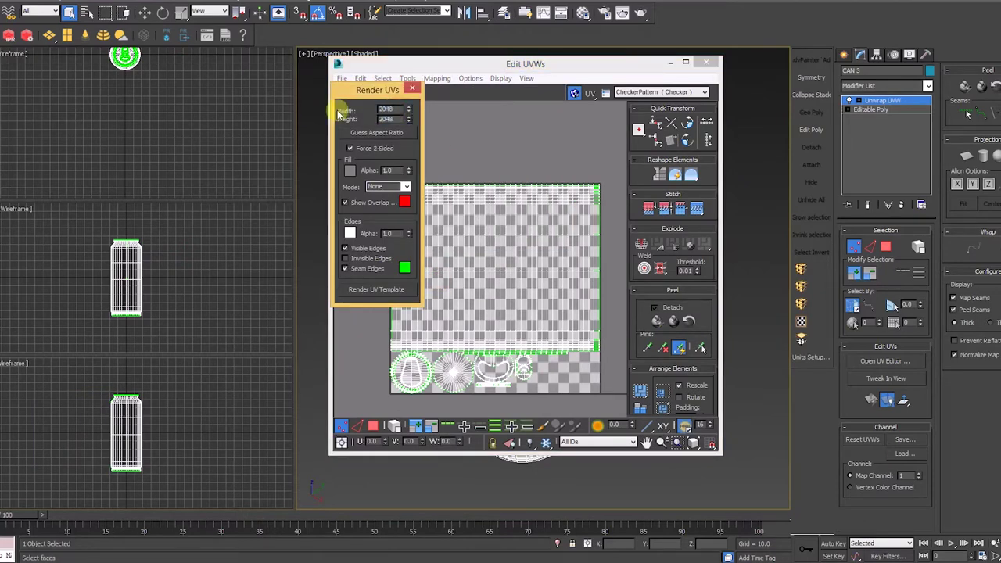
pyautogui.click(376, 290)
# Save the rendered UV template as CoffeeCan_w.png in the TEXTURES folder
pyautogui.click(374, 61)
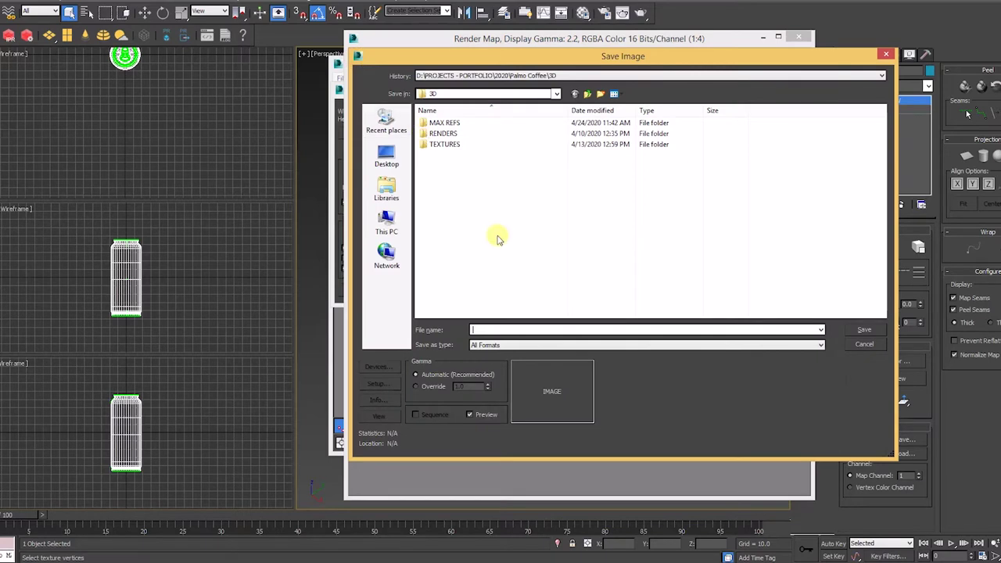
pyautogui.doubleClick(451, 147)
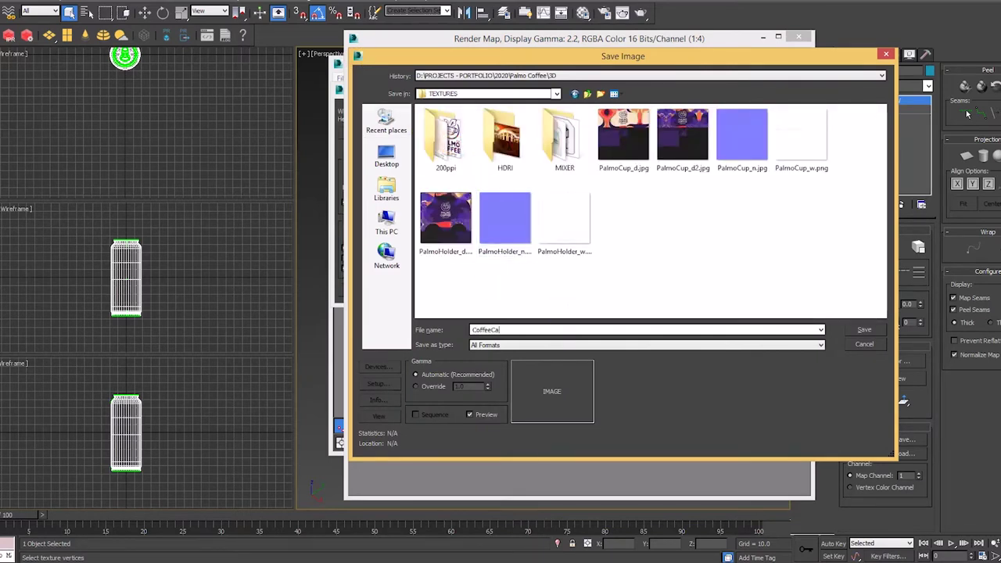
pyautogui.press('Return')
pyautogui.press('Return')
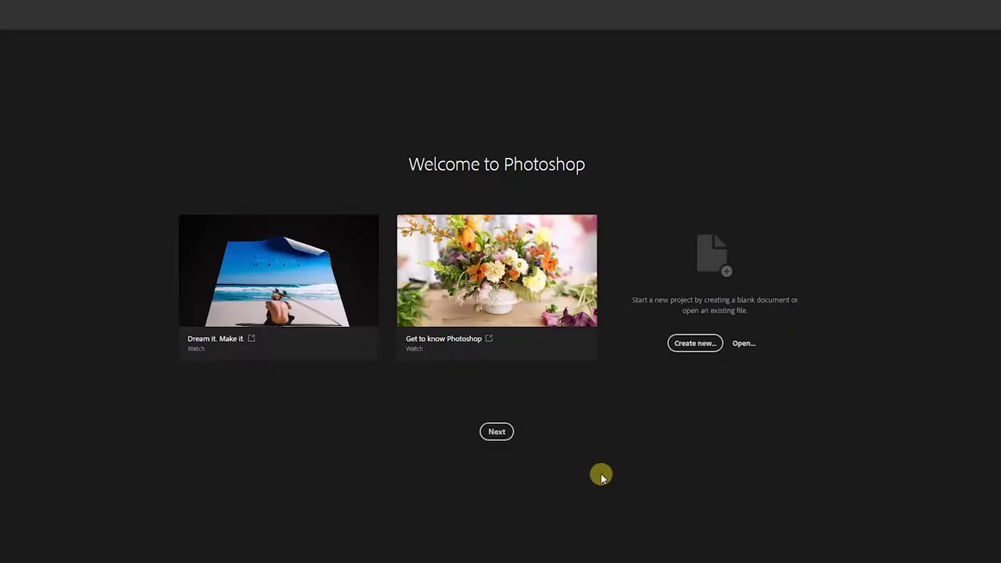
# Switch to Photoshop and open CoffeeCan_w.png from the TEXTURES folder
pyautogui.click(1, 1)
pyautogui.click(7, 7)
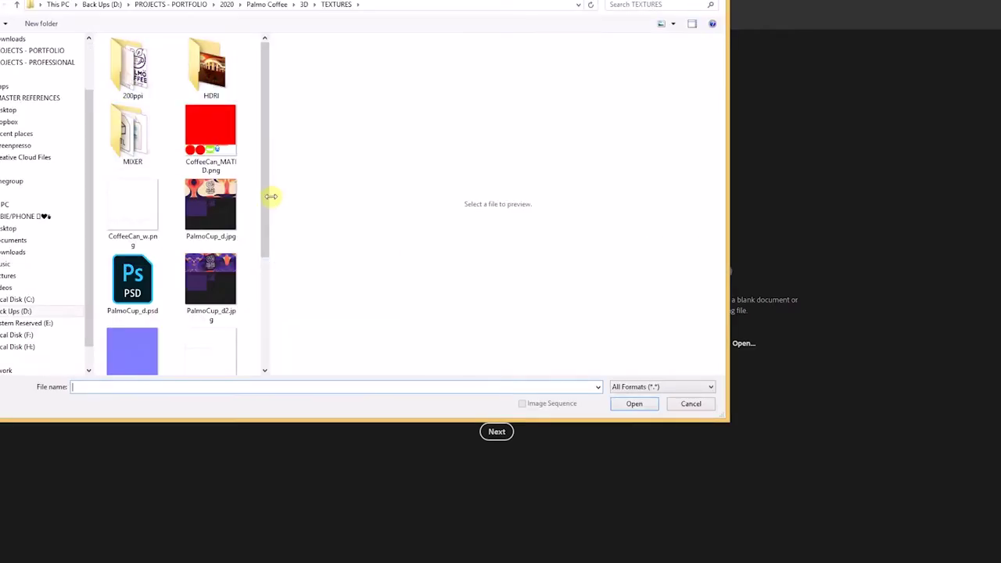
pyautogui.moveTo(271, 197); pyautogui.dragTo(447, 201)
pyautogui.click(403, 67)
pyautogui.doubleClick(401, 82)
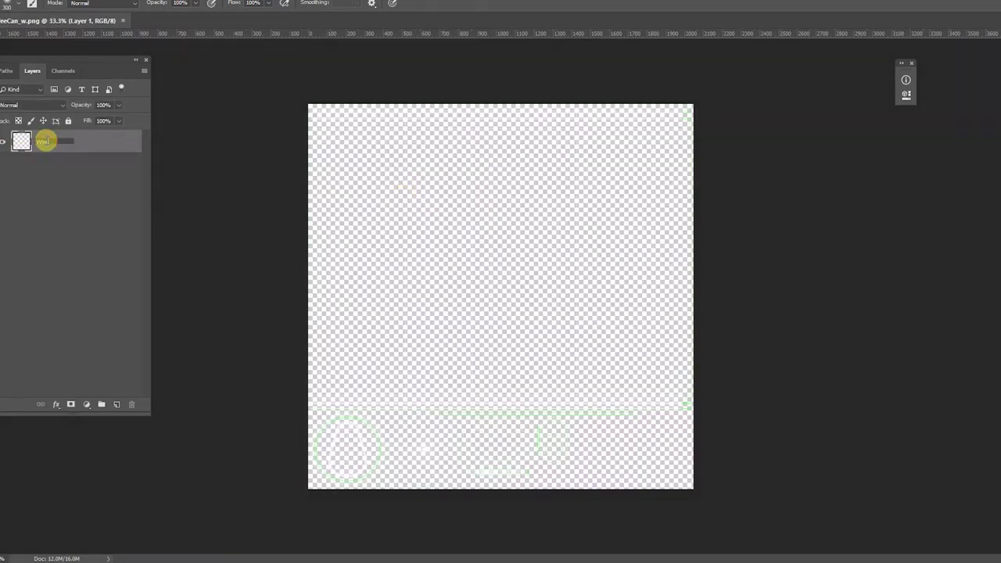
# Add a new layer named BG filled with near-black and place the Wire layer above it
pyautogui.hotkey('ctrl', 'shift', 'n')
pyautogui.press('Return')
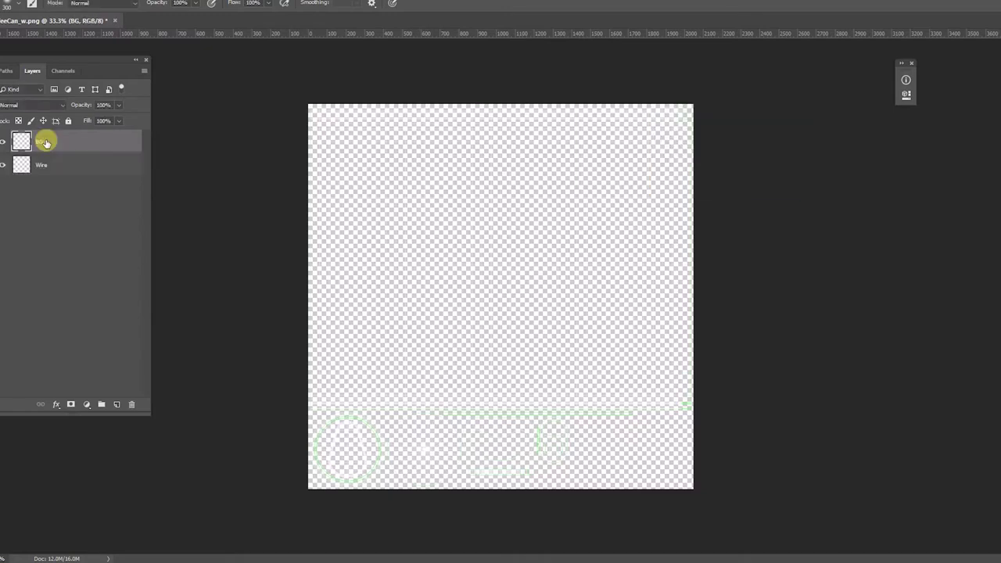
pyautogui.click(2, 270)
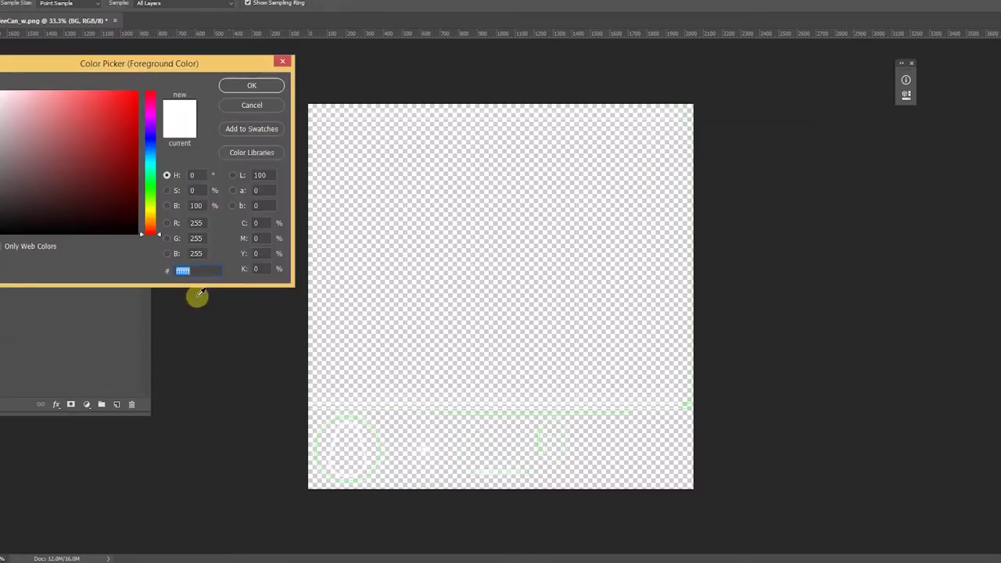
pyautogui.click(225, 87)
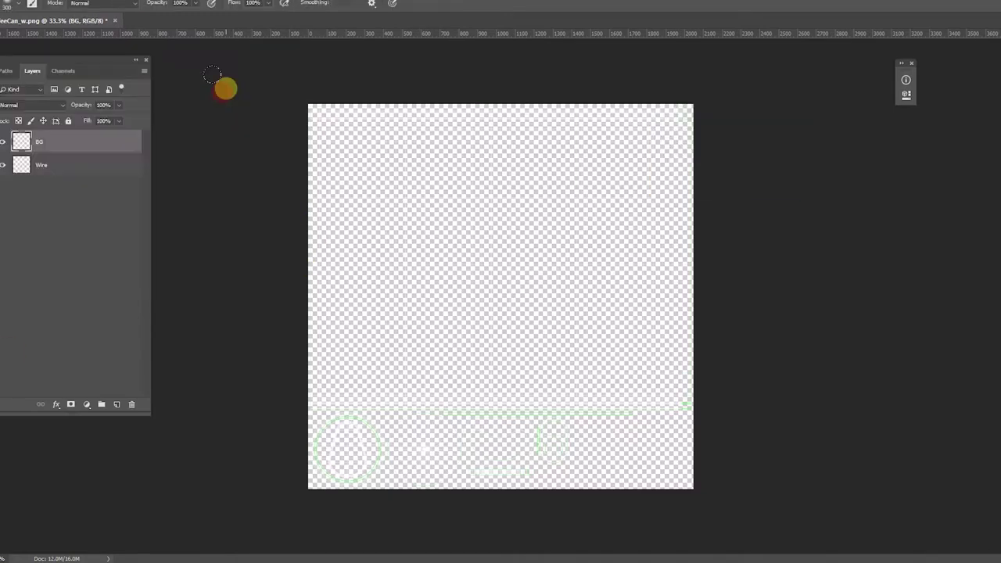
pyautogui.hotkey('alt', 'BackSpace')
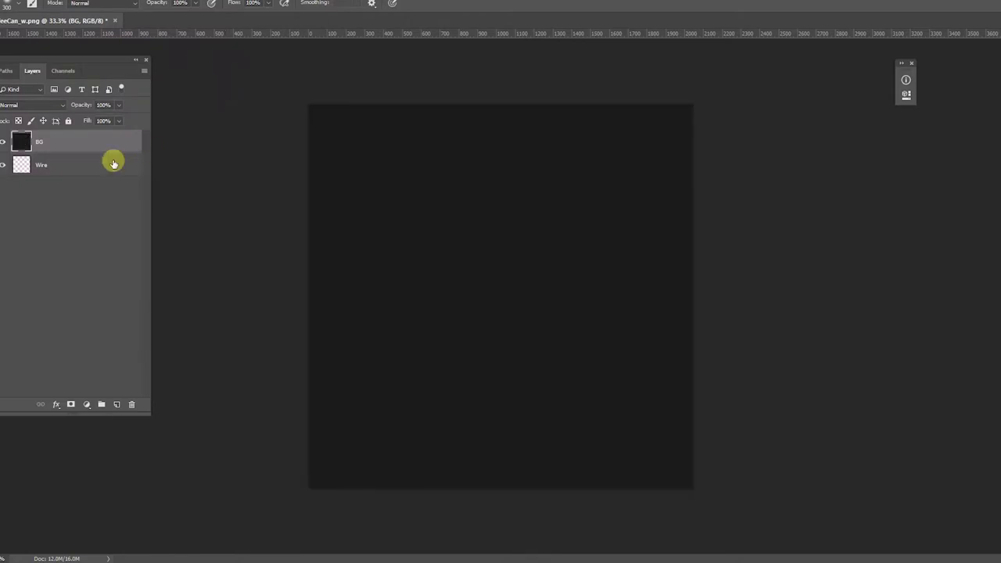
pyautogui.moveTo(113, 163); pyautogui.dragTo(112, 166)
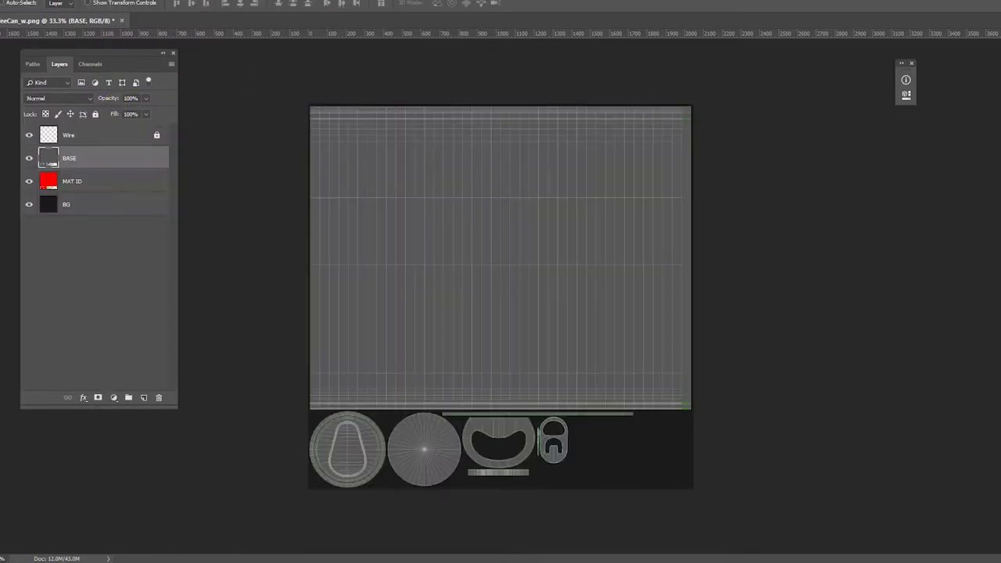
# Open Artboard 2 copy 5.jpg and Asset 2.png from the 200ppi folder
pyautogui.hotkey('ctrl', 'o')
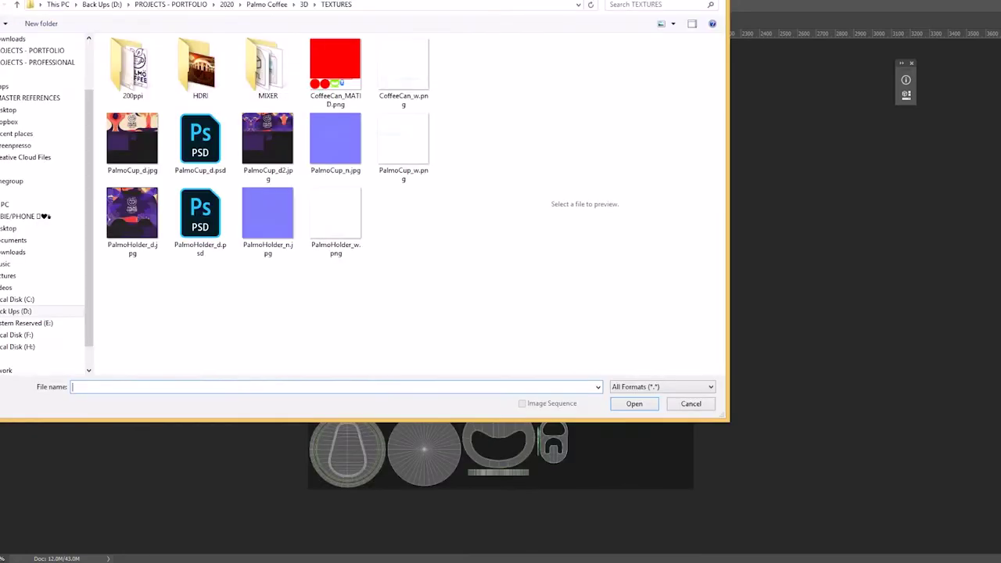
pyautogui.doubleClick(138, 78)
pyautogui.click(200, 83)
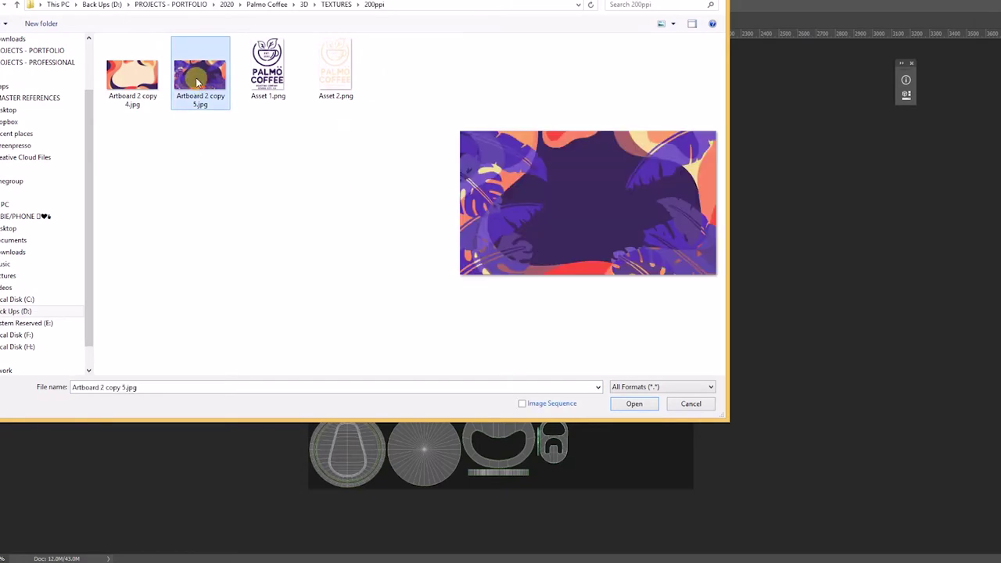
pyautogui.keyDown('ctrl'); pyautogui.click(344, 55); pyautogui.keyUp('ctrl')
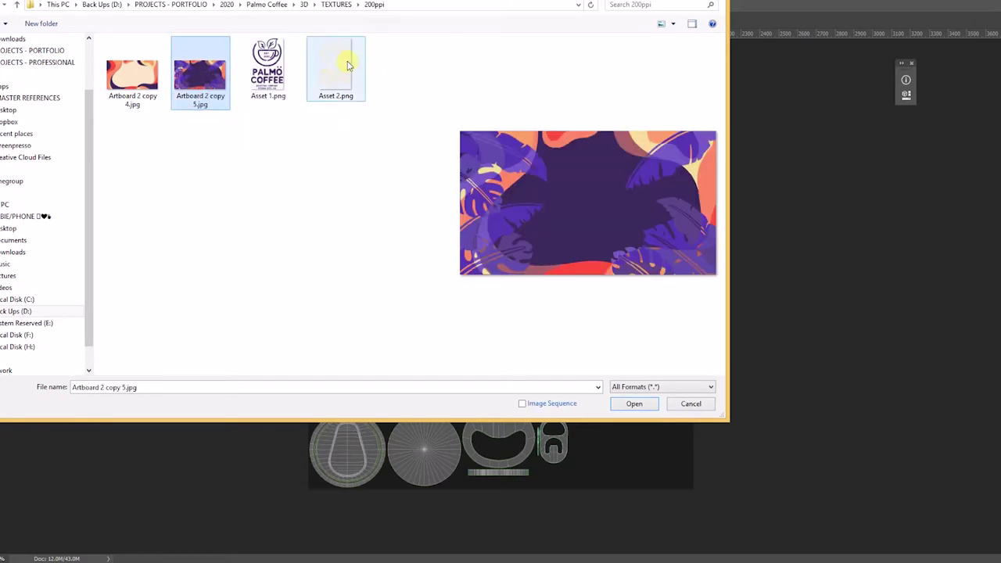
pyautogui.click(634, 404)
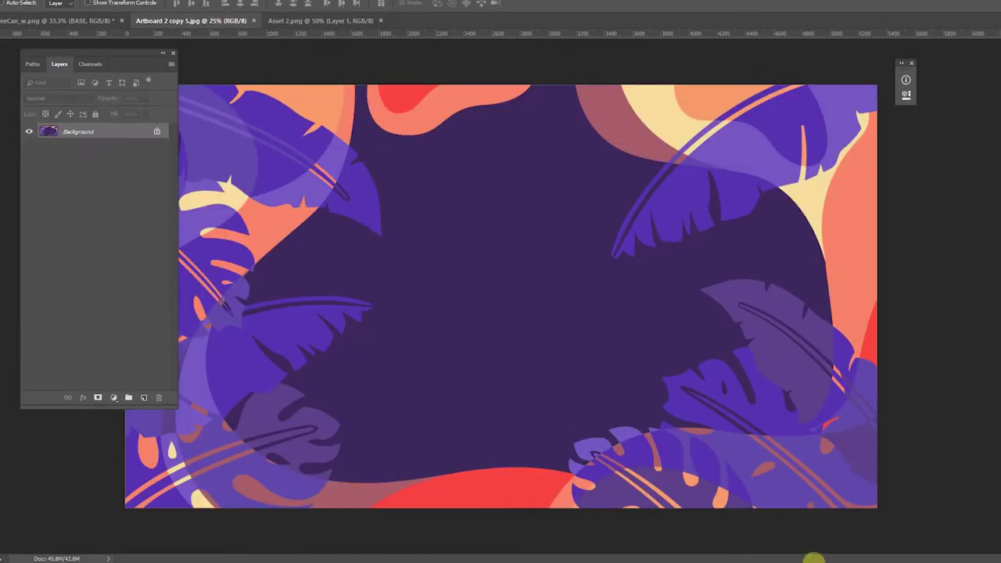
# Bring the leaf artwork and the coffee logo into the CoffeeCan_w.png document, naming the logo's layer LOGO
pyautogui.moveTo(238, 26); pyautogui.dragTo(485, 168)
pyautogui.click(117, 19)
pyautogui.click(908, 218)
pyautogui.moveTo(198, 22); pyautogui.dragTo(438, 321)
pyautogui.moveTo(376, 255); pyautogui.dragTo(554, 238)
pyautogui.click(462, 199)
pyautogui.click(72, 159)
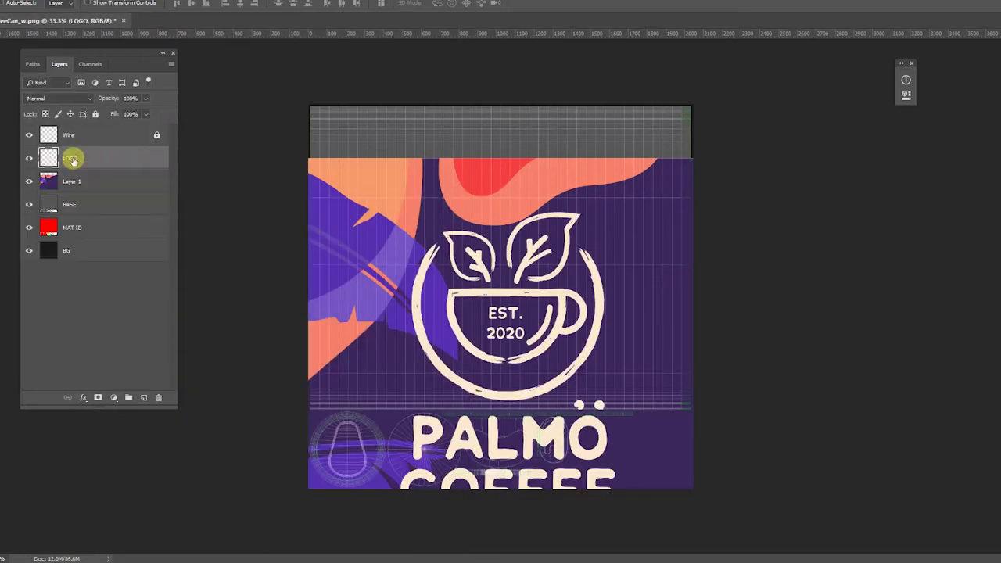
# Rename the leaf artwork layer, Layer 1, as COVER
pyautogui.doubleClick(71, 180)
pyautogui.write('COVER')
pyautogui.press('Return')
# Select the whole canvas and align the COVER and LOGO layers to its centre
pyautogui.hotkey('ctrl', 'a')
pyautogui.click(194, 4)
pyautogui.click(83, 156)
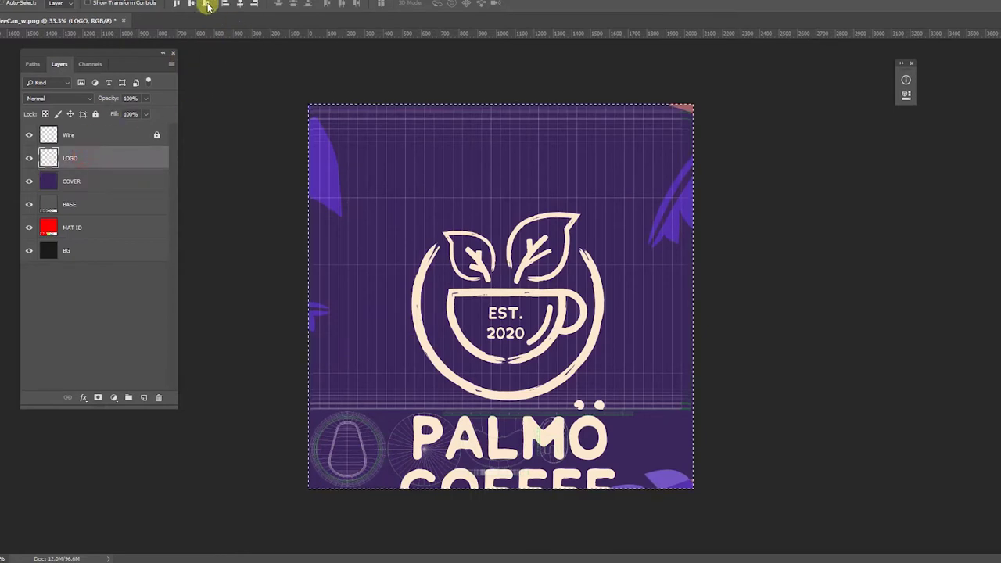
pyautogui.click(195, 5)
# Duplicate the COVER and LOGO layers, and group LOGO copy with the original COVER as OG ASSETS
pyautogui.click(66, 184)
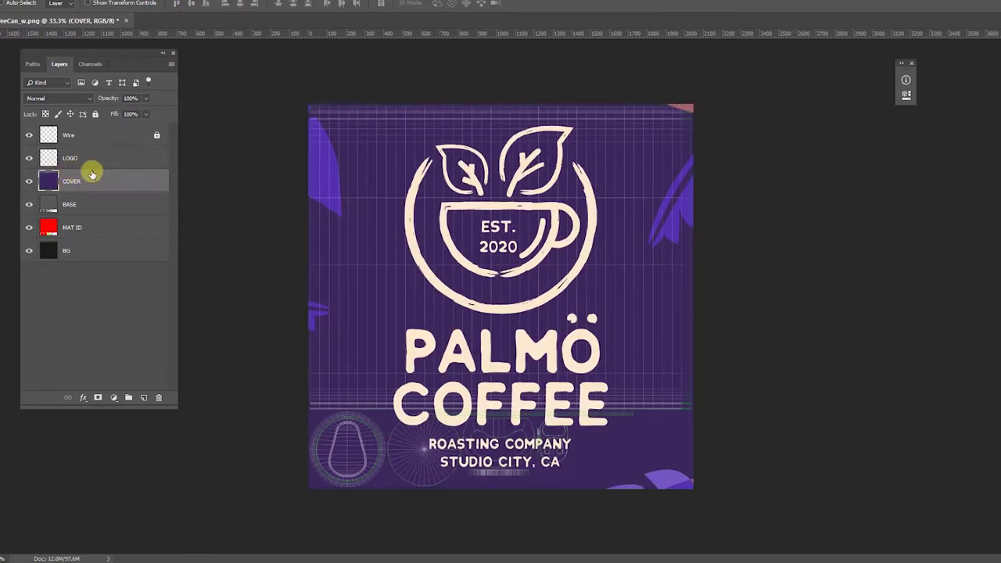
pyautogui.click(89, 161)
pyautogui.moveTo(88, 165); pyautogui.dragTo(90, 218)
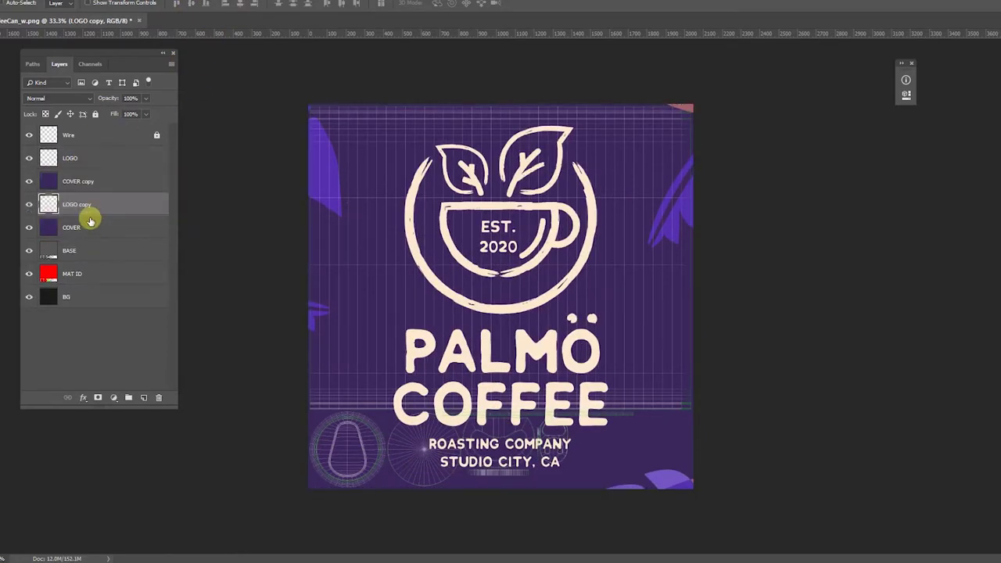
pyautogui.keyDown('shift'); pyautogui.click(103, 229); pyautogui.keyUp('shift')
pyautogui.hotkey('ctrl', 'g')
pyautogui.doubleClick(72, 200)
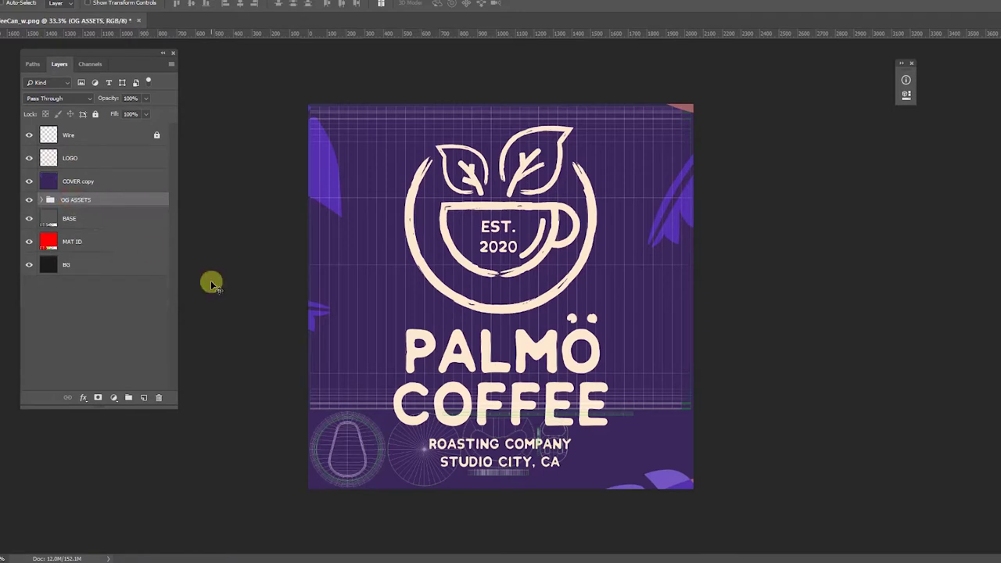
# Hide the OG ASSETS group and centre COVER copy on the can-body area selected with the Magic Wand from MAT ID
pyautogui.click(78, 181)
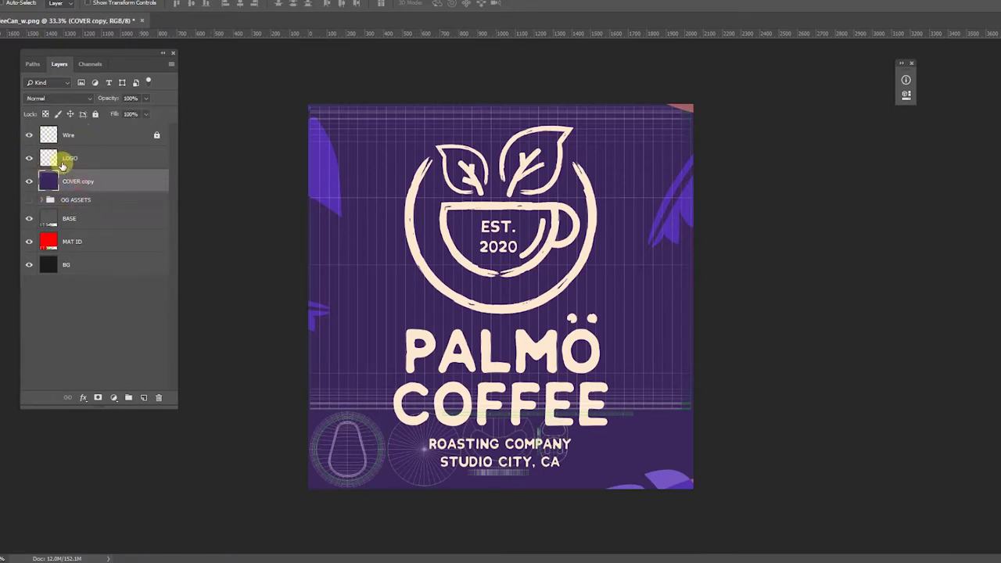
pyautogui.click(71, 221)
pyautogui.click(69, 240)
pyautogui.press('w')
pyautogui.click(392, 145)
pyautogui.click(74, 181)
pyautogui.press('v')
pyautogui.click(191, 4)
pyautogui.click(240, 3)
pyautogui.hotkey('ctrl', 'd')
# Scale the COVER copy layer proportionally to 51%
pyautogui.hotkey('ctrl', 't')
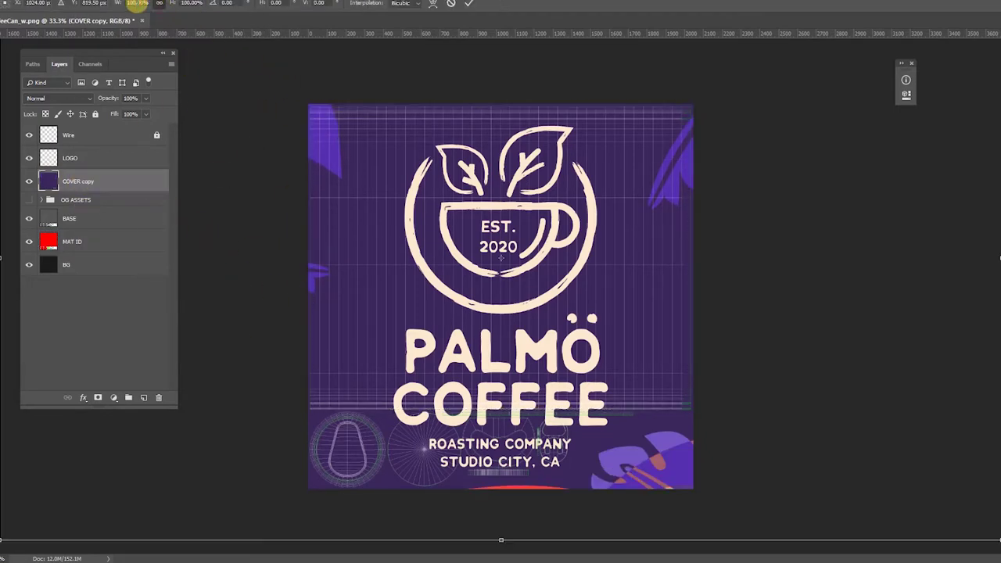
pyautogui.keyDown('shift'); pyautogui.scroll(-5, 137, 4); pyautogui.keyUp('shift')
pyautogui.scroll(1, 137, 4)
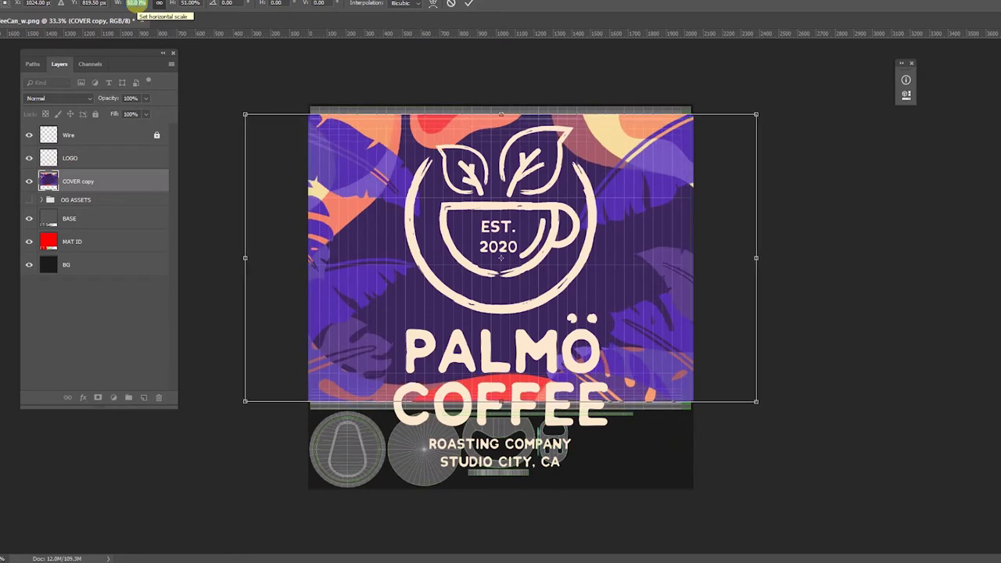
pyautogui.press('Return')
# Hide the LOGO layer to expose COVER copy along the lower edge of the can body, with the Move tool active
pyautogui.press('z')
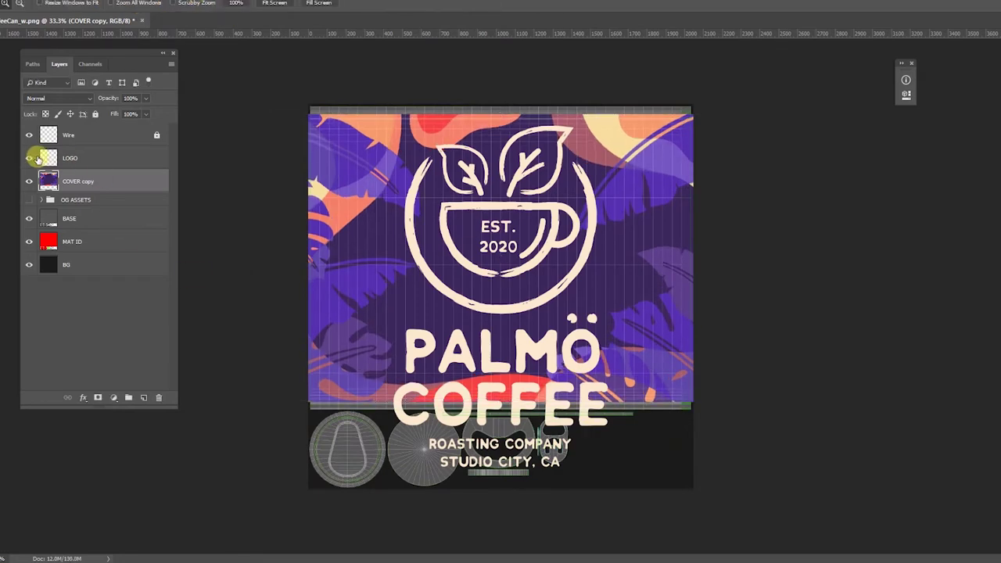
pyautogui.click(30, 158)
pyautogui.moveTo(287, 374); pyautogui.dragTo(489, 457)
pyautogui.moveTo(485, 365); pyautogui.dragTo(527, 396)
pyautogui.press('v')
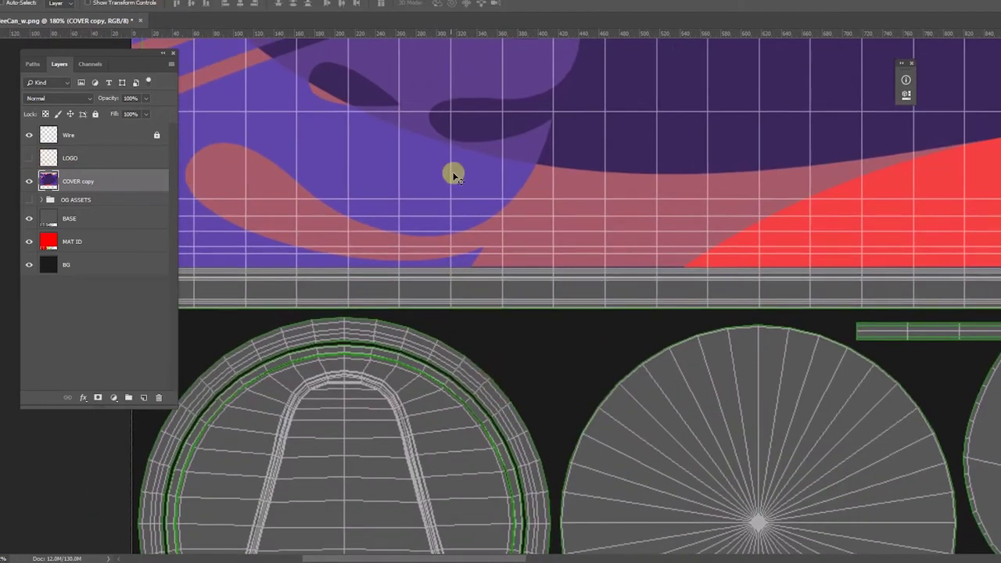
# Duplicate the COVER copy layer and shift the duplicate to the left over the can body
pyautogui.moveTo(458, 112); pyautogui.dragTo(417, 235)
pyautogui.keyDown('alt'); pyautogui.scroll(-4, 500, 244); pyautogui.keyUp('alt')
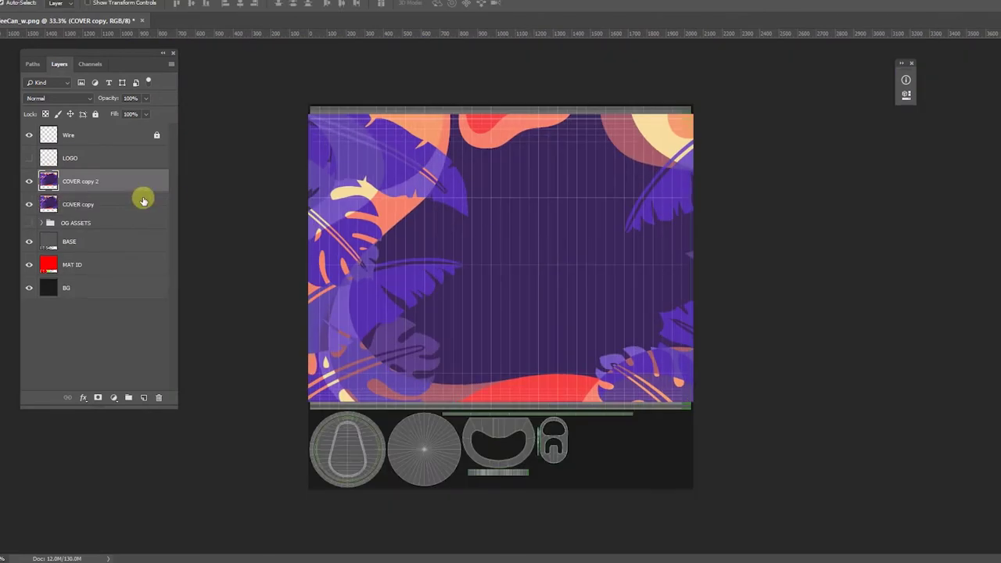
pyautogui.moveTo(626, 295); pyautogui.dragTo(566, 314)
# Add a layer mask to COVER copy 2, lower its opacity to 48% and nudge it right against COVER copy
pyautogui.moveTo(144, 92); pyautogui.dragTo(92, 154)
pyautogui.click(93, 203)
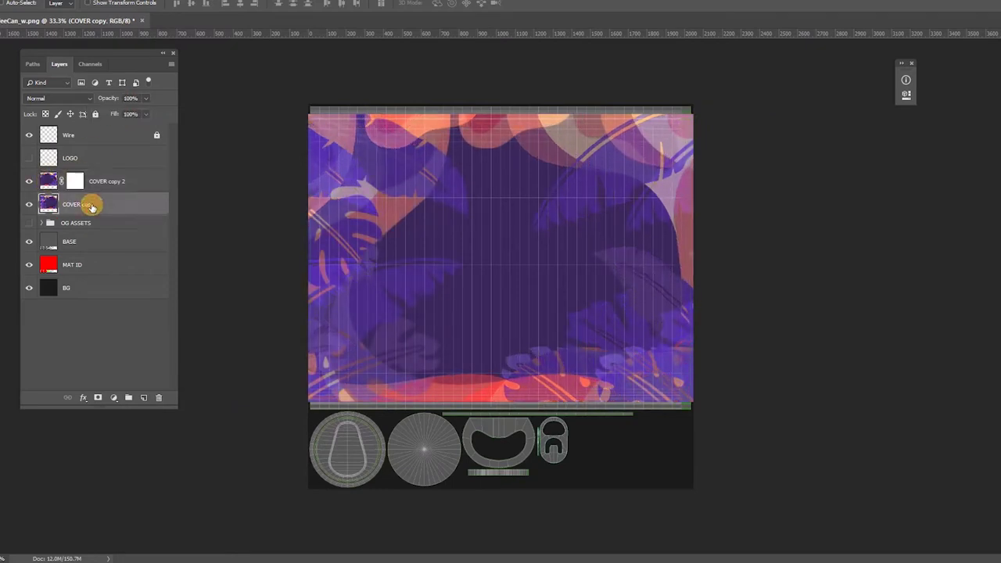
pyautogui.click(117, 182)
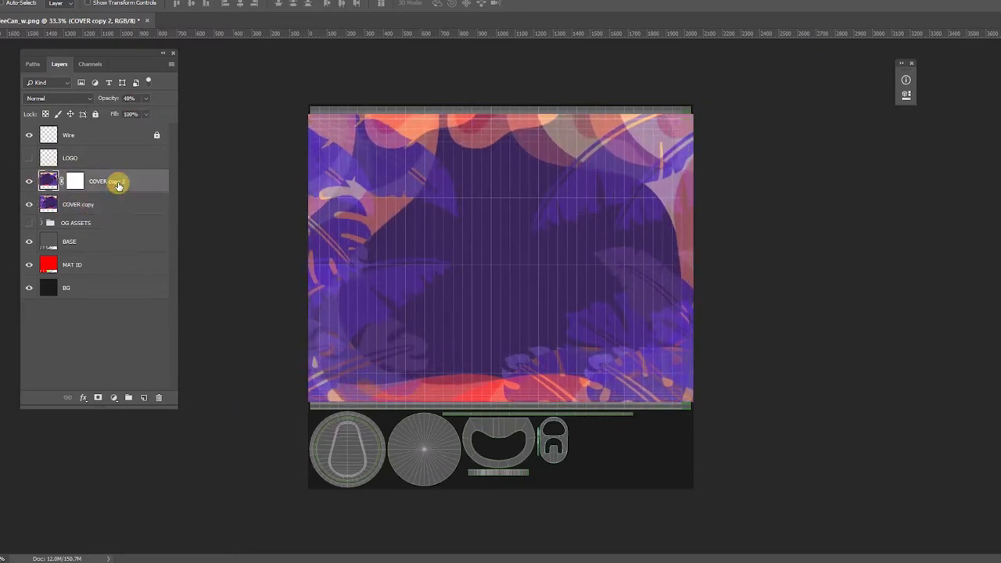
pyautogui.hotkey('shift', 'Right')
pyautogui.hotkey('shift', 'Right')
pyautogui.hotkey('shift', 'Right')
pyautogui.hotkey('shift', 'Right')
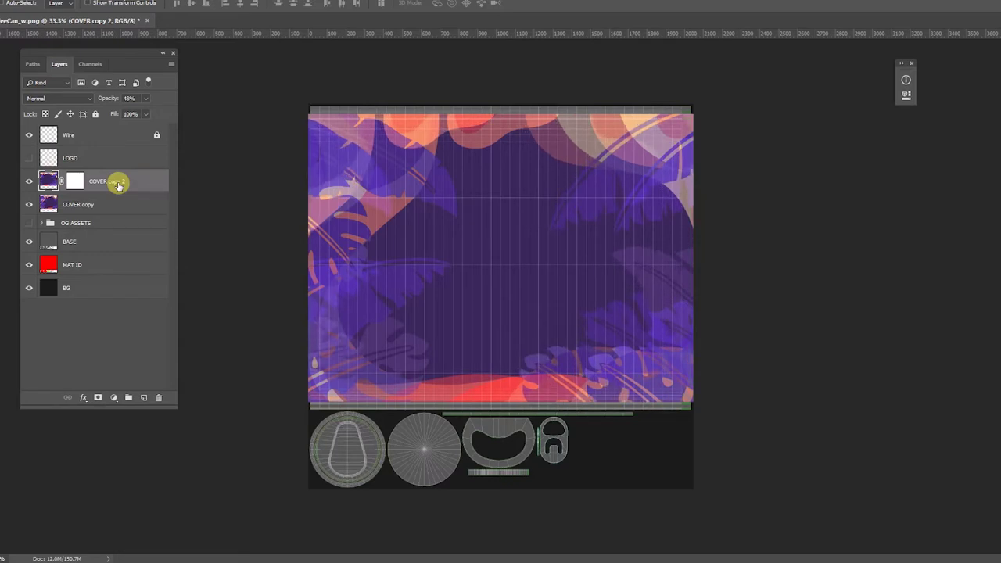
# Restore COVER copy 2 to 100% opacity and brush its mask along the left edge, with the bottom red shape excluded from the selection
pyautogui.moveTo(146, 99); pyautogui.dragTo(276, 143)
pyautogui.press('w')
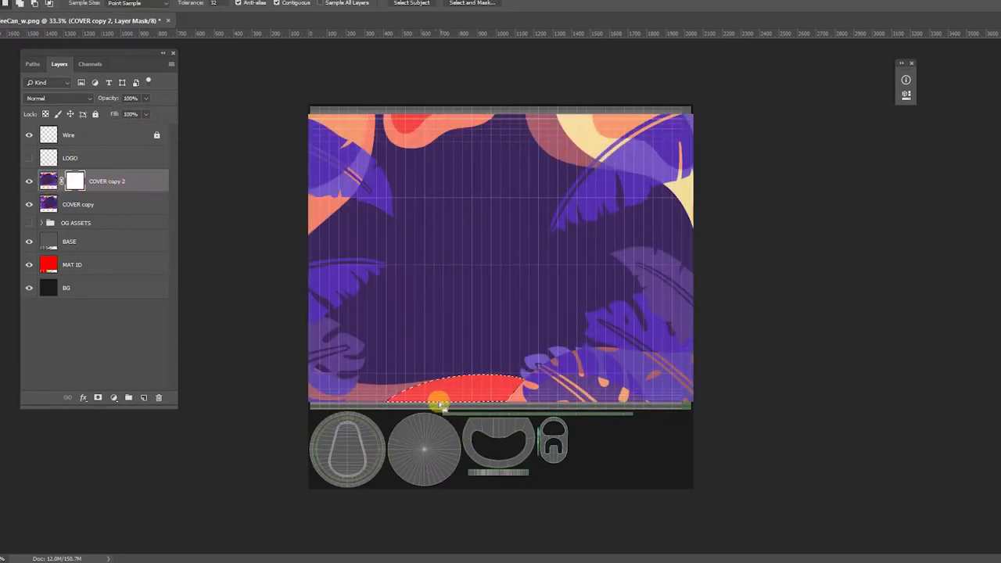
pyautogui.press('b')
pyautogui.moveTo(328, 303); pyautogui.dragTo(308, 148)
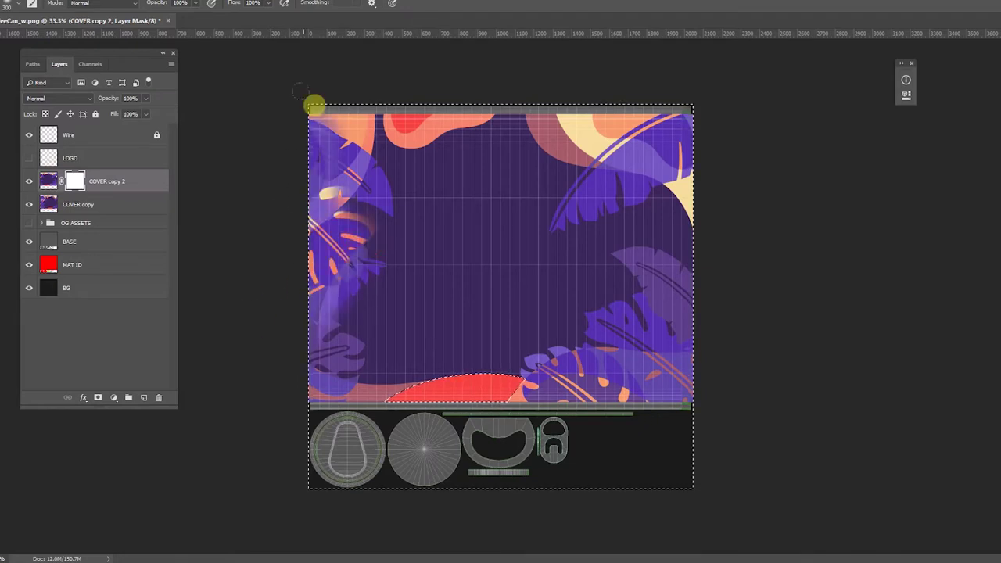
# Paint the COVER copy 2 mask at 54% brush opacity to blend in the left-side leaves and the upper orange and red shapes
pyautogui.moveTo(196, 3); pyautogui.dragTo(173, 14)
pyautogui.moveTo(375, 168)
pyautogui.mouseDown()
pyautogui.moveTo(398, 137)
pyautogui.moveTo(391, 107)
pyautogui.moveTo(410, 147)
pyautogui.moveTo(356, 75)
pyautogui.mouseUp()
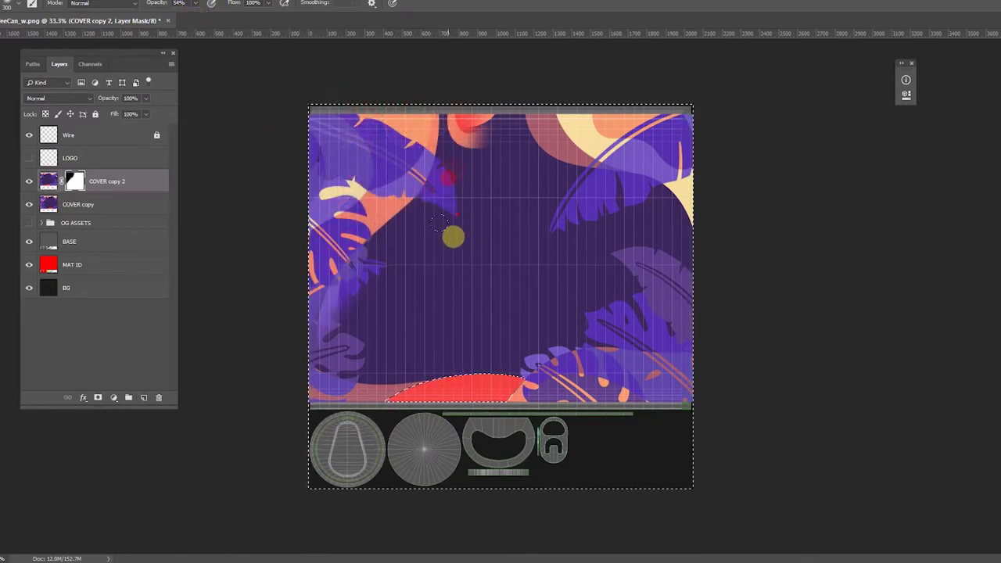
pyautogui.moveTo(437, 201)
pyautogui.mouseDown()
pyautogui.moveTo(443, 243)
pyautogui.moveTo(361, 383)
pyautogui.mouseUp()
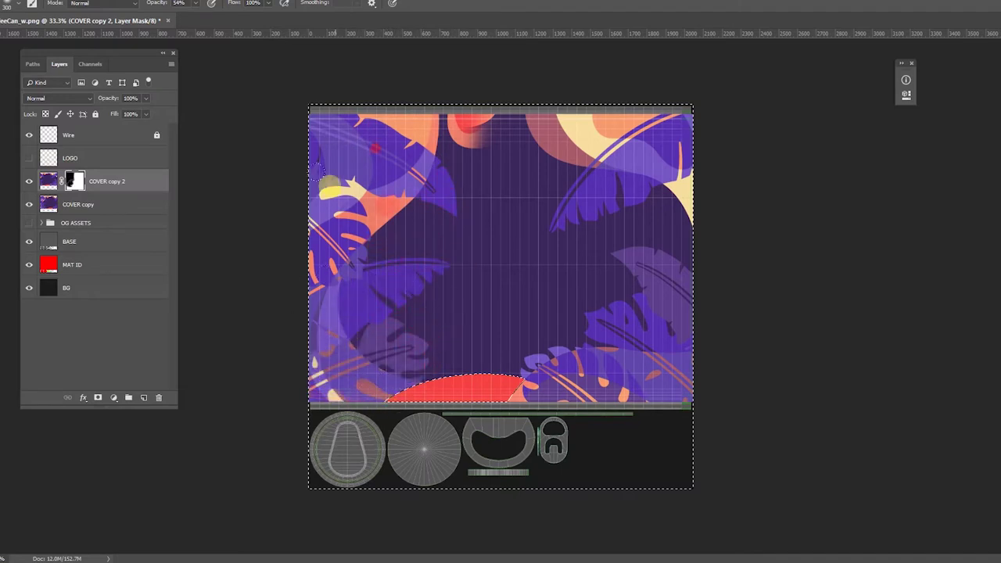
pyautogui.moveTo(435, 201)
pyautogui.mouseDown()
pyautogui.moveTo(512, 80)
pyautogui.moveTo(483, 88)
pyautogui.moveTo(491, 94)
pyautogui.mouseUp()
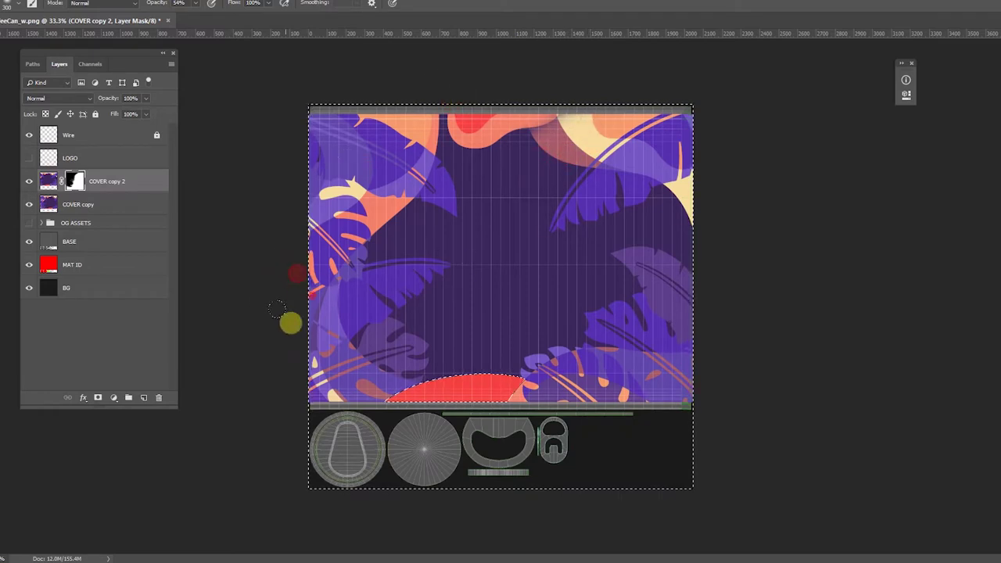
# Show the LOGO layer above the blended cover artwork and make it the active layer
pyautogui.click(29, 135)
pyautogui.click(29, 134)
pyautogui.click(29, 158)
pyautogui.click(70, 158)
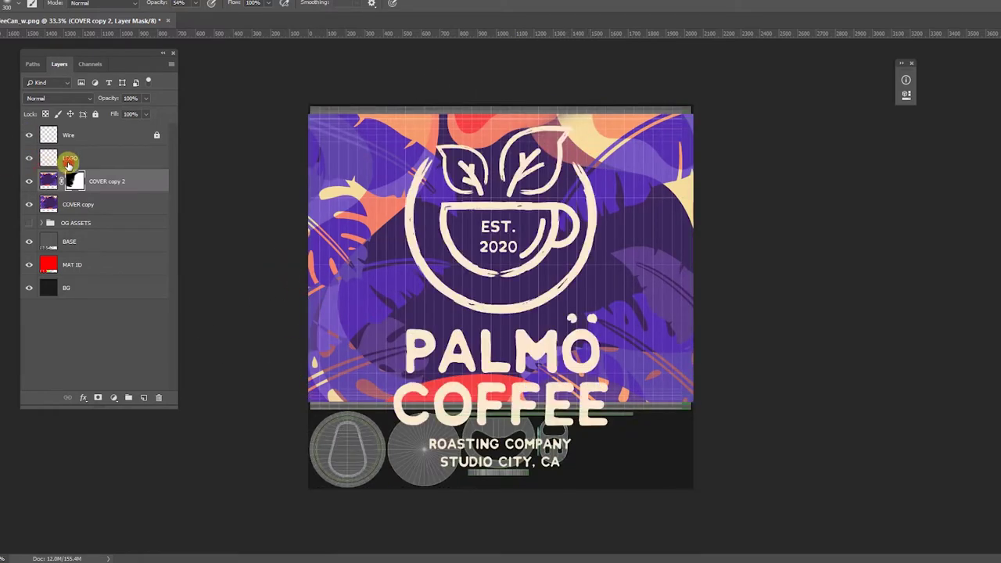
pyautogui.hotkey('ctrl', 't')
pyautogui.press('Return')
# Centre the LOGO layer on the can-body area selected with the Magic Wand from MAT ID
pyautogui.click(50, 247)
pyautogui.click(51, 265)
pyautogui.press('w')
pyautogui.click(557, 288)
pyautogui.click(60, 159)
pyautogui.press('v')
pyautogui.click(191, 4)
pyautogui.hotkey('ctrl', 'd')
# Scale the LOGO layer proportionally to 57%
pyautogui.hotkey('ctrl', 't')
pyautogui.click(161, 5)
pyautogui.hotkey('shift', 'Down')
pyautogui.hotkey('shift', 'Down')
pyautogui.hotkey('shift', 'Down')
pyautogui.hotkey('shift', 'Down')
pyautogui.press('Down')
pyautogui.press('Down')
pyautogui.press('Down')
pyautogui.press('Down')
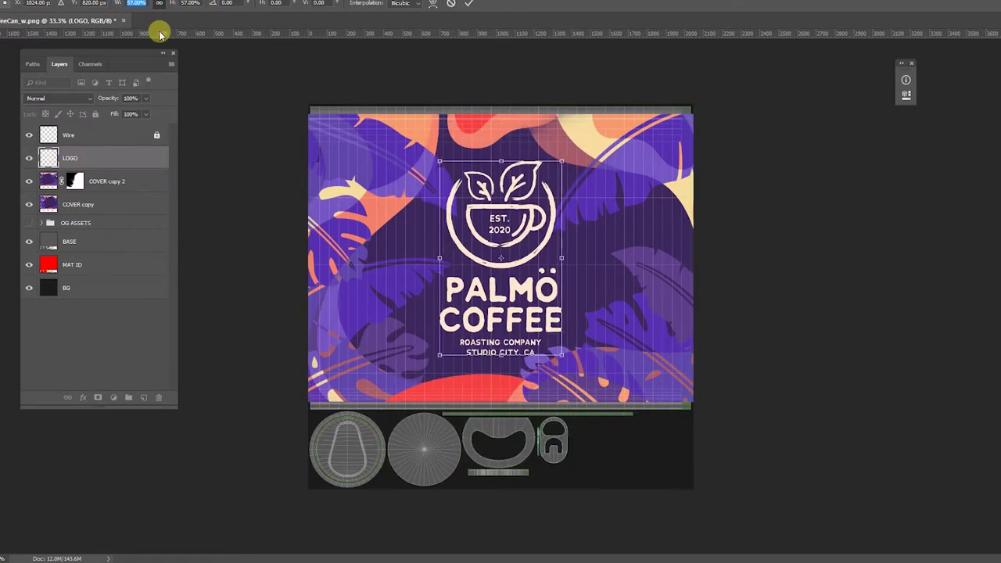
pyautogui.press('Up')
pyautogui.press('Return')
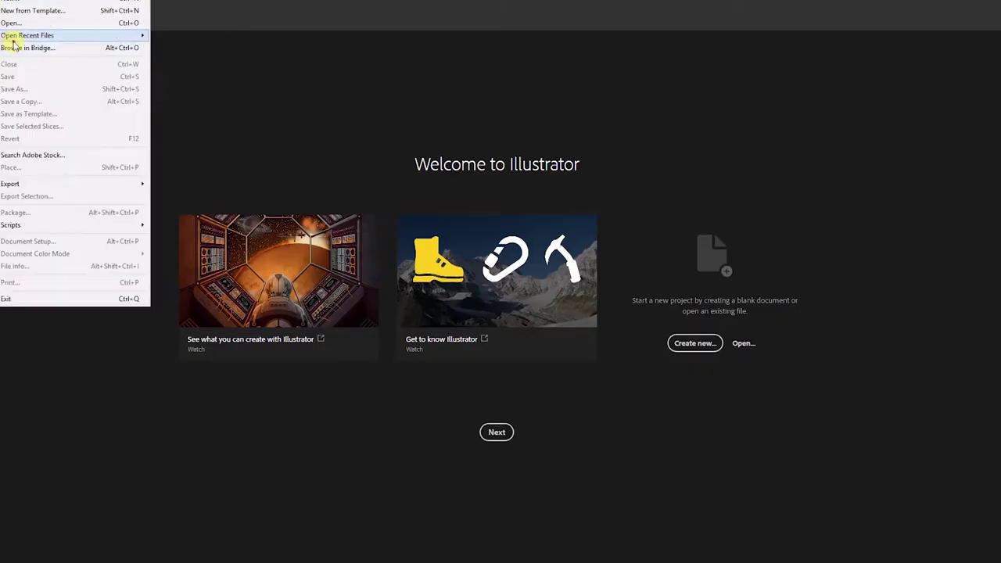
# Switch to Illustrator and open the recent file containing the Palmö Coffee label artboards
pyautogui.click(194, 35)
pyautogui.keyDown('alt'); pyautogui.scroll(-3, 630, 295); pyautogui.keyUp('alt')
pyautogui.moveTo(333, 278); pyautogui.dragTo(300, 301)
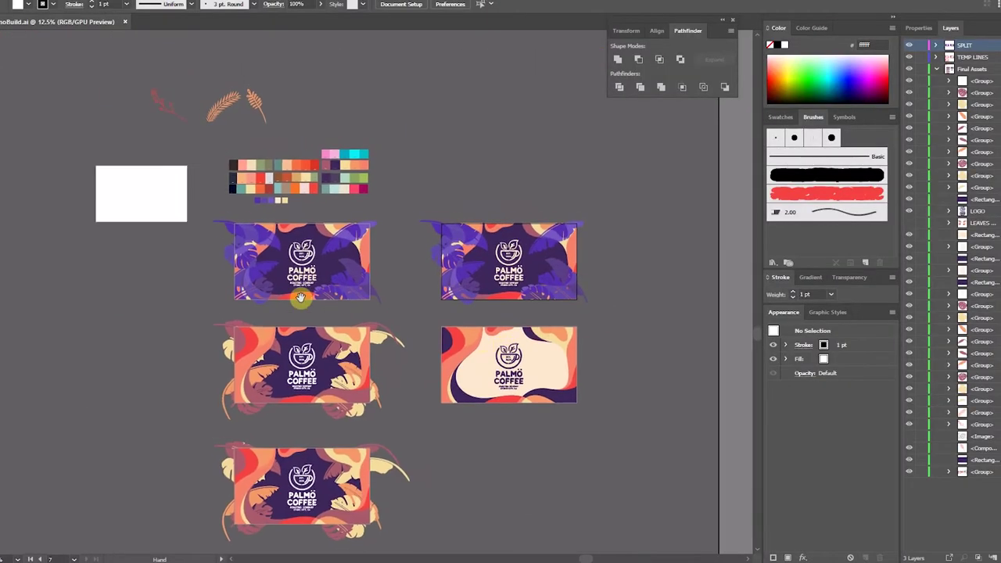
pyautogui.keyDown('alt'); pyautogui.scroll(2, 413, 376); pyautogui.keyUp('alt')
pyautogui.scroll(3, 414, 375)
# Add a cream text object reading BLACK DRIP in the Chlakh Regular font at 90 pt in the empty area above the artboards
pyautogui.press('t')
pyautogui.click(490, 4)
pyautogui.click(479, 47)
pyautogui.click(454, 235)
pyautogui.keyDown('alt'); pyautogui.scroll(2, 454, 235); pyautogui.keyUp('alt')
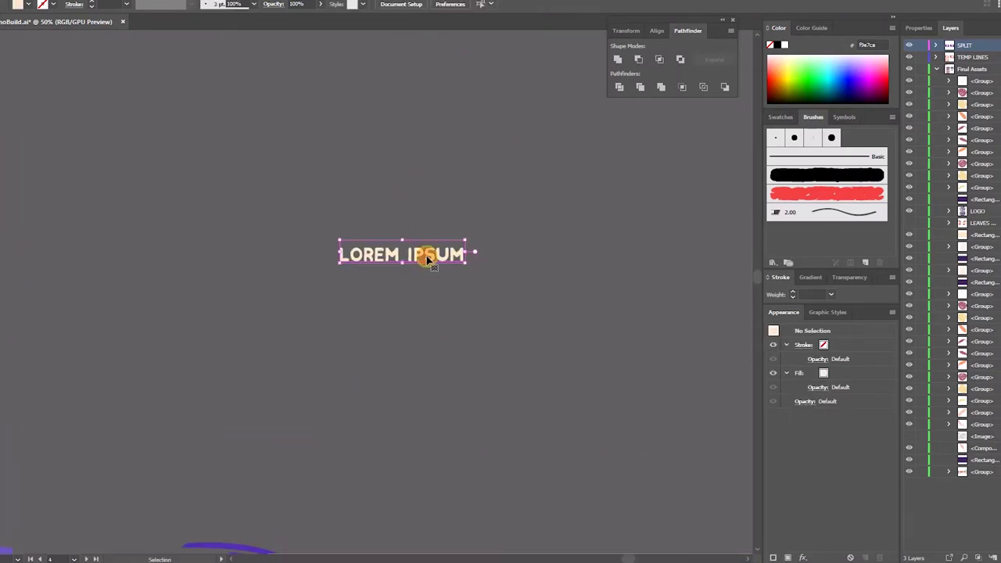
pyautogui.write('BLACK DRIP')
pyautogui.press('Escape')
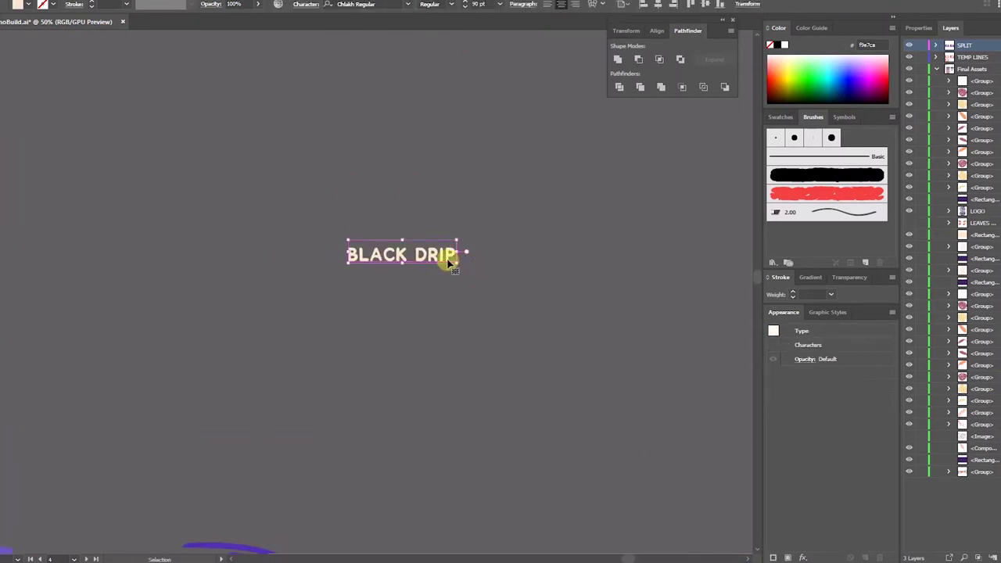
# Duplicate the BLACK DRIP text, keep the original off to the left, and retype a copy below the duplicate as VANILLE FRANCAISE
pyautogui.keyDown('alt'); pyautogui.moveTo(446, 259); pyautogui.dragTo(456, 118); pyautogui.keyUp('alt')
pyautogui.moveTo(438, 251); pyautogui.dragTo(274, 110)
pyautogui.keyDown('alt'); pyautogui.moveTo(454, 117); pyautogui.dragTo(454, 165); pyautogui.keyUp('alt')
pyautogui.doubleClick(453, 164)
pyautogui.hotkey('ctrl', 'a')
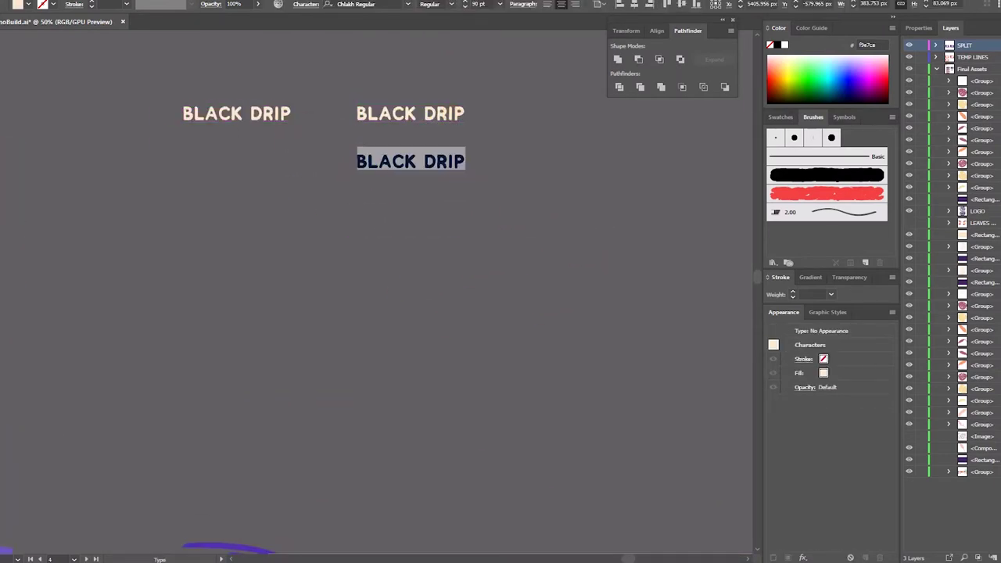
pyautogui.write('CULINARY SERVICES OF AMERICA')
pyautogui.hotkey('ctrl', 'a')
pyautogui.write('VANILLE FRANCAISE')
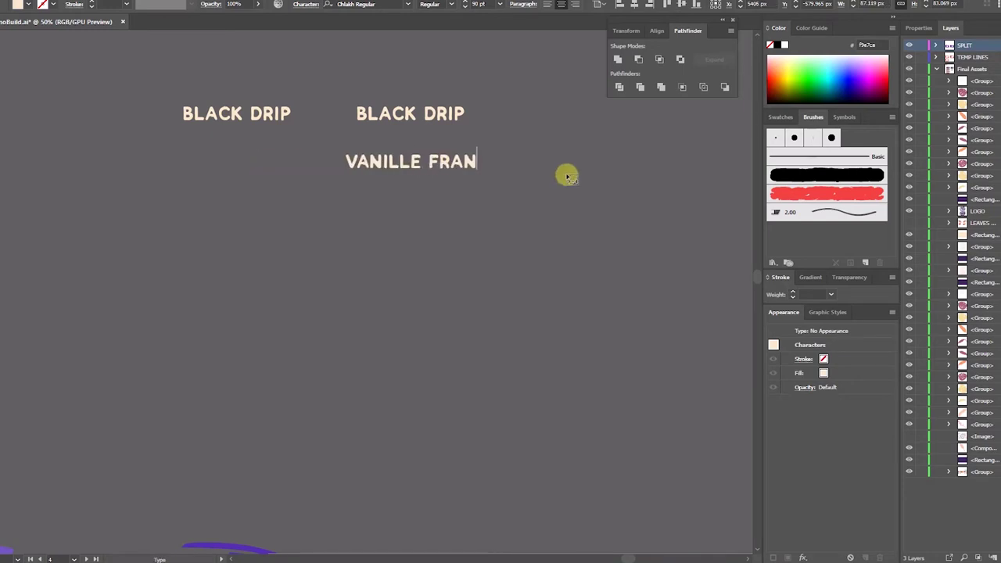
# Correct the second flavour name to VANILLE FRANÇAISE with the accented Ç
pyautogui.rightClick(456, 160)
pyautogui.click(458, 162)
pyautogui.click(205, 0)
pyautogui.moveTo(262, 507)
pyautogui.click(460, 459)
pyautogui.click(139, 268)
pyautogui.click(448, 162)
pyautogui.hotkey('ctrl', 'a')
pyautogui.write('VANILLE FRANÇAISE')
pyautogui.press('Escape')
pyautogui.click(248, 48)
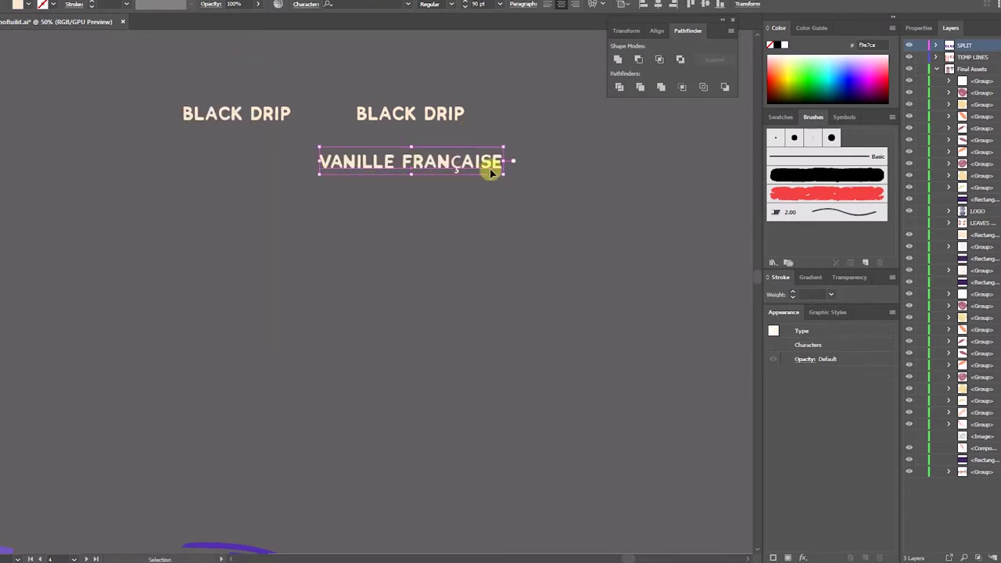
# Move the spare BLACK DRIP further left, and copy VANILLE FRANÇAISE straight down as a new text reading HAZELNUT
pyautogui.moveTo(264, 114); pyautogui.dragTo(249, 115)
pyautogui.keyDown('alt'); pyautogui.keyDown('shift'); pyautogui.moveTo(488, 161); pyautogui.dragTo(488, 223); pyautogui.keyUp('shift'); pyautogui.keyUp('alt')
pyautogui.doubleClick(487, 223)
pyautogui.hotkey('ctrl', 'a')
pyautogui.write('HAZELNUT')
pyautogui.press('Return')
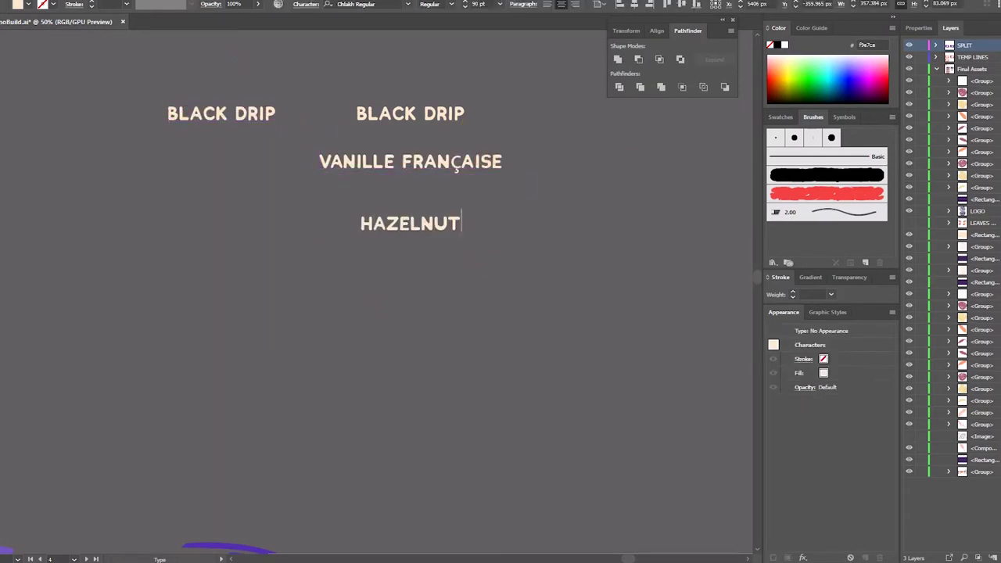
pyautogui.press('Escape')
# Copy the HAZELNUT text straight down and change the copy to MOCHA MINT
pyautogui.keyDown('alt'); pyautogui.keyDown('shift'); pyautogui.moveTo(431, 232); pyautogui.dragTo(431, 286); pyautogui.keyUp('shift'); pyautogui.keyUp('alt')
pyautogui.doubleClick(431, 285)
pyautogui.hotkey('ctrl', 'a')
pyautogui.write('MOCHA MINT')
pyautogui.press('Escape')
# Move the spare BLACK DRIP text further left and convert the four flavour names in the column to outlines
pyautogui.moveTo(229, 115); pyautogui.dragTo(188, 114)
pyautogui.click(255, 183)
pyautogui.click(415, 283)
pyautogui.keyDown('shift'); pyautogui.click(416, 162); pyautogui.keyUp('shift')
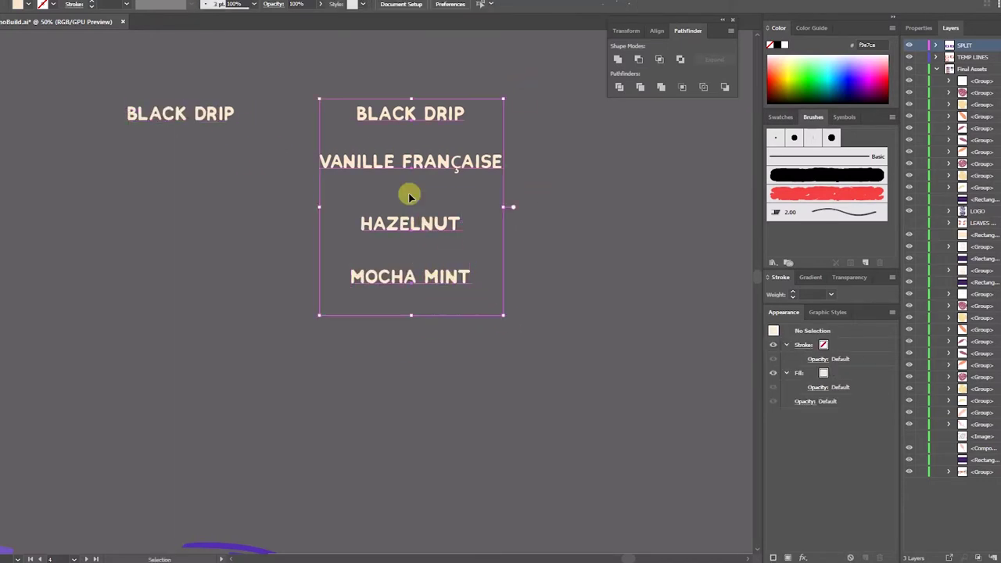
pyautogui.rightClick(413, 165)
pyautogui.click(435, 282)
# Draw a rectangular frame around MOCHA MINT with the rough red art brush and a 0.05 pt stroke weight
pyautogui.press('m')
pyautogui.moveTo(336, 261); pyautogui.dragTo(487, 291)
pyautogui.click(825, 195)
pyautogui.click(92, 7)
pyautogui.click(92, 3)
pyautogui.write('0.05')
pyautogui.press('Return')
pyautogui.moveTo(115, 5); pyautogui.dragTo(86, 4)
# Refine the MOCHA MINT frame with a stroke weight of 0.07 pt
pyautogui.press('a')
pyautogui.click(522, 332)
pyautogui.hotkey('ctrl', '=')
pyautogui.click(516, 395)
pyautogui.write('0.07')
pyautogui.click(143, 95)
pyautogui.moveTo(472, 443)
pyautogui.mouseDown()
pyautogui.moveTo(478, 287)
pyautogui.moveTo(472, 352)
pyautogui.mouseUp()
# Copy the frame to the left of the flavour names as a spare, and apply the rough art brush to the working frame
pyautogui.press('v')
pyautogui.keyDown('alt'); pyautogui.moveTo(516, 305); pyautogui.dragTo(271, 306); pyautogui.keyUp('alt')
pyautogui.click(284, 216)
pyautogui.click(440, 282)
pyautogui.click(824, 179)
pyautogui.click(800, 194)
# Place a frame over VANILLE FRANÇAISE and widen both of its sides to enclose the whole name
pyautogui.click(568, 258)
pyautogui.moveTo(516, 301)
pyautogui.mouseDown()
pyautogui.moveTo(548, 282)
pyautogui.moveTo(568, 380)
pyautogui.moveTo(571, 224)
pyautogui.mouseUp()
pyautogui.press('a')
pyautogui.moveTo(366, 209); pyautogui.dragTo(338, 209)
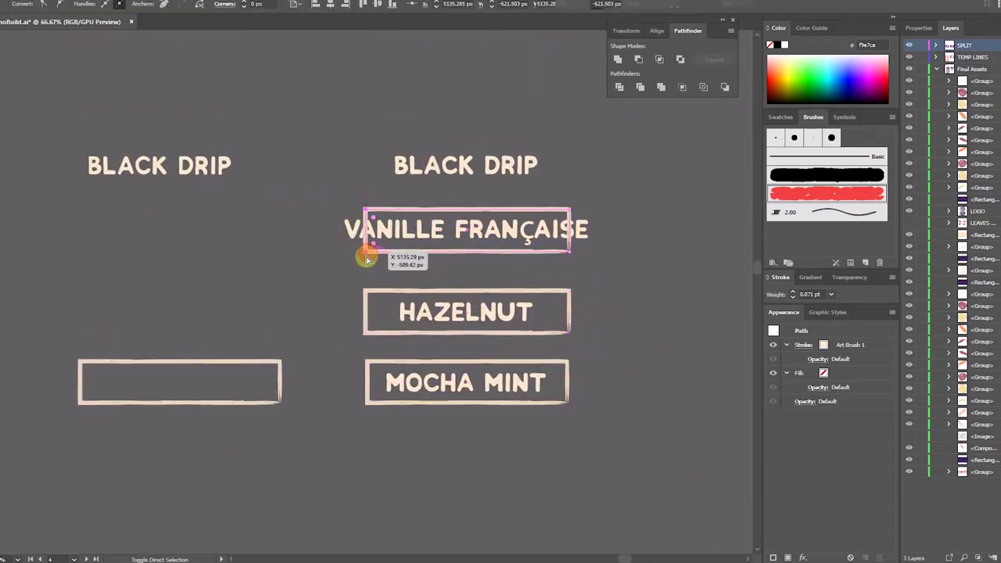
pyautogui.moveTo(365, 252); pyautogui.dragTo(334, 252)
pyautogui.keyDown('shift'); pyautogui.moveTo(570, 252); pyautogui.dragTo(601, 252); pyautogui.keyUp('shift')
# Place a frame copy around the column's BLACK DRIP and extend the left side of the VANILLE FRANÇAISE frame slightly
pyautogui.click(619, 293)
pyautogui.moveTo(545, 291)
pyautogui.keyDown('alt'); pyautogui.mouseDown()
pyautogui.moveTo(545, 146)
pyautogui.moveTo(560, 298)
pyautogui.mouseUp(); pyautogui.keyUp('alt')
pyautogui.click(622, 351)
pyautogui.press('a')
pyautogui.moveTo(339, 230); pyautogui.dragTo(332, 230)
pyautogui.moveTo(340, 272); pyautogui.dragTo(331, 272)
# Centre the BLACK DRIP lettering and its frame on each other horizontally and vertically
pyautogui.click(587, 301)
pyautogui.press('v')
pyautogui.moveTo(598, 150); pyautogui.dragTo(476, 181)
pyautogui.click(442, 4)
pyautogui.click(493, 4)
# Centre VANILLE FRANÇAISE within its frame and nudge the lettering down slightly
pyautogui.moveTo(618, 217); pyautogui.dragTo(539, 252)
pyautogui.click(442, 5)
pyautogui.click(493, 5)
pyautogui.click(511, 254)
pyautogui.press('Down')
pyautogui.press('Down')
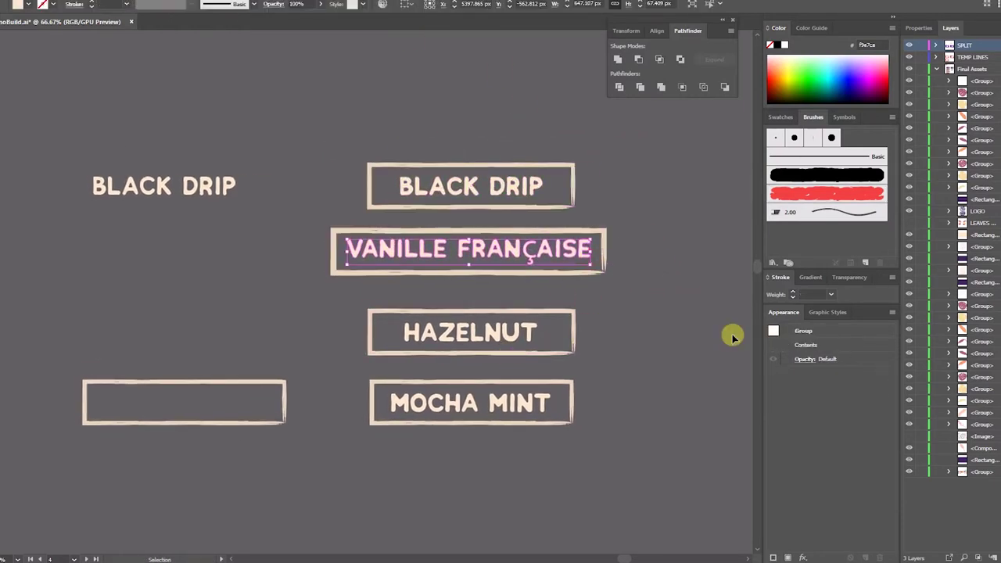
# Select the frames around BLACK DRIP, VANILLE FRANÇAISE, HAZELNUT and MOCHA MINT together
pyautogui.click(744, 341)
pyautogui.click(601, 246)
pyautogui.click(563, 206)
pyautogui.keyDown('shift'); pyautogui.click(580, 233); pyautogui.keyUp('shift')
pyautogui.keyDown('shift'); pyautogui.click(539, 312); pyautogui.keyUp('shift')
pyautogui.keyDown('shift'); pyautogui.click(501, 383); pyautogui.keyUp('shift')
pyautogui.click(113, 4)
# Switch to Photoshop and add a Hue/Saturation adjustment layer clipped to COVER copy 2 in the BLACK DRIP group, with Hue at -30
pyautogui.click(98, 300)
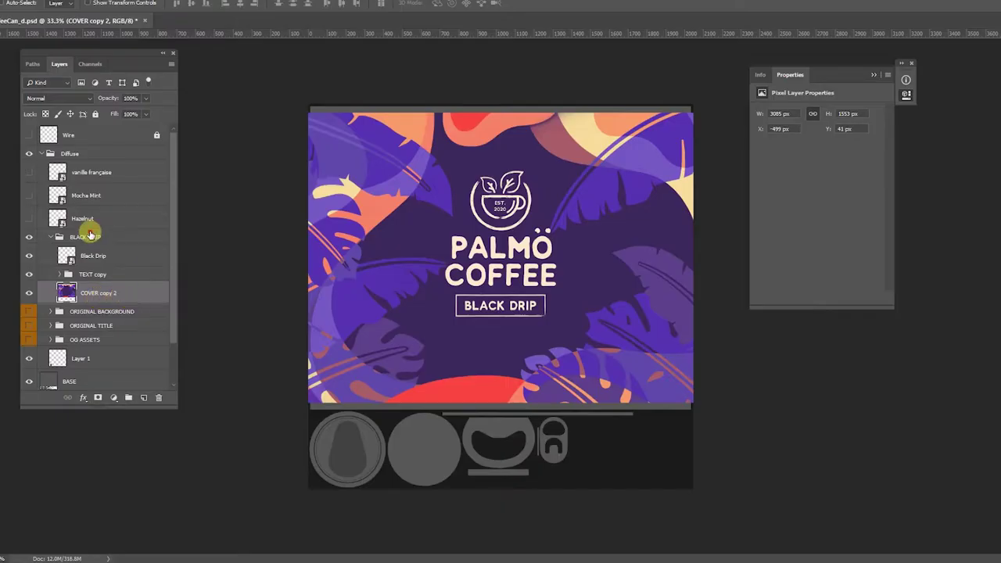
pyautogui.click(85, 235)
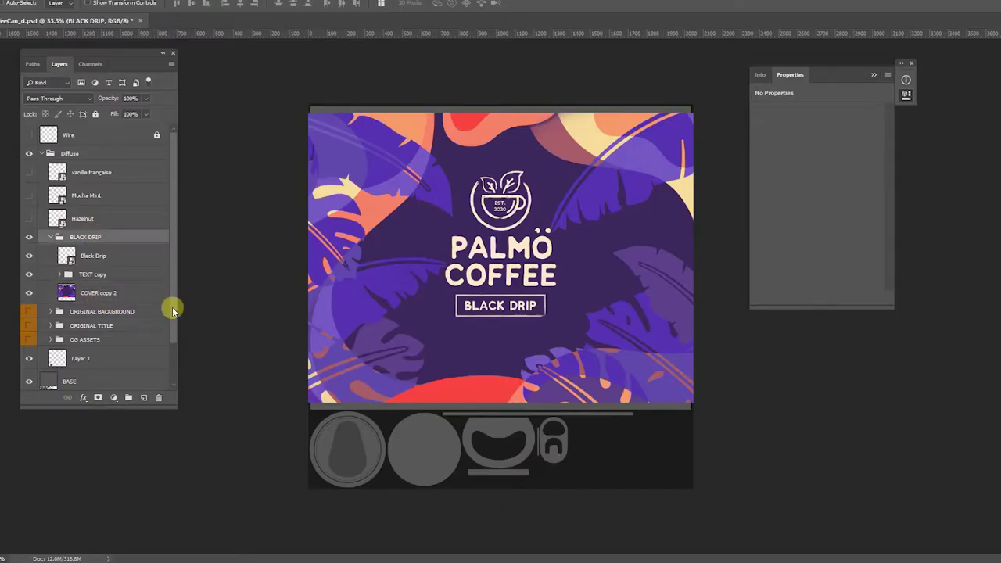
pyautogui.click(108, 296)
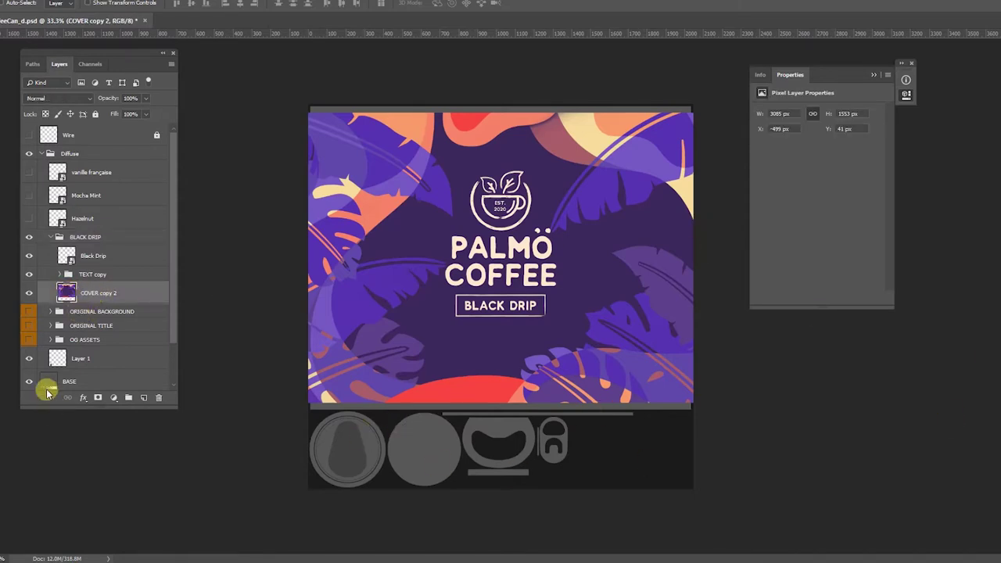
pyautogui.click(114, 399)
pyautogui.keyDown('alt'); pyautogui.click(181, 286); pyautogui.keyUp('alt')
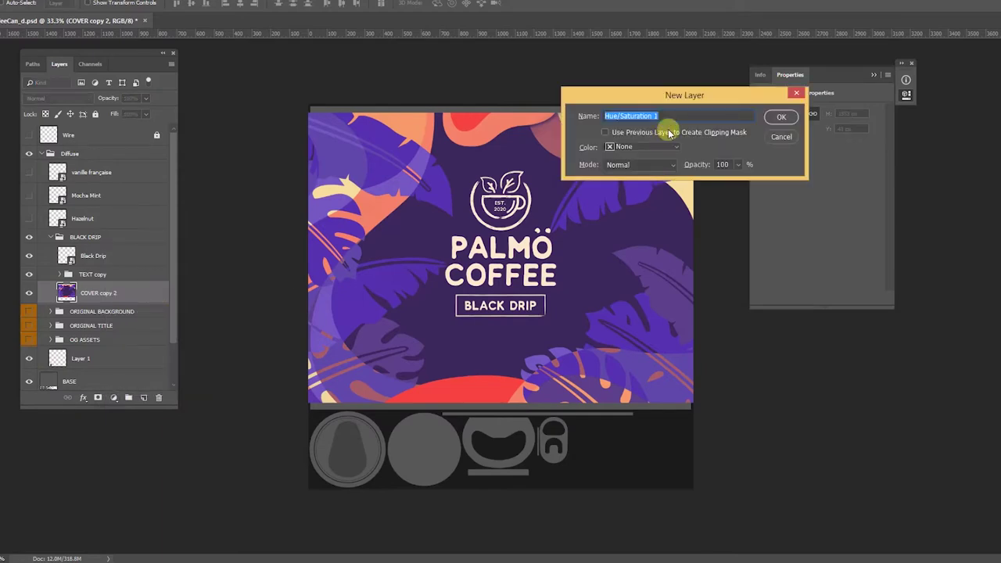
pyautogui.click(620, 132)
pyautogui.click(782, 118)
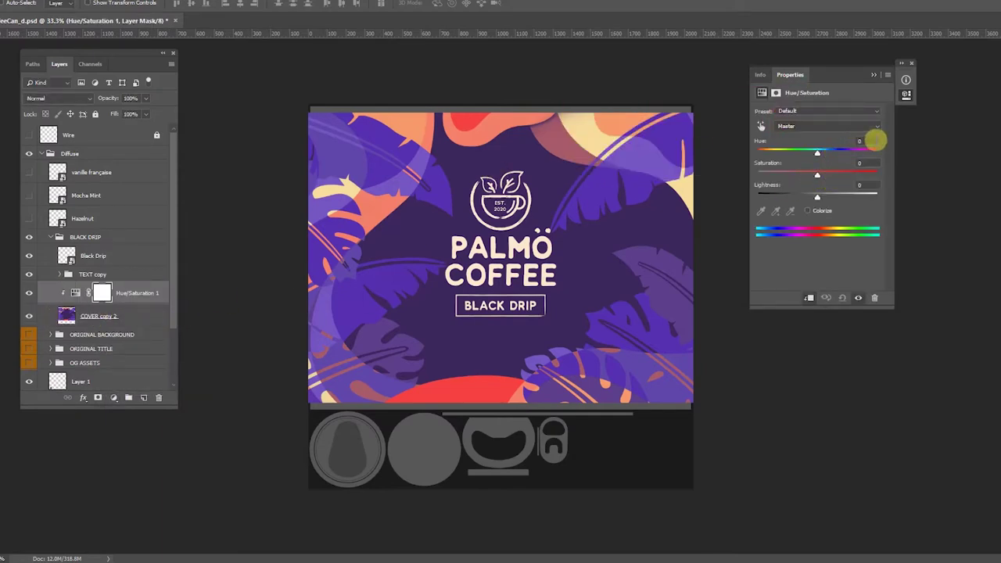
pyautogui.moveTo(793, 149); pyautogui.dragTo(794, 149)
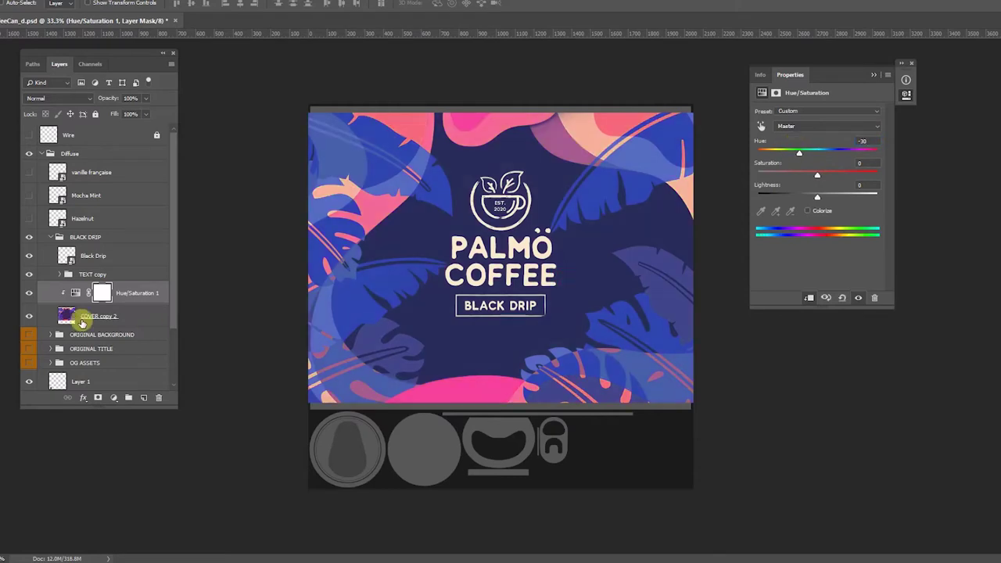
# Add a Brightness/Contrast adjustment layer clipped to COVER copy 2, with Brightness at -27 and Contrast at 99
pyautogui.click(78, 323)
pyautogui.click(115, 398)
pyautogui.keyDown('alt'); pyautogui.click(130, 230); pyautogui.keyUp('alt')
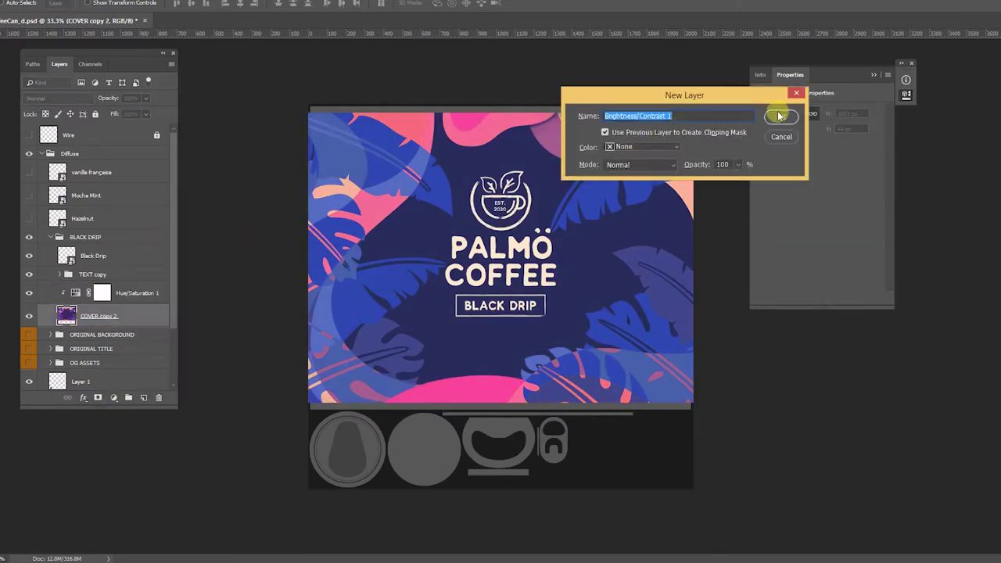
pyautogui.click(780, 116)
pyautogui.moveTo(811, 139)
pyautogui.mouseDown()
pyautogui.moveTo(795, 140)
pyautogui.moveTo(829, 164)
pyautogui.moveTo(864, 169)
pyautogui.moveTo(809, 139)
pyautogui.moveTo(811, 146)
pyautogui.mouseUp()
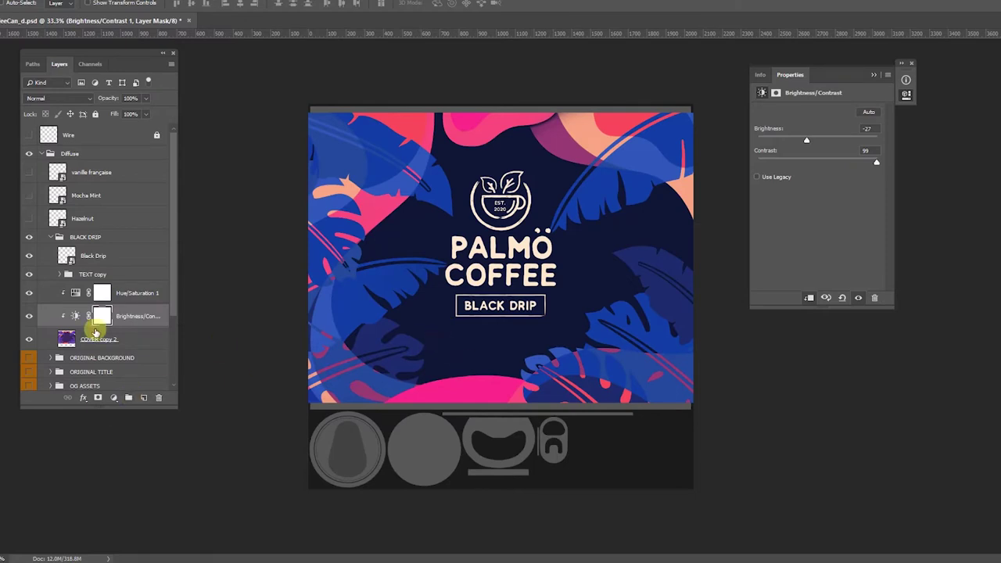
# Add a Levels adjustment clipped to COVER copy 2 in the BLACK DRIP group, setting the black input to 3 and lowering the white input
pyautogui.click(71, 338)
pyautogui.click(114, 397)
pyautogui.keyDown('alt'); pyautogui.click(140, 245); pyautogui.keyUp('alt')
pyautogui.click(782, 119)
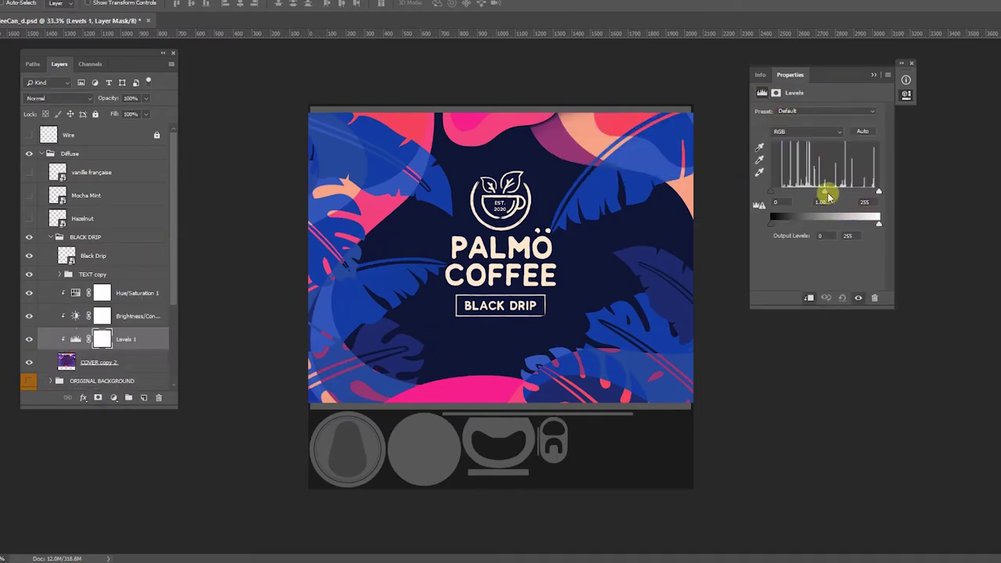
pyautogui.moveTo(828, 196); pyautogui.dragTo(868, 193)
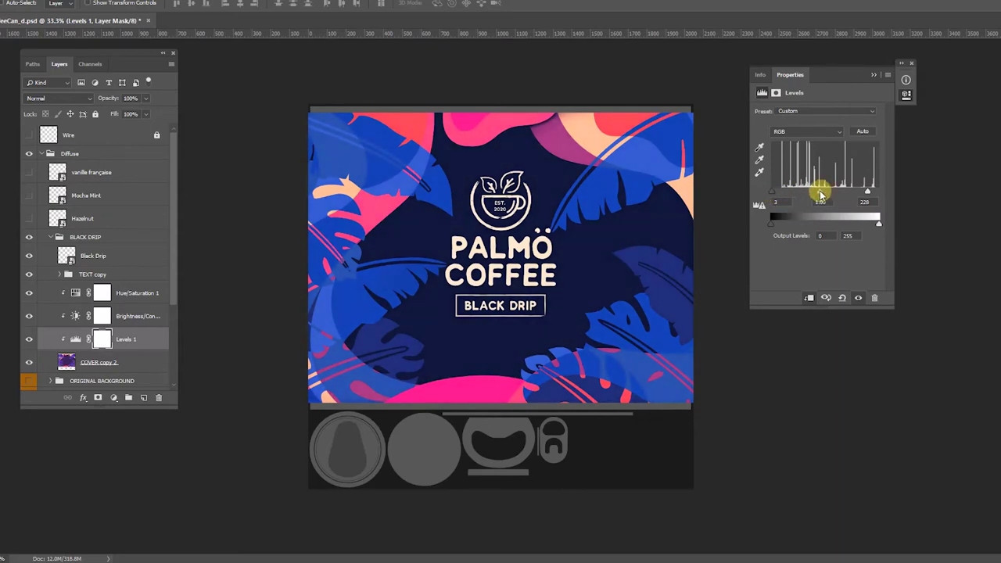
pyautogui.click(48, 239)
pyautogui.click(50, 237)
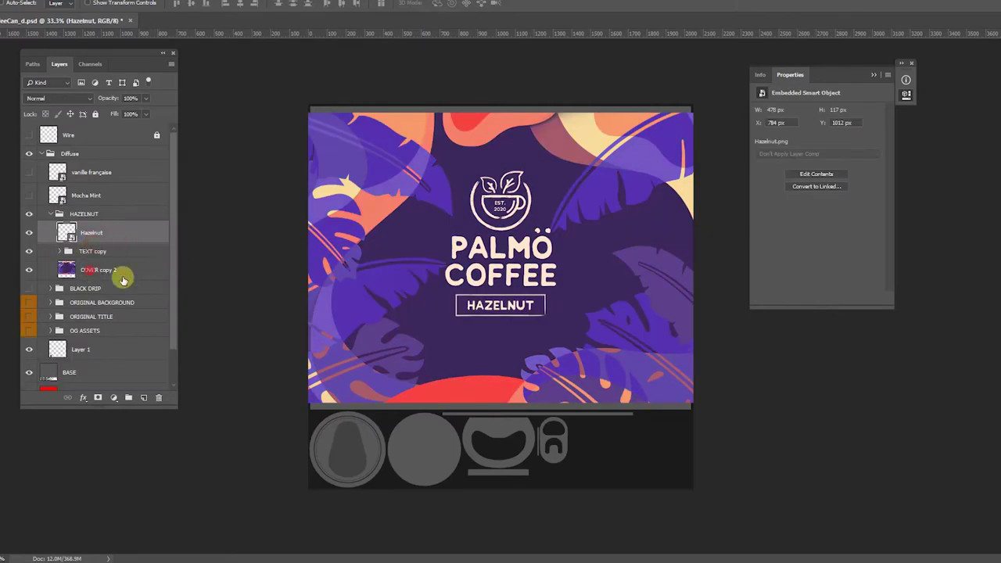
# Add a Color Balance adjustment clipped to COVER copy 2 in the HAZELNUT group, with Cyan/Red -26, Magenta/Green -32 and Yellow/Blue +14
pyautogui.click(123, 279)
pyautogui.click(113, 398)
pyautogui.click(167, 288)
pyautogui.write('-26')
pyautogui.press('Tab')
pyautogui.write('-32')
# Invert the colours of COVER copy 2 in the HAZELNUT group
pyautogui.click(110, 300)
pyautogui.hotkey('ctrl', 'i')
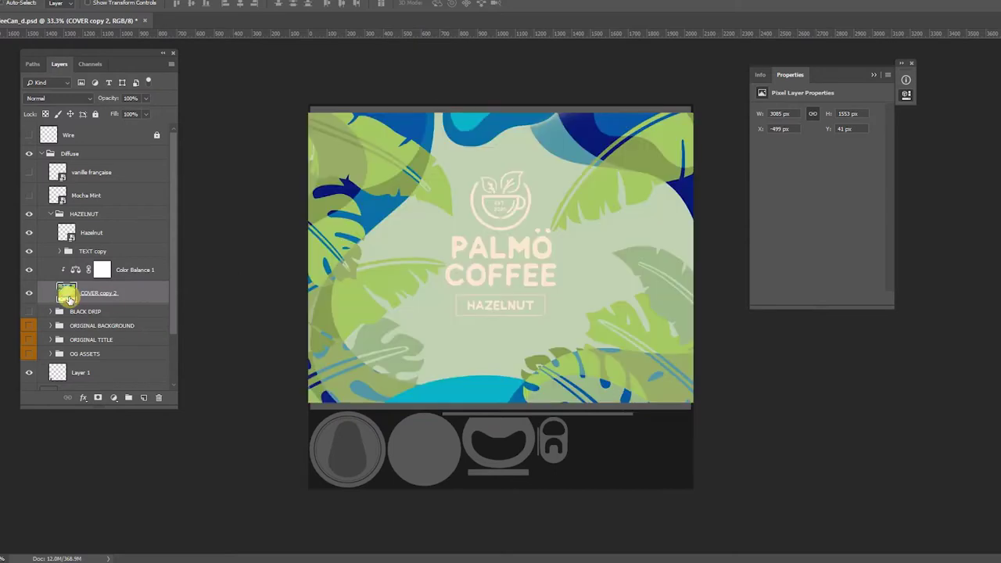
pyautogui.hotkey('alt', ']')
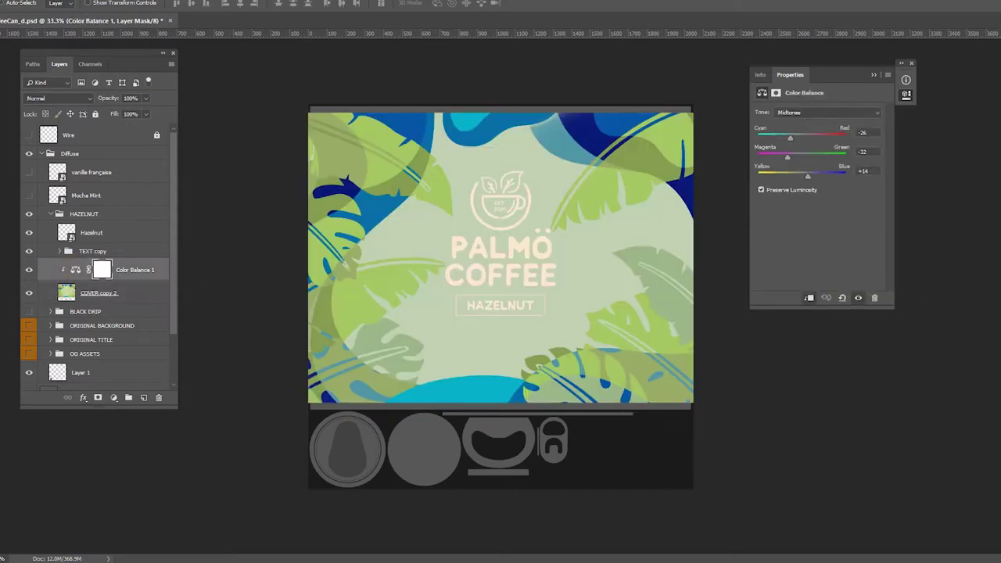
# Add a clipped Hue/Saturation adjustment with Hue -113, Saturation 25 and Lightness -2, and place it above Color Balance 1
pyautogui.hotkey('alt', '[')
pyautogui.click(115, 397)
pyautogui.click(157, 288)
pyautogui.write('-113')
pyautogui.press('Tab')
pyautogui.write('25')
pyautogui.press('Tab')
pyautogui.write('-2')
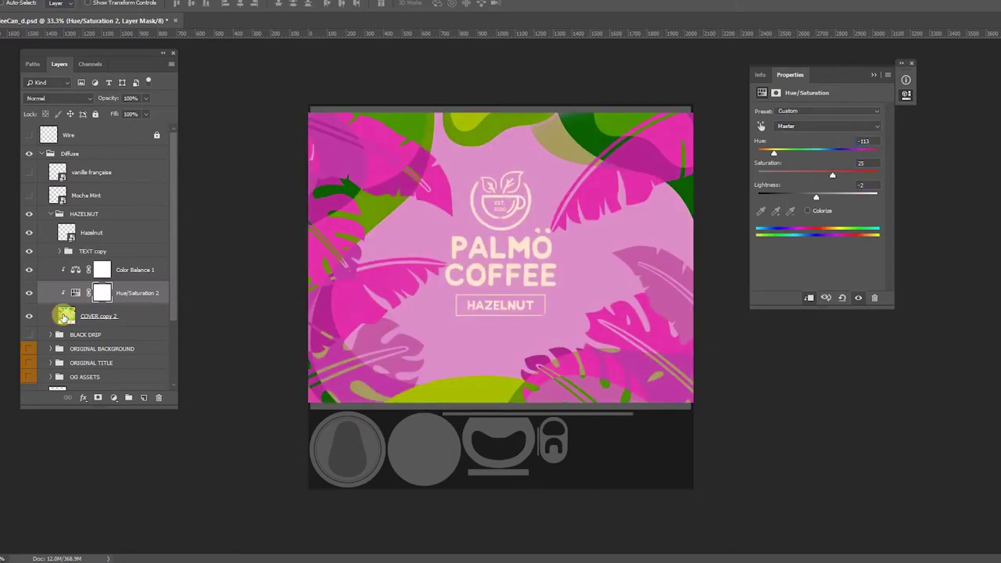
pyautogui.moveTo(117, 292); pyautogui.dragTo(129, 264)
# Add a Photo Filter adjustment directly above the HAZELNUT group's COVER copy 2, using Warming Filter (85) at 25% density
pyautogui.click(67, 316)
pyautogui.click(114, 397)
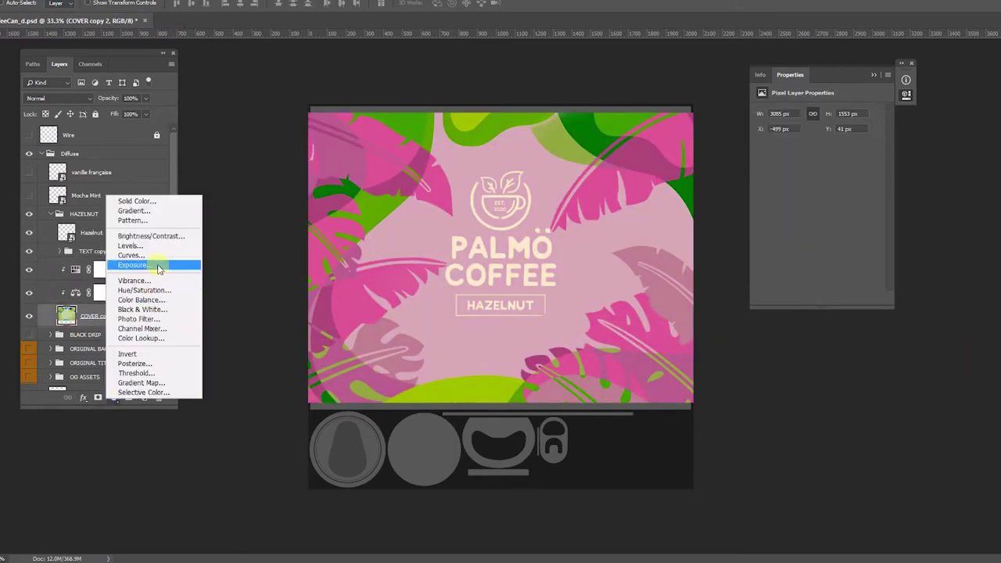
pyautogui.click(144, 319)
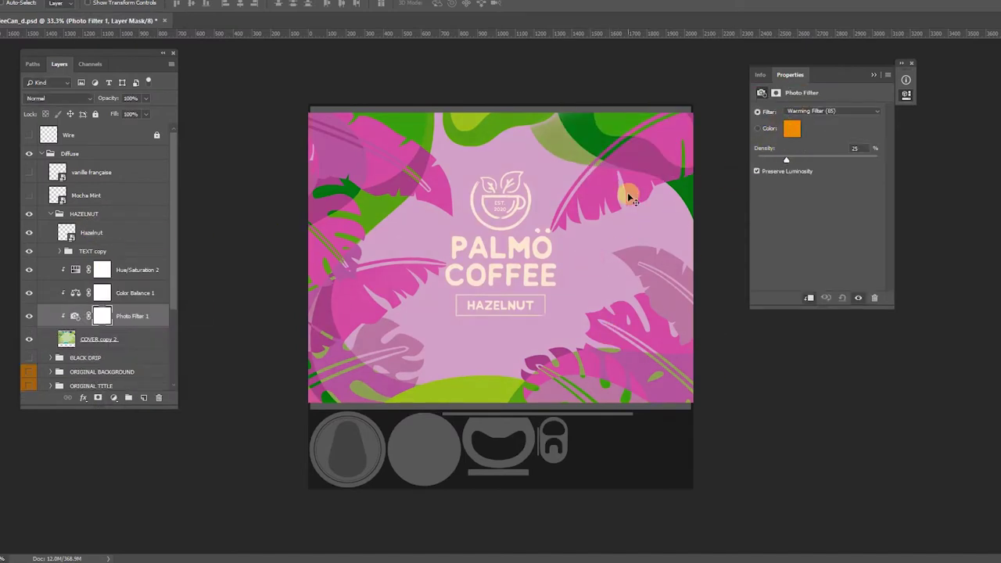
# Nudge the HAZELNUT group's logo text and flavour name down slightly, and select the TEXT copy group inside BLACK DRIP
pyautogui.click(109, 251)
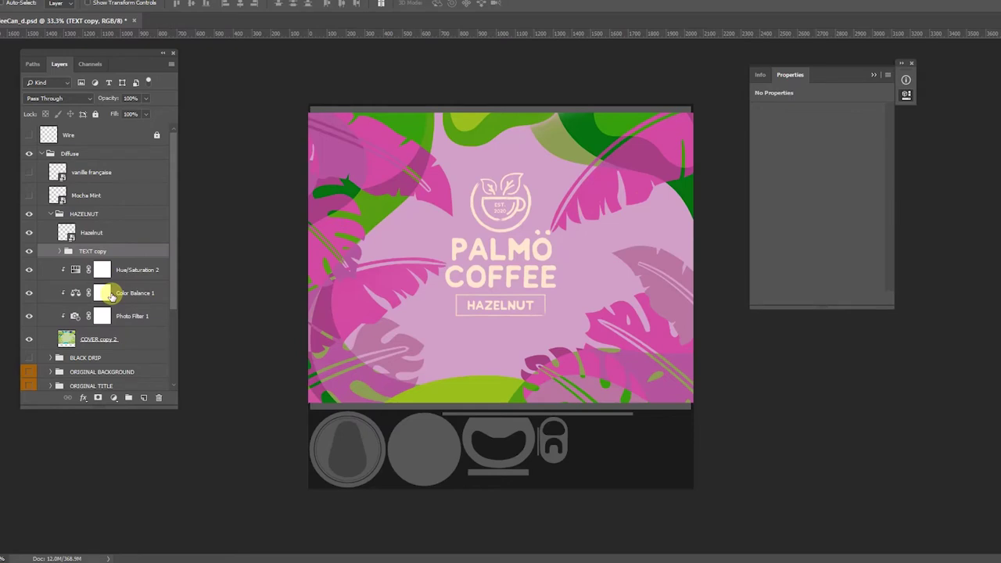
pyautogui.click(109, 235)
pyautogui.click(50, 215)
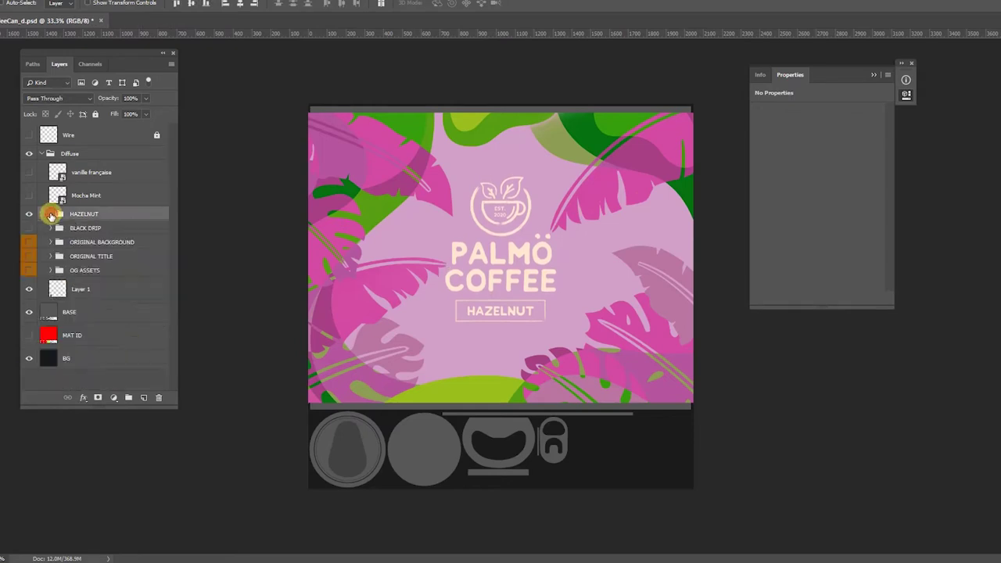
pyautogui.click(50, 229)
pyautogui.click(91, 266)
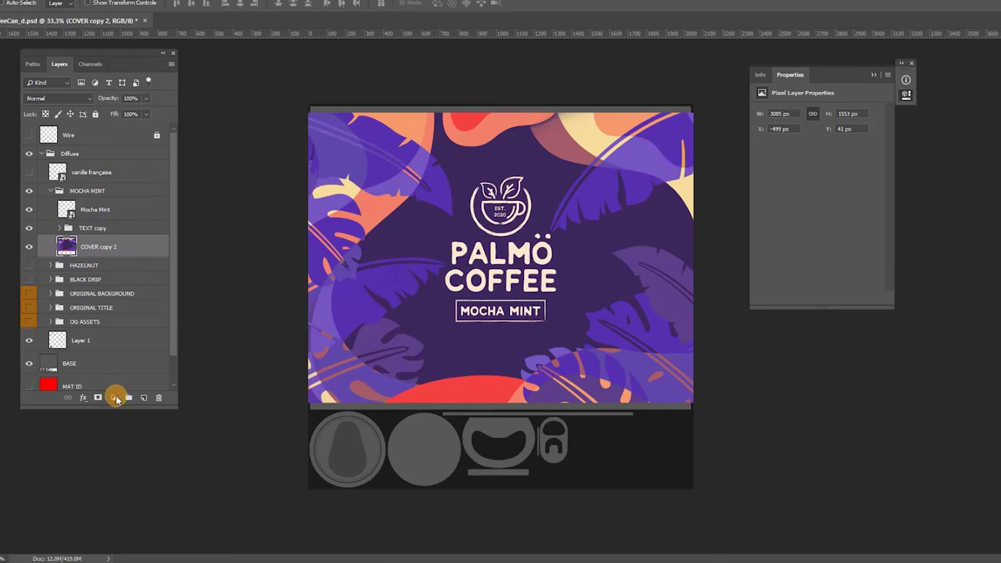
# Add a Hue/Saturation adjustment clipped to COVER copy 2 in the MOCHA MINT group, with Hue 124, Saturation 25 and Lightness -2
pyautogui.click(116, 398)
pyautogui.keyDown('alt'); pyautogui.click(140, 288); pyautogui.keyUp('alt')
pyautogui.click(775, 115)
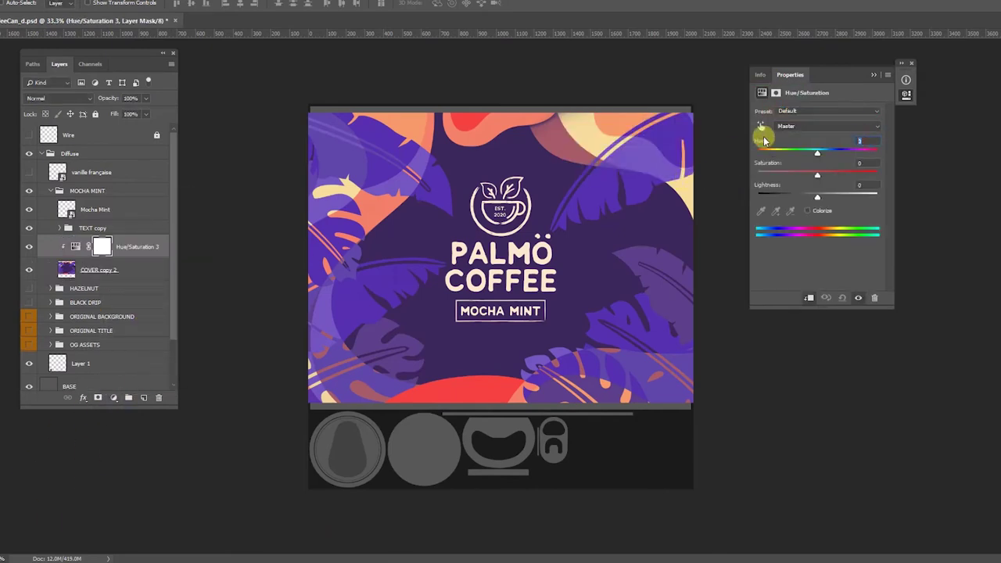
pyautogui.write('124')
pyautogui.press('Tab')
pyautogui.write('25')
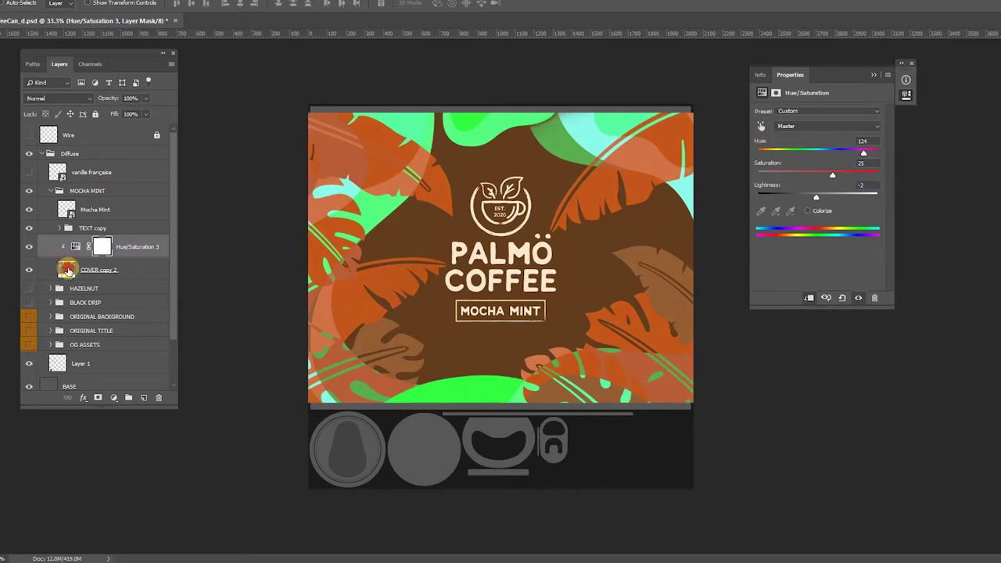
# Add a Color Balance adjustment directly above the MOCHA MINT group's COVER copy 2, with Cyan/Red -15, Magenta/Green 23 and Yellow/Blue -6
pyautogui.click(67, 270)
pyautogui.click(113, 398)
pyautogui.keyDown('alt'); pyautogui.click(141, 301); pyautogui.keyUp('alt')
pyautogui.click(780, 116)
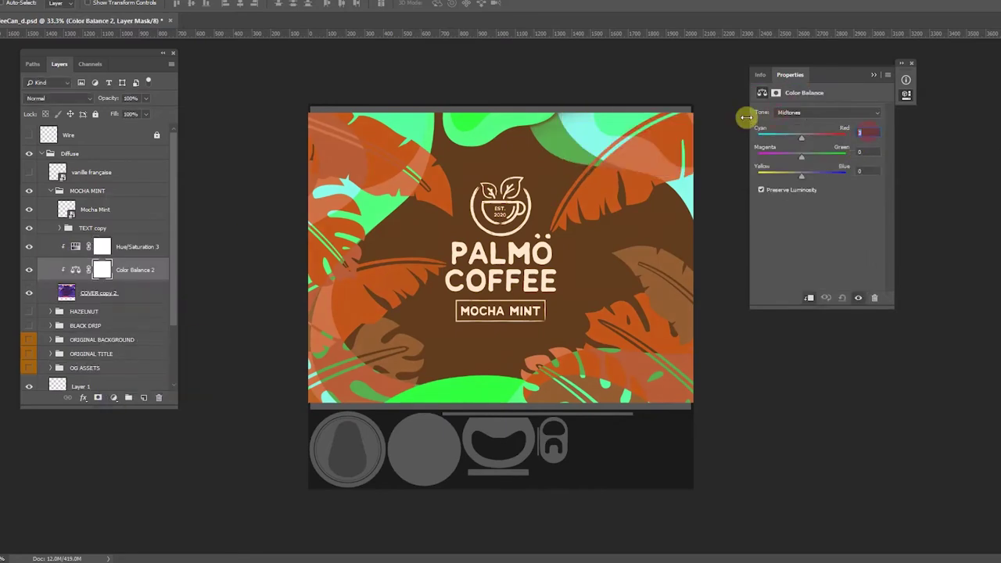
pyautogui.write('23')
pyautogui.press('Tab')
pyautogui.write('-')
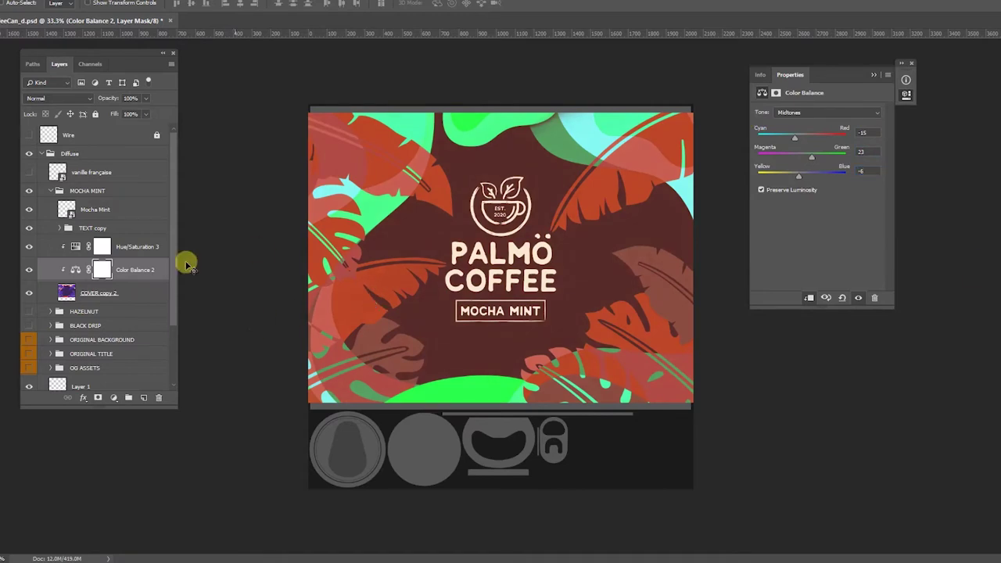
# Duplicate the MOCHA MINT group as vanille française, with the vanille française lettering replacing Mocha Mint inside it
pyautogui.click(118, 230)
pyautogui.click(48, 190)
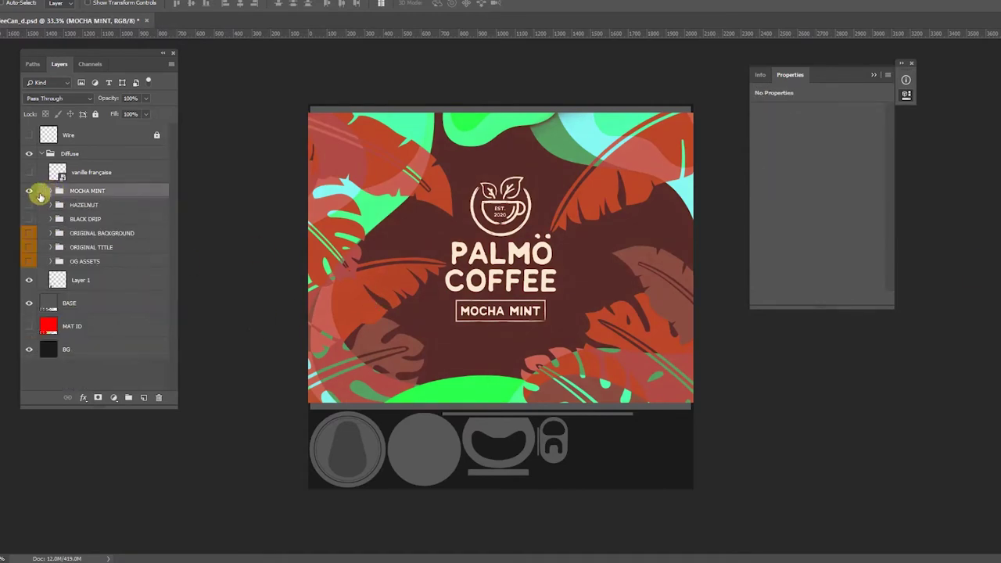
pyautogui.hotkey('ctrl', 'j')
pyautogui.click(107, 174)
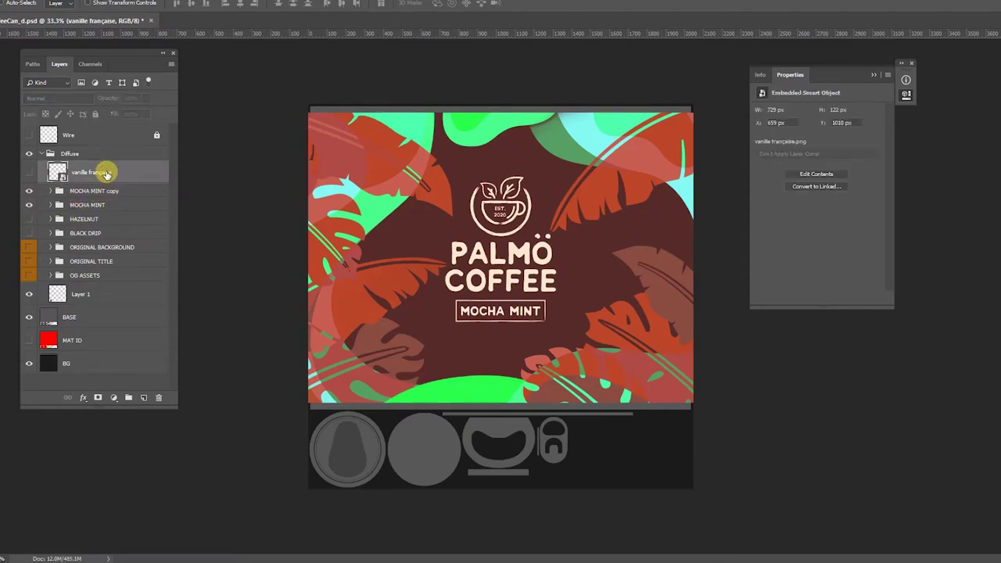
pyautogui.moveTo(116, 181); pyautogui.dragTo(94, 190)
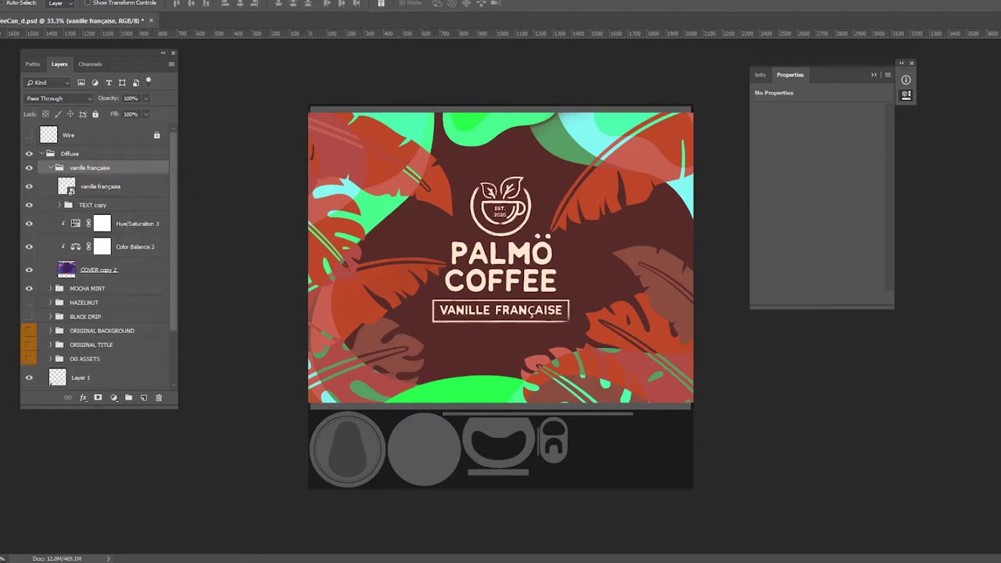
# Invert COVER copy 2 in the vanille française group and set its Hue/Saturation adjustment to Hue 136 and Saturation 26
pyautogui.click(74, 226)
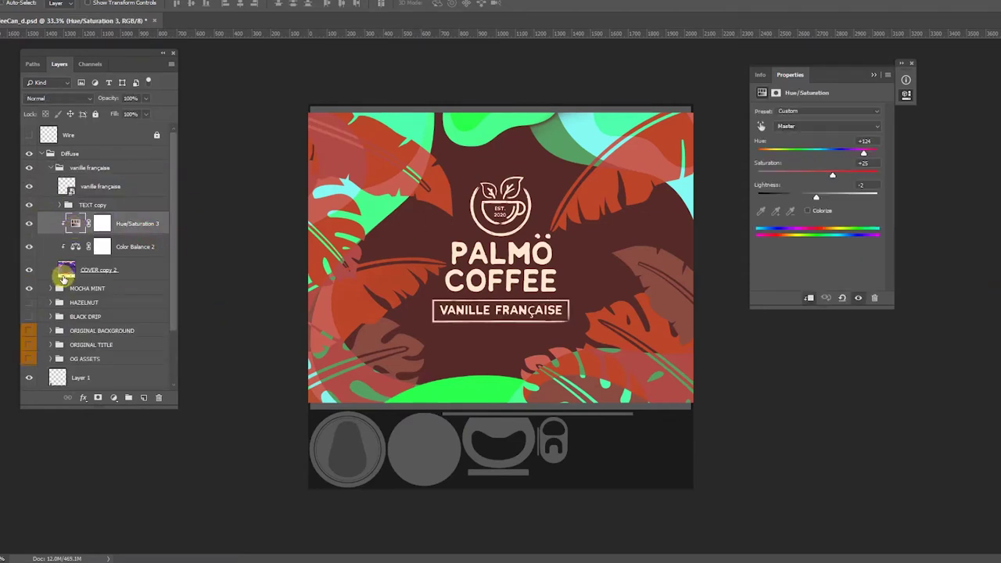
pyautogui.click(64, 274)
pyautogui.click(79, 228)
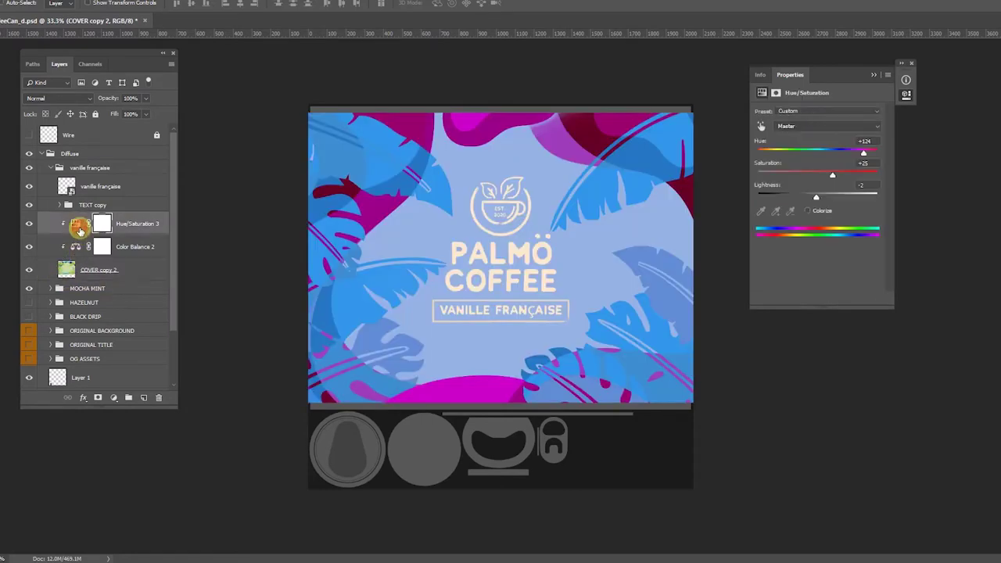
pyautogui.moveTo(759, 138); pyautogui.dragTo(765, 138)
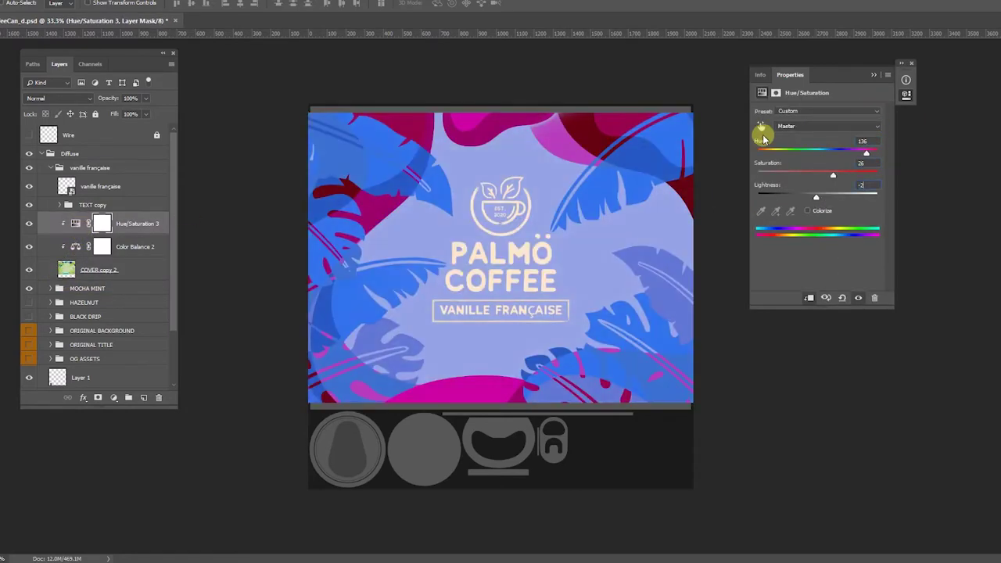
# Set the vanille française group's Color Balance to Cyan/Red 28, Magenta/Green 33 and Yellow/Blue -86
pyautogui.click(98, 247)
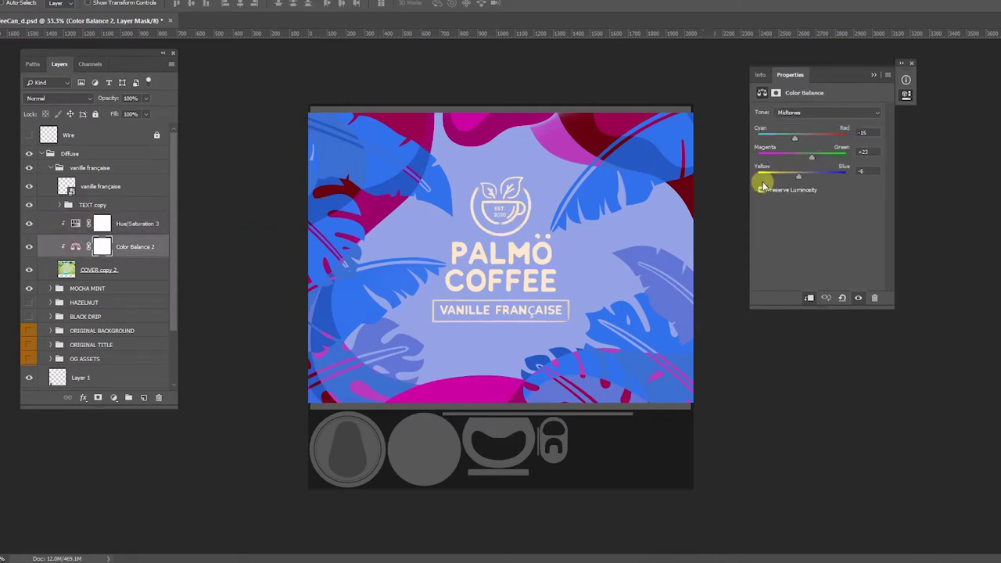
pyautogui.write('28')
pyautogui.press('Tab')
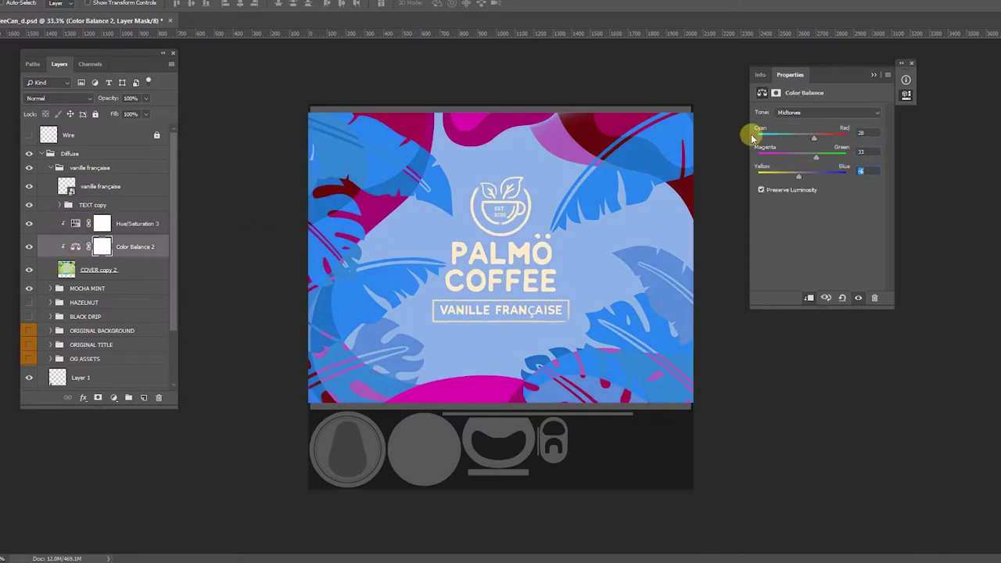
pyautogui.write('-86')
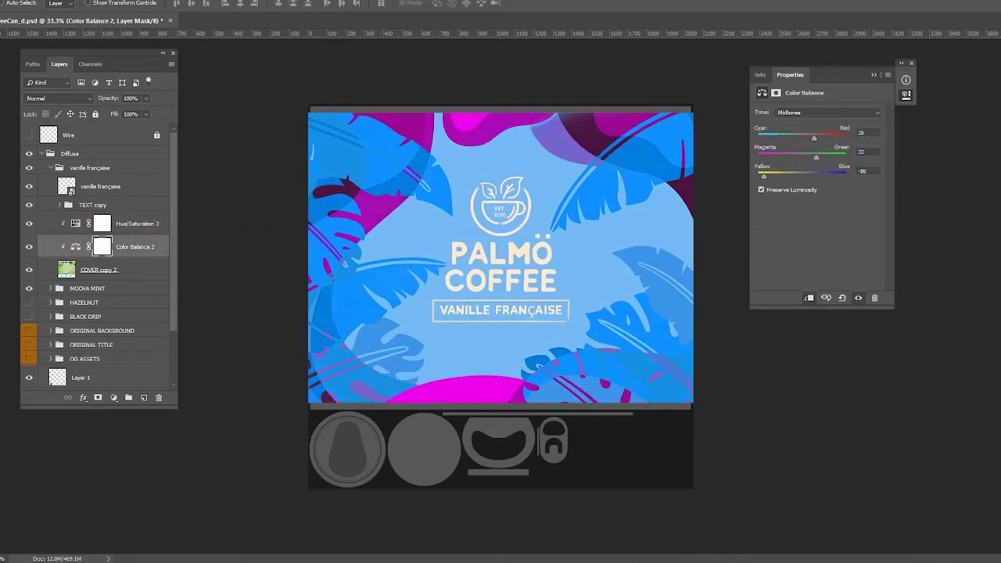
# Add a clipped Photo Filter adjustment above Hue/Saturation 3 in the vanille française group and choose another filter preset
pyautogui.click(72, 221)
pyautogui.click(115, 397)
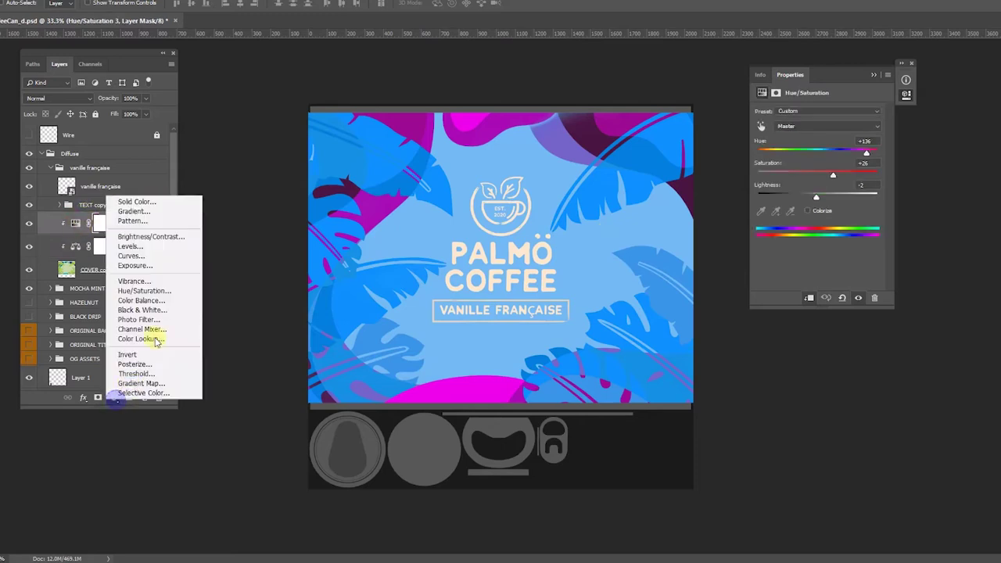
pyautogui.keyDown('alt'); pyautogui.click(154, 318); pyautogui.keyUp('alt')
pyautogui.click(780, 117)
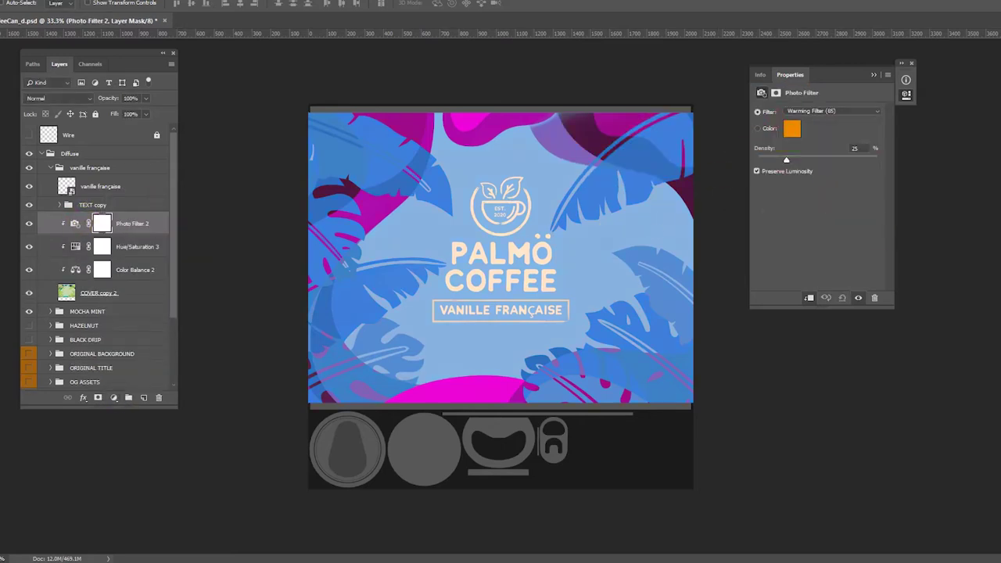
pyautogui.click(834, 110)
pyautogui.click(817, 283)
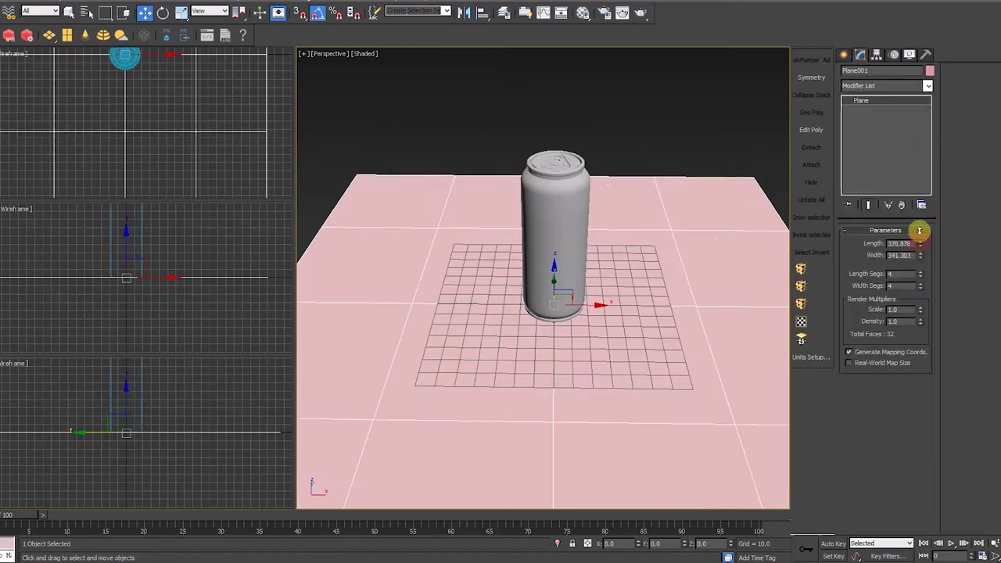
# Switch to 3ds Max, enlarge the ground plane's length and width around the can, and reposition the plane
pyautogui.scroll(-3, 539, 263)
pyautogui.moveTo(539, 264); pyautogui.dragTo(649, 274, button='middle')
pyautogui.scroll(-3, 571, 286)
pyautogui.moveTo(920, 256); pyautogui.dragTo(919, 219)
pyautogui.keyDown('alt'); pyautogui.moveTo(649, 266); pyautogui.dragTo(581, 280, button='middle'); pyautogui.keyUp('alt')
pyautogui.moveTo(921, 243); pyautogui.dragTo(920, 223)
pyautogui.moveTo(921, 256); pyautogui.dragTo(918, 239)
pyautogui.moveTo(550, 227); pyautogui.dragTo(496, 193)
pyautogui.moveTo(661, 206); pyautogui.dragTo(704, 255, button='middle')
# Add an Edit Poly modifier to the plane and raise the vertex rows behind the can to form a back wall
pyautogui.click(811, 130)
pyautogui.click(857, 243)
pyautogui.keyDown('alt'); pyautogui.moveTo(540, 368); pyautogui.dragTo(384, 284, button='middle'); pyautogui.keyUp('alt')
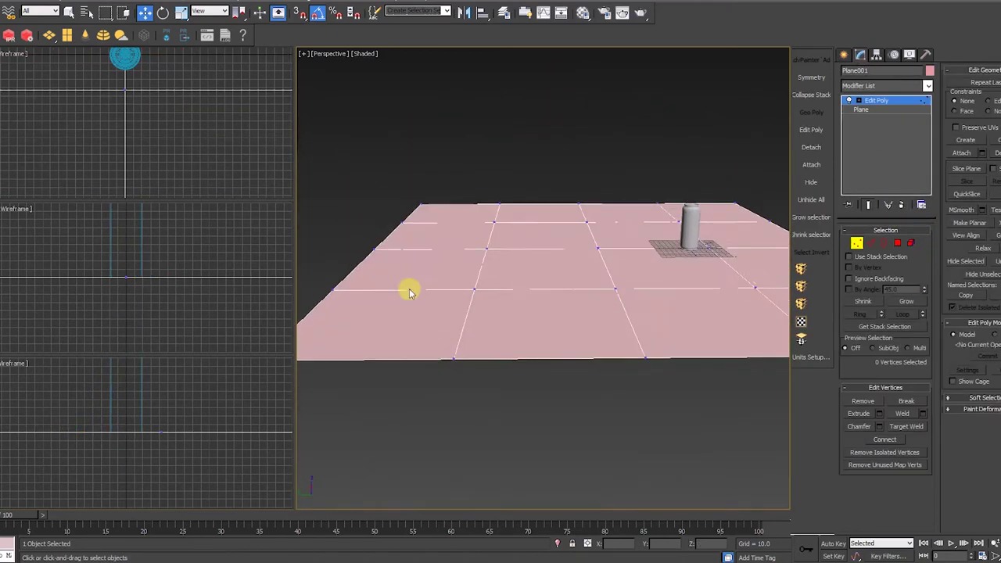
pyautogui.scroll(-3, 438, 274)
pyautogui.moveTo(482, 192); pyautogui.dragTo(571, 339)
pyautogui.moveTo(517, 262); pyautogui.dragTo(554, 263)
pyautogui.moveTo(283, 188); pyautogui.dragTo(488, 339)
pyautogui.moveTo(419, 235); pyautogui.dragTo(417, 191)
# Move the plane's end row of vertices forward over the can to form an overhanging ceiling
pyautogui.keyDown('alt'); pyautogui.moveTo(493, 211); pyautogui.dragTo(498, 234, button='middle'); pyautogui.keyUp('alt')
pyautogui.moveTo(326, 149); pyautogui.dragTo(395, 255)
pyautogui.moveTo(311, 140); pyautogui.dragTo(407, 273)
pyautogui.moveTo(362, 186); pyautogui.dragTo(554, 153)
pyautogui.keyDown('alt'); pyautogui.moveTo(614, 335); pyautogui.dragTo(531, 330, button='middle'); pyautogui.keyUp('alt')
pyautogui.scroll(-5, 131, 420)
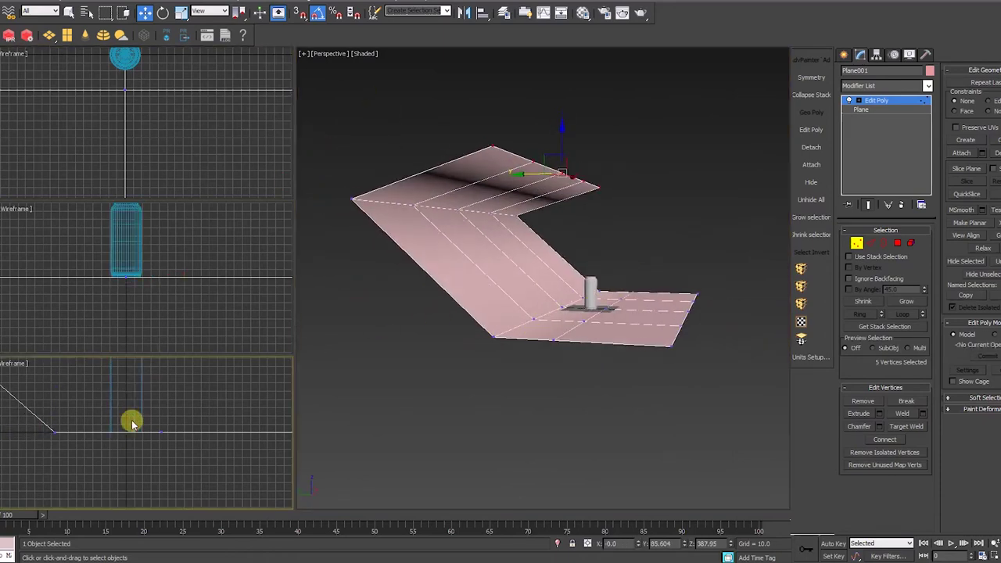
# Adjust the backdrop's corner vertices in the side view so the back wall stands nearly vertical close behind the can
pyautogui.moveTo(131, 420); pyautogui.dragTo(149, 454, button='middle')
pyautogui.moveTo(62, 375); pyautogui.dragTo(153, 430)
pyautogui.moveTo(111, 399); pyautogui.dragTo(166, 454)
pyautogui.scroll(4, 133, 455)
pyautogui.moveTo(87, 396); pyautogui.dragTo(145, 442)
pyautogui.moveTo(147, 452); pyautogui.dragTo(154, 418, button='middle')
pyautogui.scroll(-2, 154, 417)
pyautogui.moveTo(131, 391); pyautogui.dragTo(131, 373)
pyautogui.moveTo(209, 402); pyautogui.dragTo(191, 353)
pyautogui.scroll(-2, 202, 392)
# Add a second Edit Poly modifier and chamfer the edge loop between floor and back wall into a wide, multi-segment curve
pyautogui.click(928, 86)
pyautogui.click(867, 114)
pyautogui.press('2')
pyautogui.scroll(4, 561, 325)
pyautogui.keyDown('alt'); pyautogui.moveTo(562, 325); pyautogui.dragTo(577, 330, button='middle'); pyautogui.keyUp('alt')
pyautogui.doubleClick(542, 318)
pyautogui.click(880, 440)
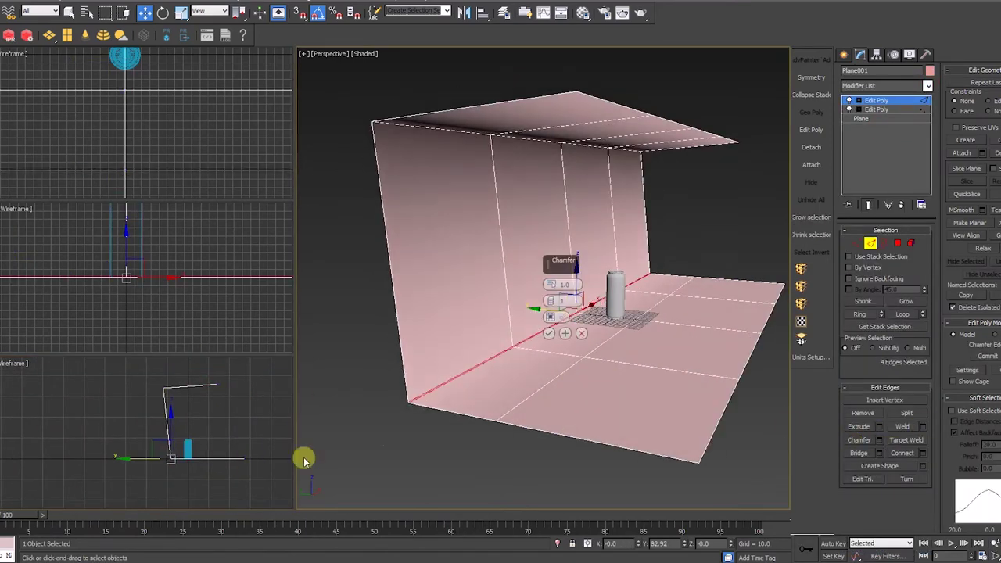
pyautogui.scroll(4, 172, 462)
pyautogui.moveTo(172, 462); pyautogui.dragTo(127, 471, button='middle')
pyautogui.moveTo(135, 440); pyautogui.dragTo(132, 404)
pyautogui.moveTo(136, 457); pyautogui.dragTo(134, 427)
pyautogui.click(132, 488)
# Raise the backdrop's ceiling vertices in the side view to make the back wall taller
pyautogui.scroll(-4, 509, 340)
pyautogui.keyDown('alt'); pyautogui.moveTo(493, 341); pyautogui.dragTo(532, 342, button='middle'); pyautogui.keyUp('alt')
pyautogui.press('1')
pyautogui.scroll(-5, 170, 475)
pyautogui.keyDown('ctrl'); pyautogui.moveTo(126, 383); pyautogui.dragTo(165, 456); pyautogui.keyUp('ctrl')
pyautogui.moveTo(100, 384); pyautogui.dragTo(196, 428)
pyautogui.moveTo(159, 387); pyautogui.dragTo(161, 356)
pyautogui.moveTo(160, 367); pyautogui.dragTo(169, 398, button='middle')
# Add a third Edit Poly modifier and chamfer the edge loop between back wall and ceiling into a smooth curve
pyautogui.click(821, 133)
pyautogui.press('2')
pyautogui.keyDown('alt'); pyautogui.moveTo(610, 168); pyautogui.dragTo(532, 174, button='middle'); pyautogui.keyUp('alt')
pyautogui.doubleClick(513, 180)
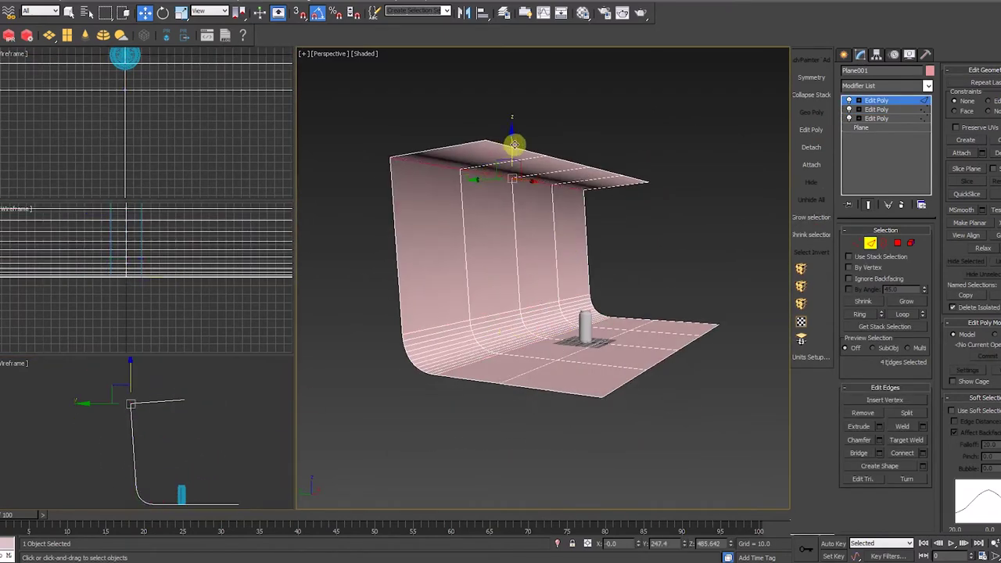
pyautogui.click(879, 440)
pyautogui.moveTo(551, 285)
pyautogui.mouseDown()
pyautogui.moveTo(571, 9)
pyautogui.moveTo(545, 284)
pyautogui.mouseUp()
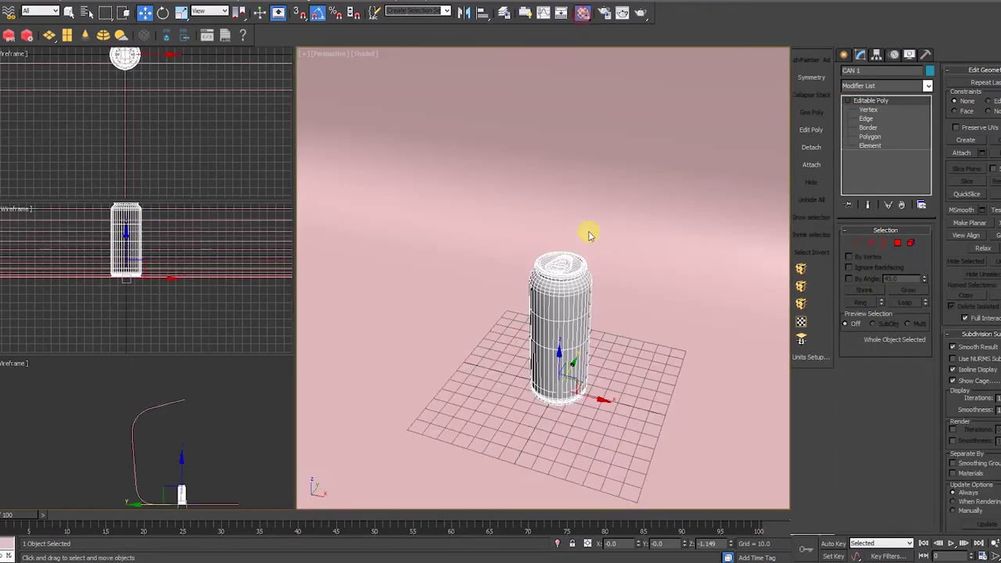
# Name an empty material slot CAN 1 and change its type to VRayMtl
pyautogui.press('m')
pyautogui.moveTo(255, 65); pyautogui.dragTo(402, 58)
pyautogui.click(365, 100)
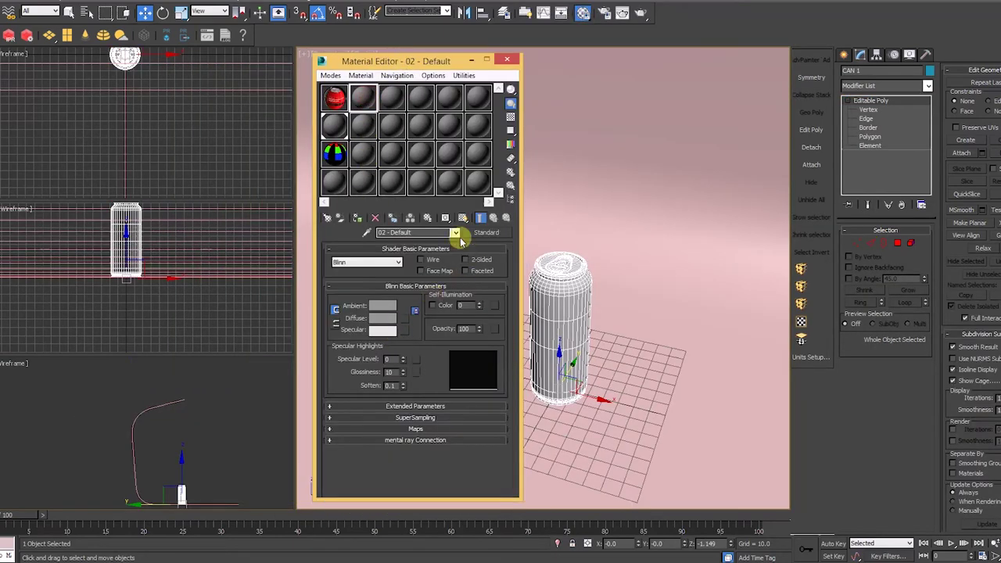
pyautogui.click(434, 232)
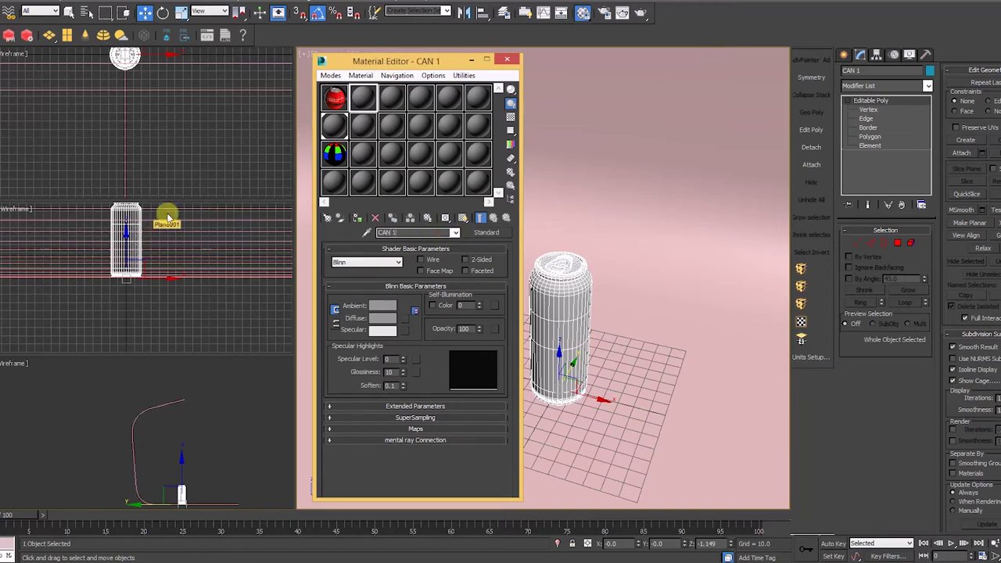
pyautogui.click(476, 235)
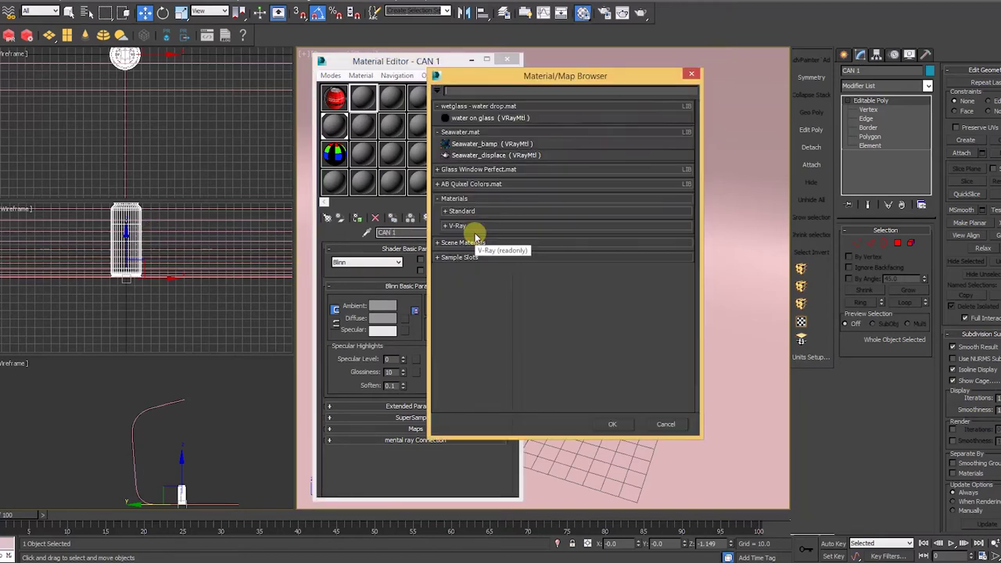
pyautogui.click(474, 227)
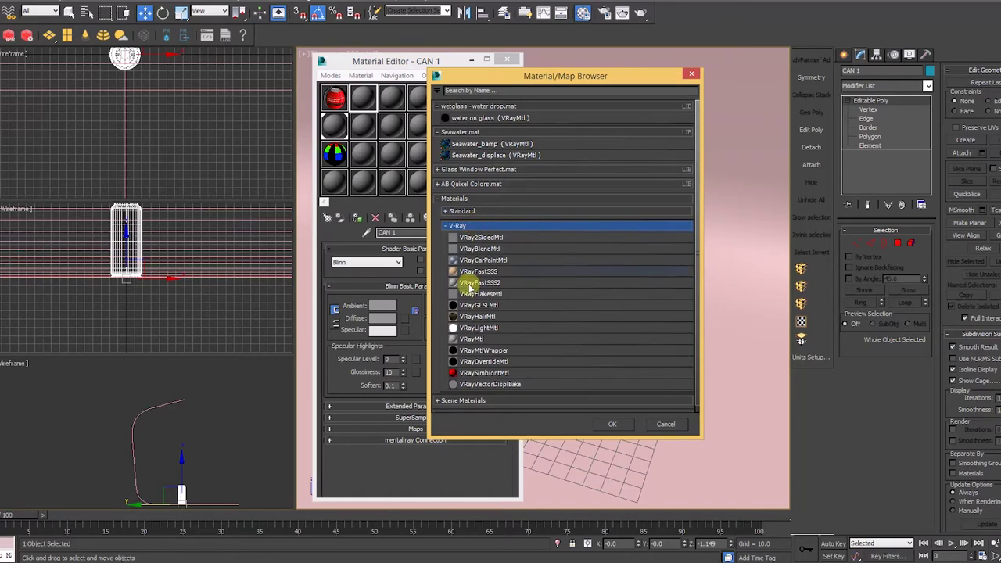
pyautogui.doubleClick(468, 342)
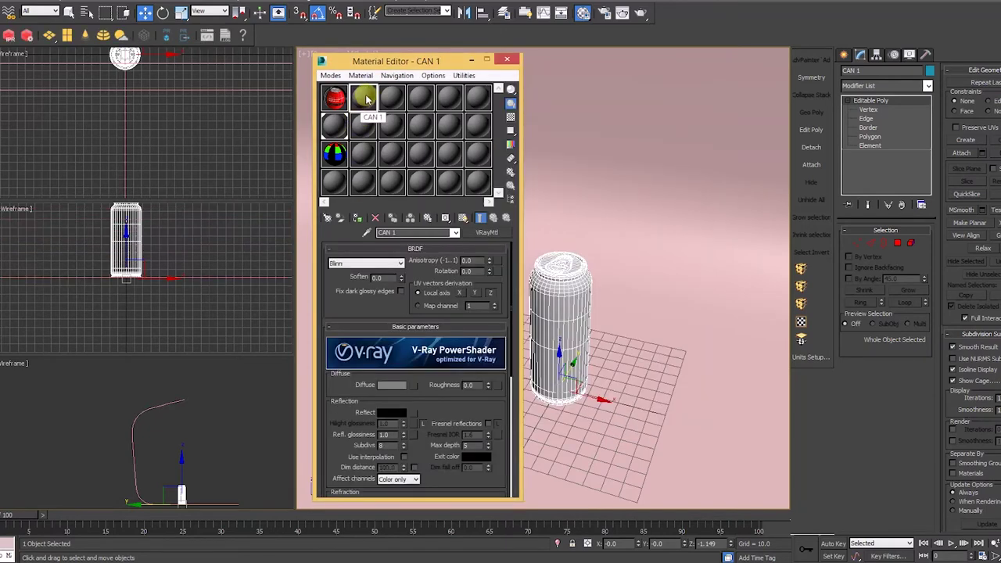
# Load CoffeeCan_BlackDrip_d.jpg from the Palmo Coffee TEXTURES folder as the CAN 1 material's diffuse bitmap and assign the material to the can
pyautogui.click(413, 385)
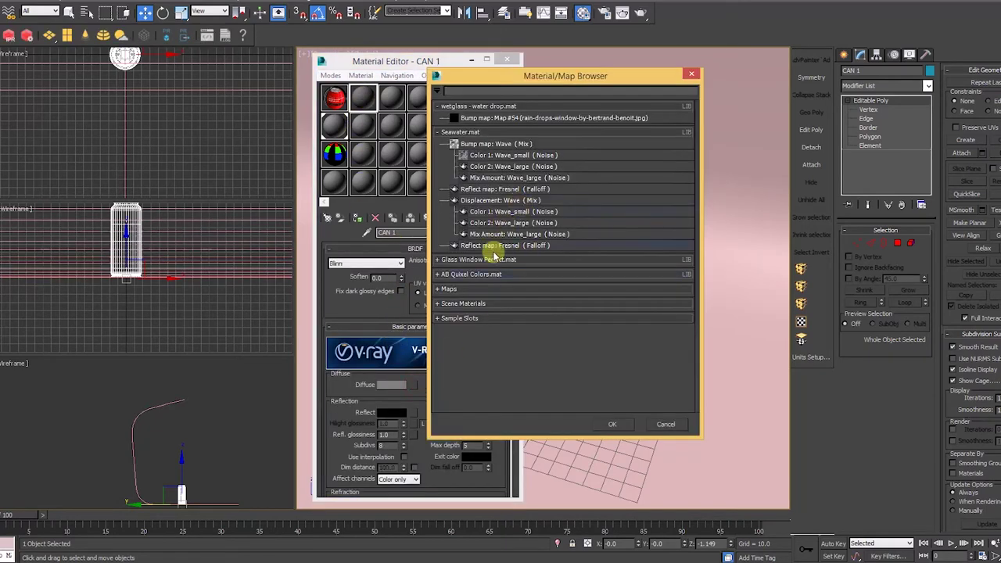
pyautogui.click(450, 288)
pyautogui.doubleClick(460, 308)
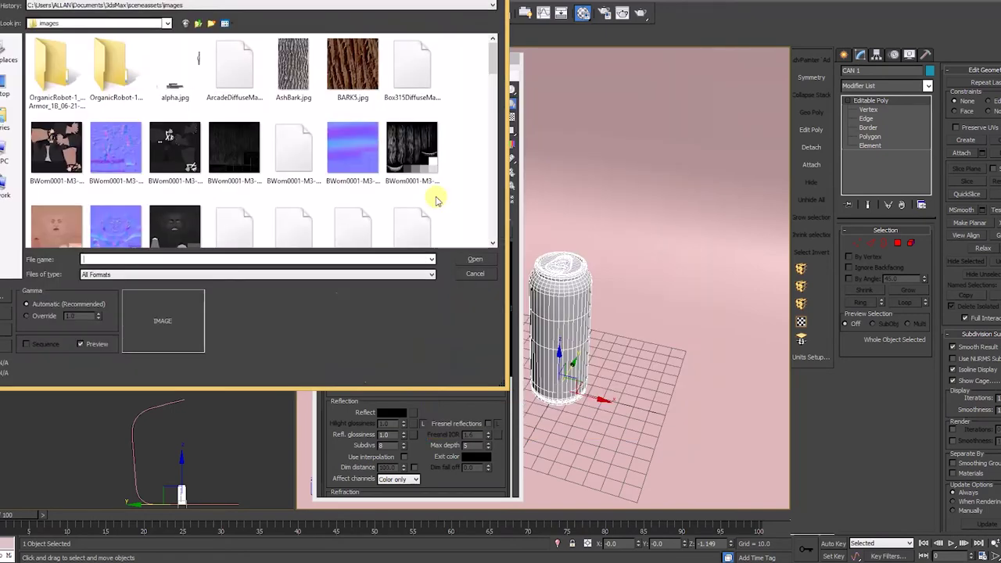
pyautogui.moveTo(203, 0); pyautogui.dragTo(289, 29)
pyautogui.click(284, 67)
pyautogui.click(258, 49)
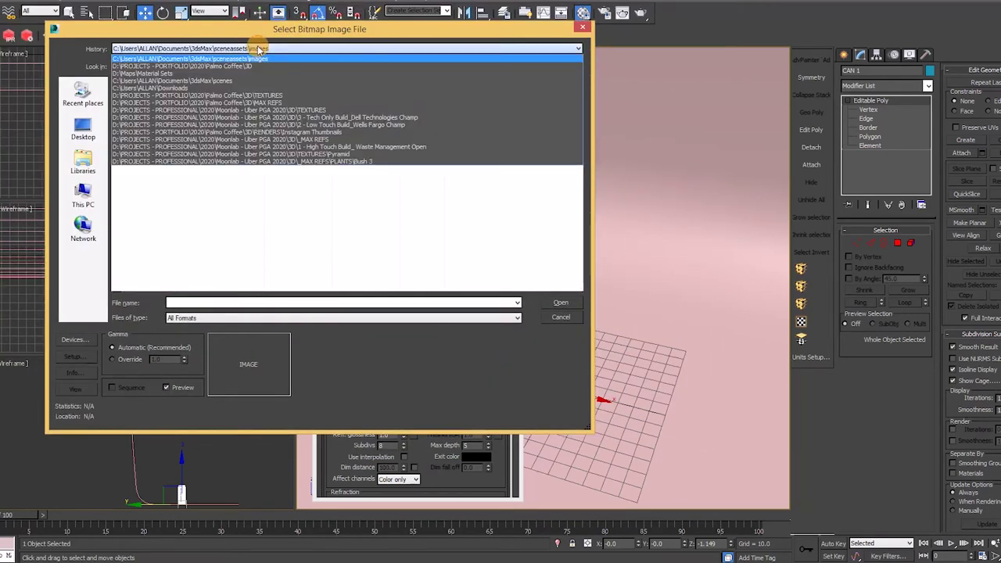
pyautogui.click(251, 66)
pyautogui.doubleClick(146, 118)
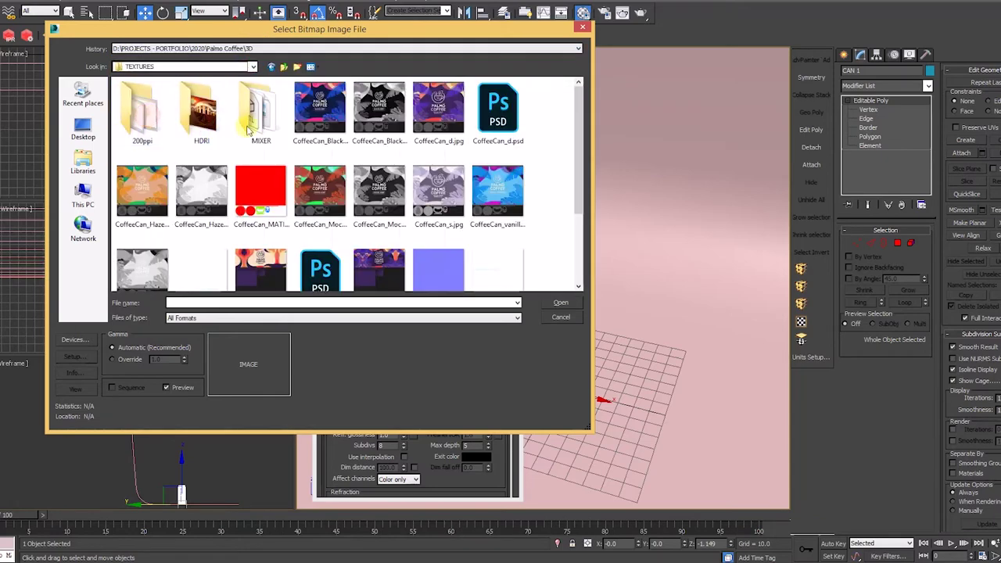
pyautogui.click(311, 121)
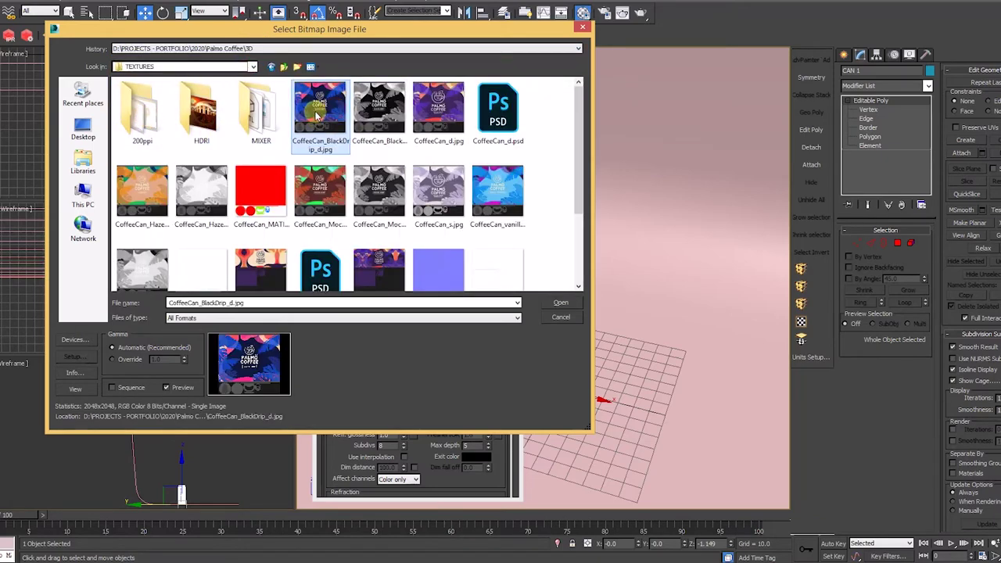
pyautogui.doubleClick(317, 115)
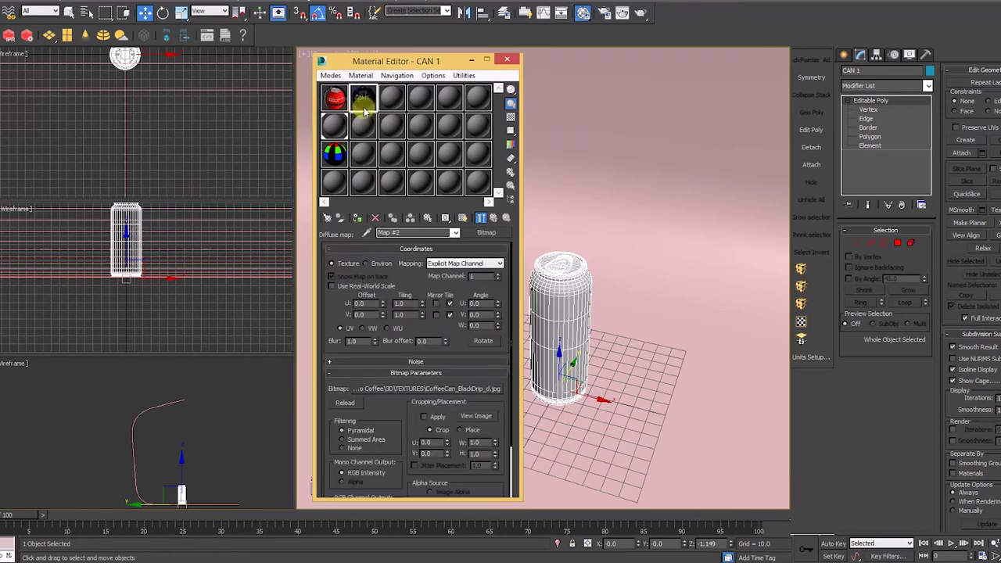
pyautogui.click(358, 218)
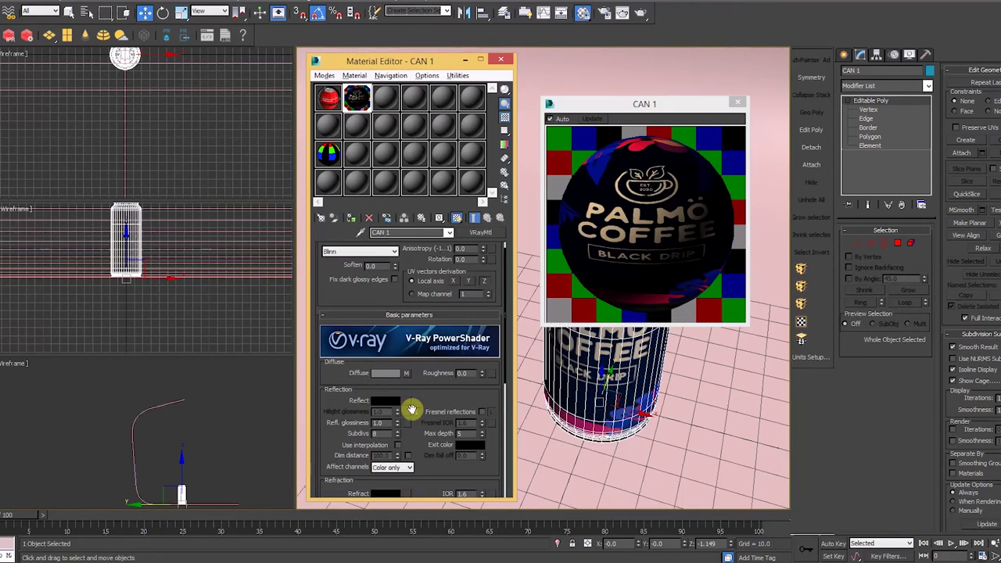
# Add a Falloff map to the CAN 1 material's reflection, compare falloff types, and set it to Perpendicular / Parallel
pyautogui.click(406, 401)
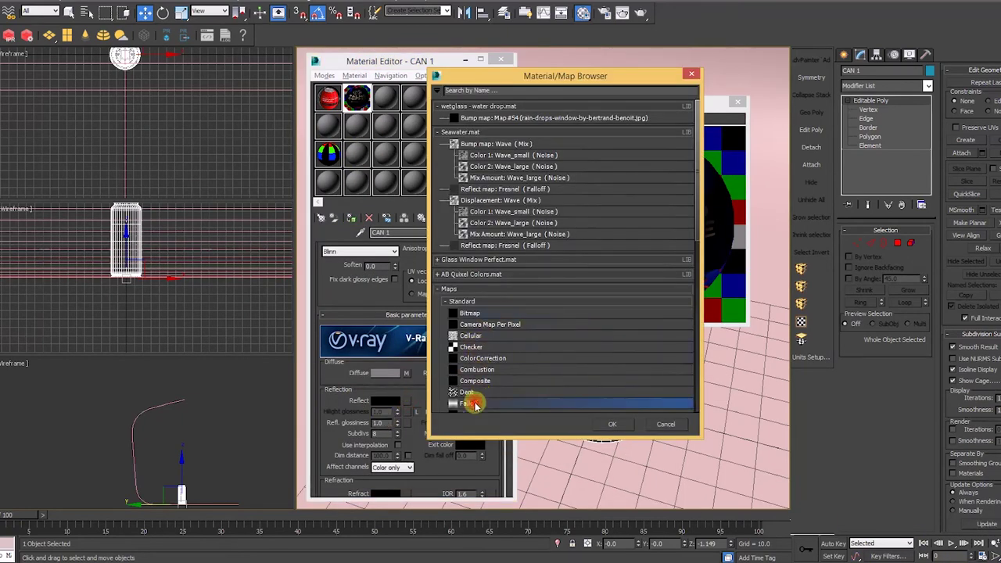
pyautogui.doubleClick(472, 403)
pyautogui.click(478, 303)
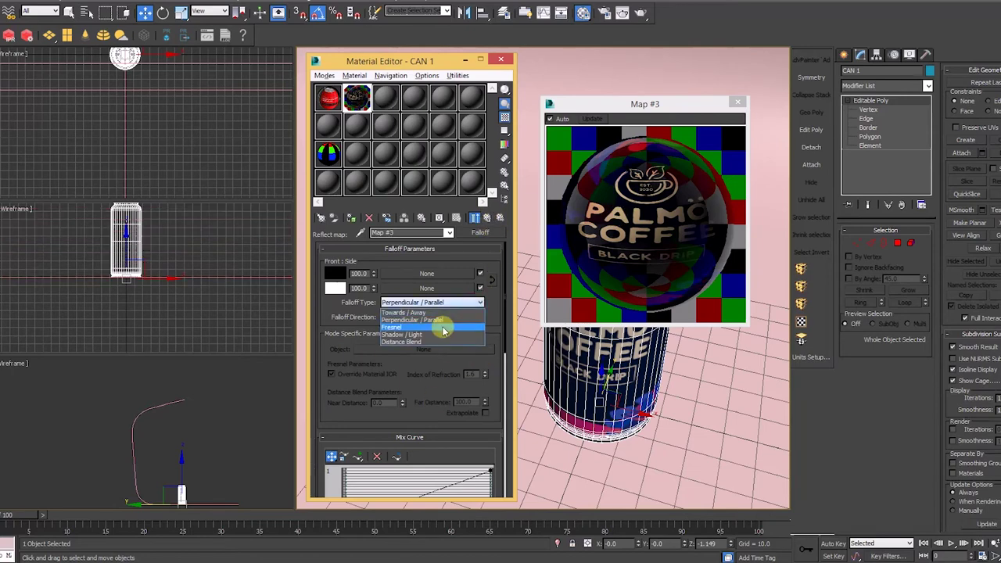
pyautogui.click(438, 330)
pyautogui.click(467, 303)
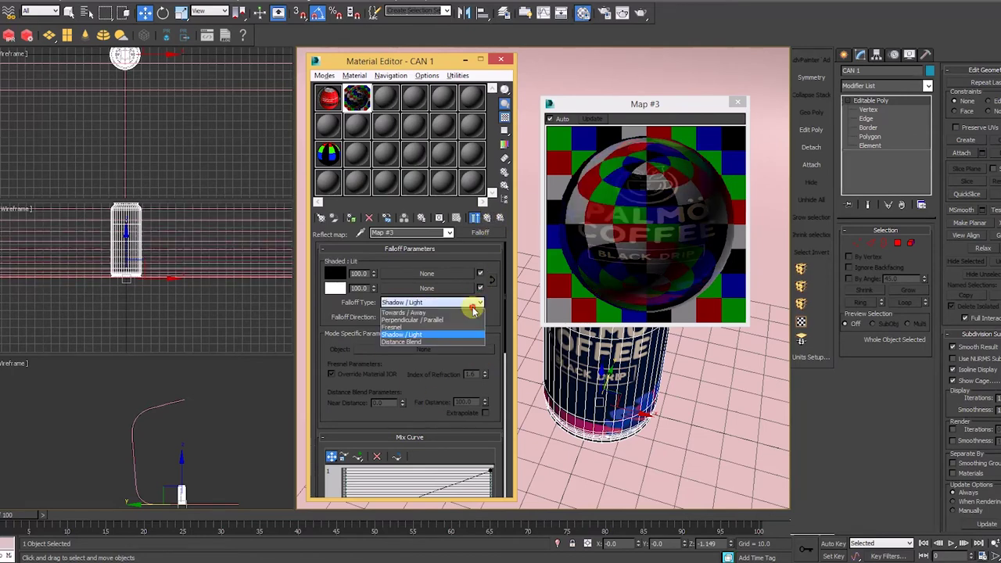
pyautogui.click(445, 336)
pyautogui.click(463, 303)
pyautogui.click(450, 319)
pyautogui.click(464, 300)
pyautogui.click(446, 311)
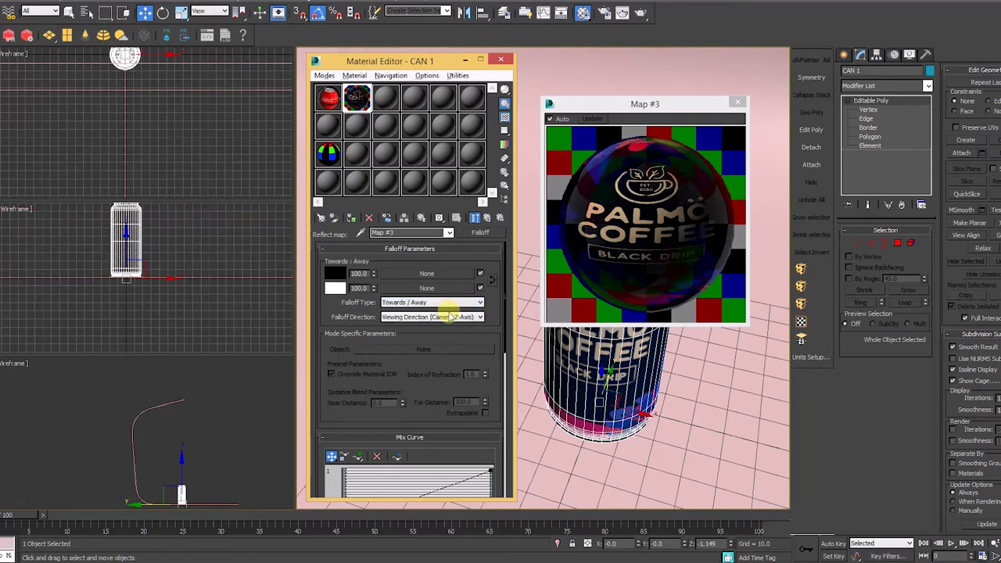
pyautogui.click(447, 302)
pyautogui.click(445, 318)
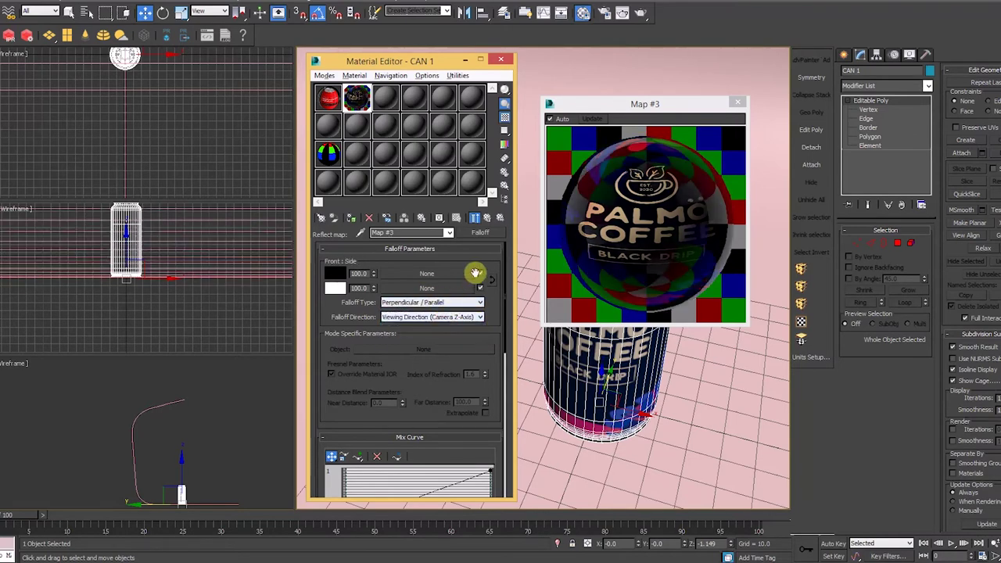
pyautogui.click(477, 218)
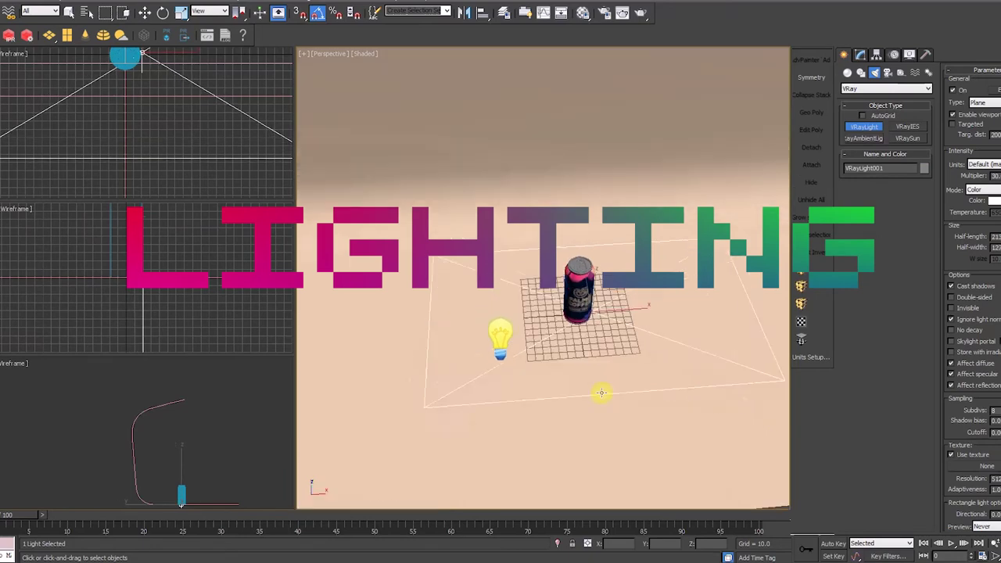
# Raise the V-Ray plane light above the can to a height of about 296
pyautogui.press('w')
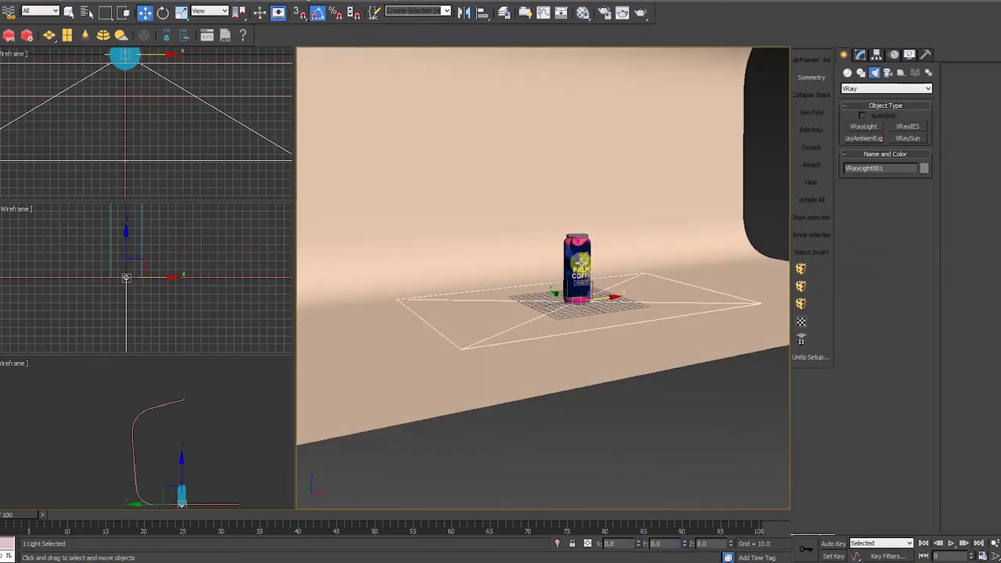
pyautogui.moveTo(581, 262); pyautogui.dragTo(599, 167)
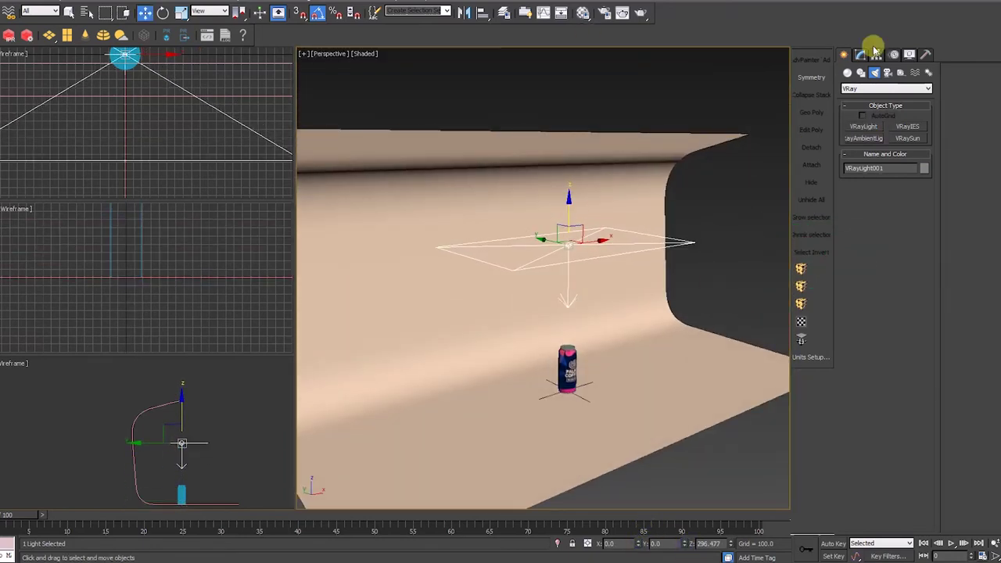
# Enlarge the plane light to about 318 half-length and 203 half-width, and set its multiplier to 1.5
pyautogui.click(862, 54)
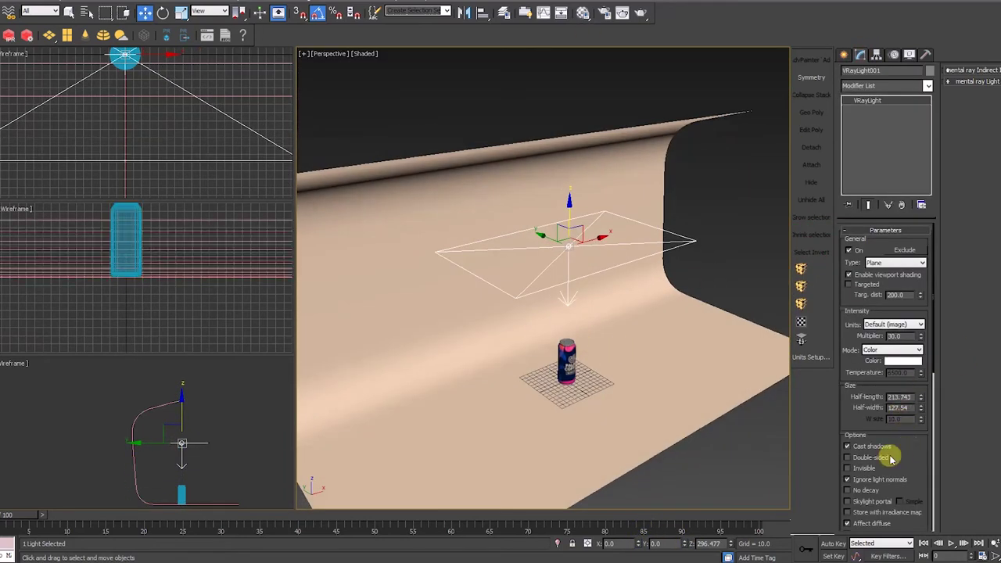
pyautogui.moveTo(910, 446); pyautogui.dragTo(910, 429)
pyautogui.moveTo(923, 393); pyautogui.dragTo(916, 346)
pyautogui.write('1.5')
pyautogui.press('Return')
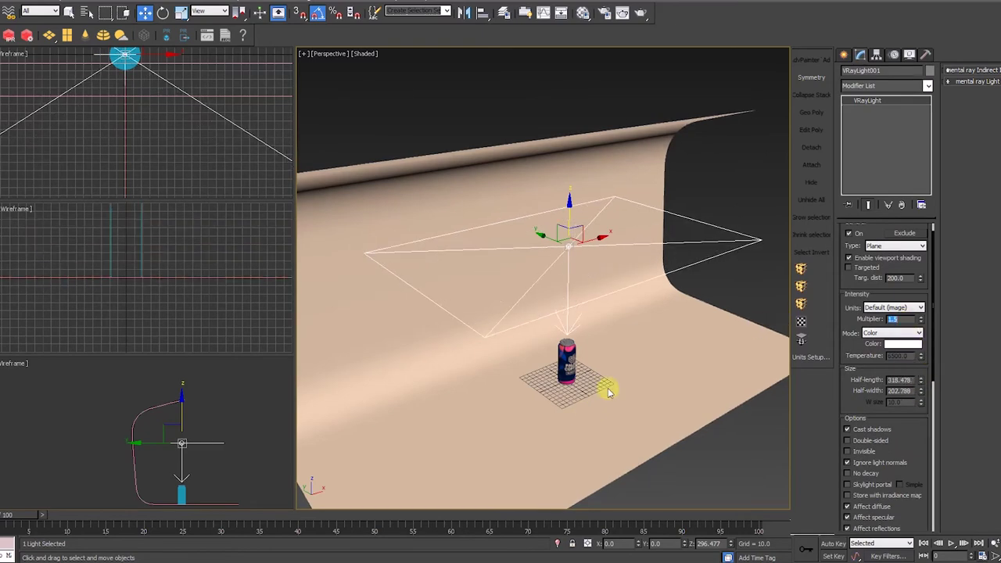
pyautogui.click(627, 379)
pyautogui.moveTo(644, 343); pyautogui.dragTo(617, 316, button='middle')
pyautogui.click(743, 227)
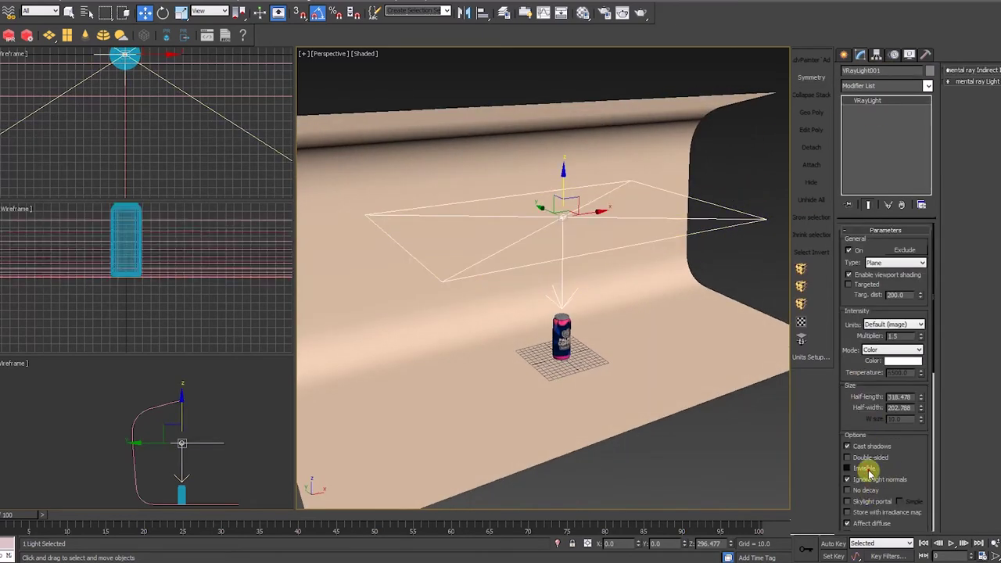
pyautogui.click(744, 299)
# Create a VRayPhysicalCamera on the floor in front of the can, aimed at the can
pyautogui.click(844, 57)
pyautogui.click(889, 73)
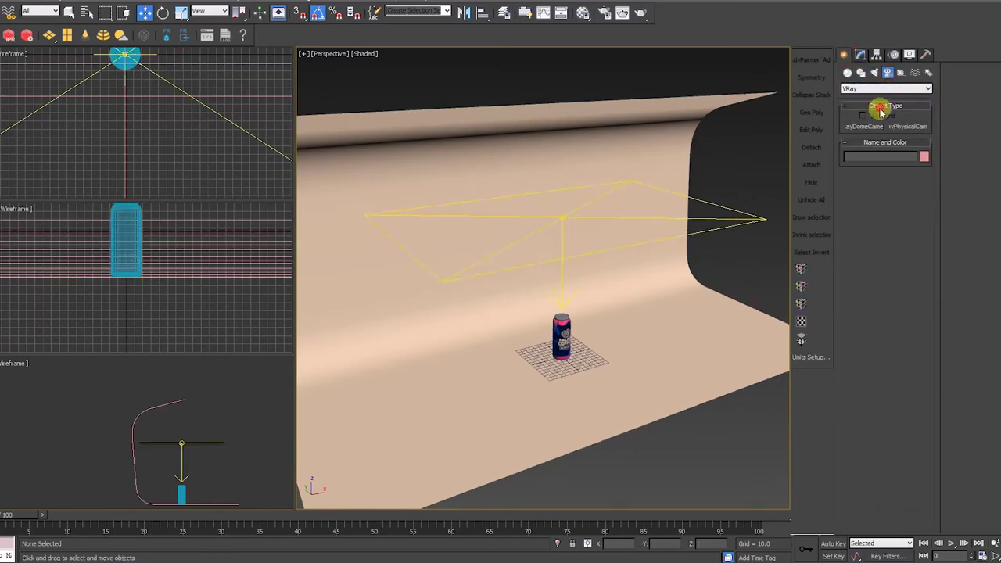
pyautogui.click(908, 126)
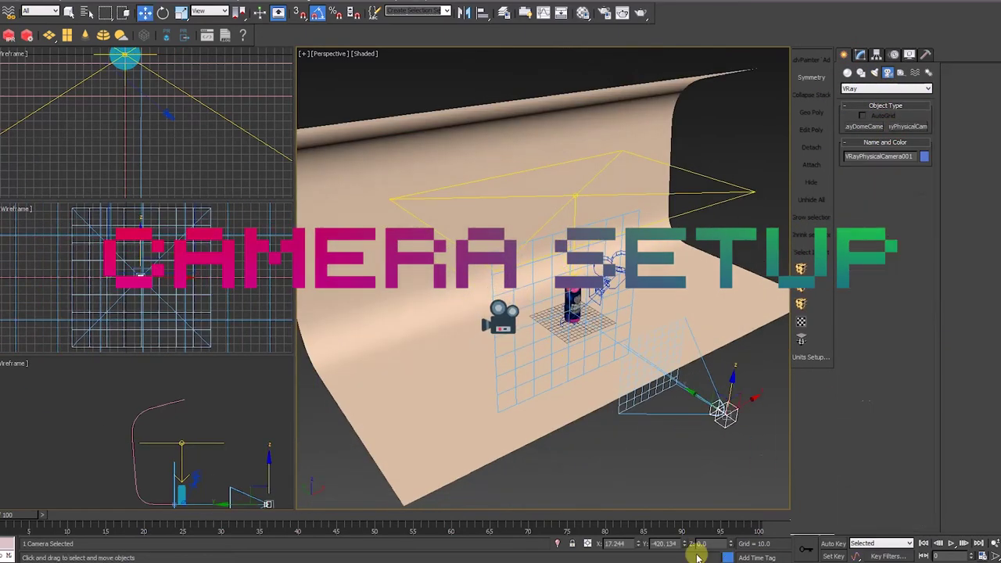
# Centre the V-Ray camera and its target at X 0 and raise both to a height of about 56
pyautogui.press('h')
pyautogui.press('Return')
pyautogui.press('w')
pyautogui.click(687, 457)
pyautogui.press('h')
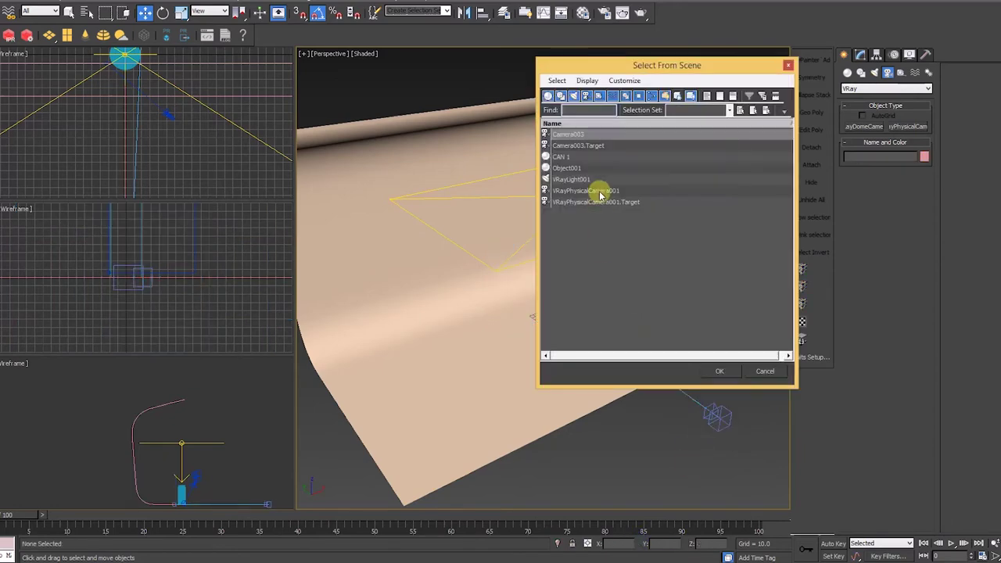
pyautogui.doubleClick(600, 202)
pyautogui.rightClick(639, 543)
pyautogui.click(716, 413)
pyautogui.scroll(3, 557, 342)
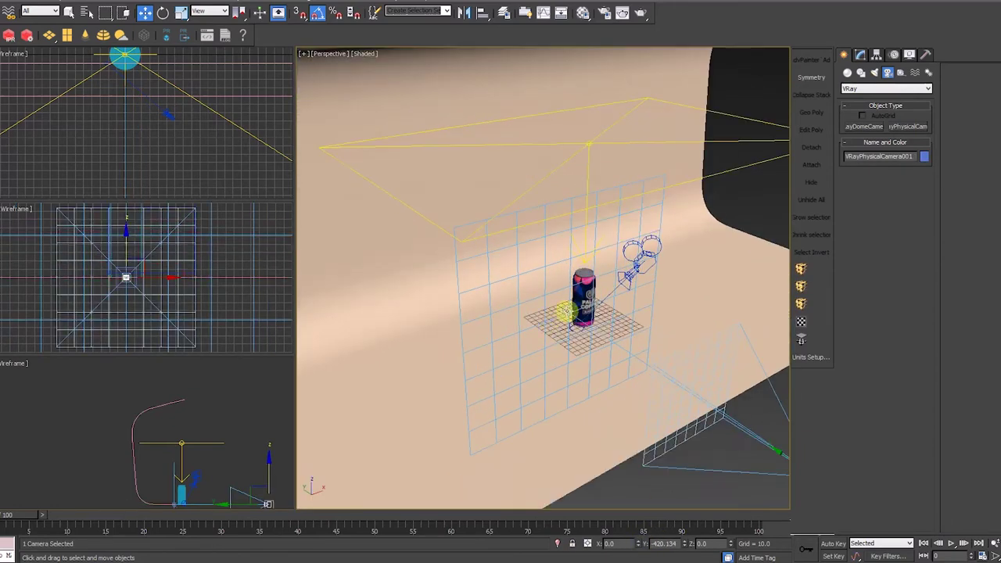
pyautogui.moveTo(671, 358); pyautogui.dragTo(665, 301)
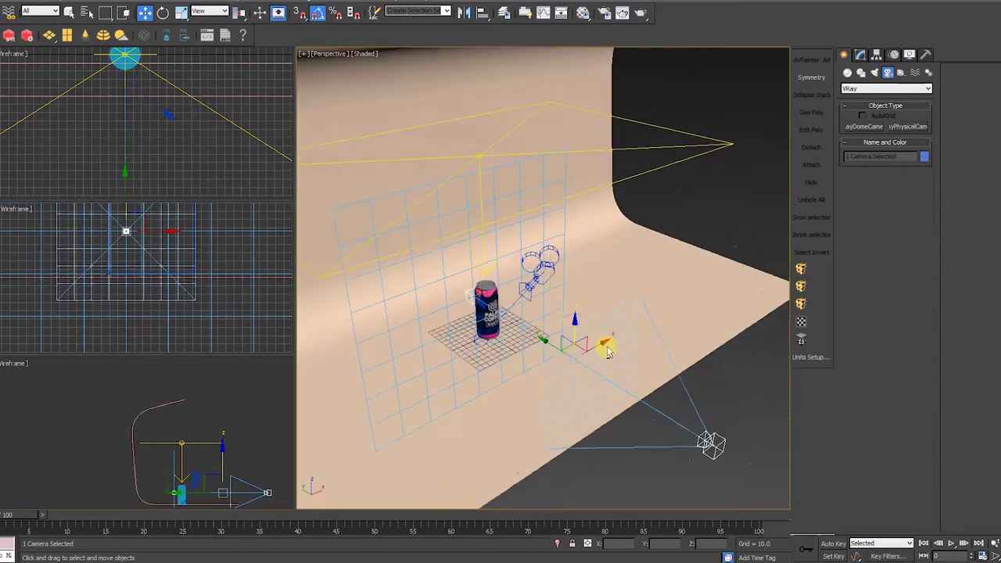
# Extend the backdrop's floor well past the camera by moving its front-edge vertices forward to about Y -903
pyautogui.scroll(-4, 608, 352)
pyautogui.keyDown('alt'); pyautogui.moveTo(609, 352); pyautogui.dragTo(597, 436, button='middle'); pyautogui.keyUp('alt')
pyautogui.click(597, 435)
pyautogui.scroll(-3, 615, 329)
pyautogui.rightClick(615, 342)
pyautogui.click(663, 269)
pyautogui.click(626, 302)
pyautogui.click(861, 54)
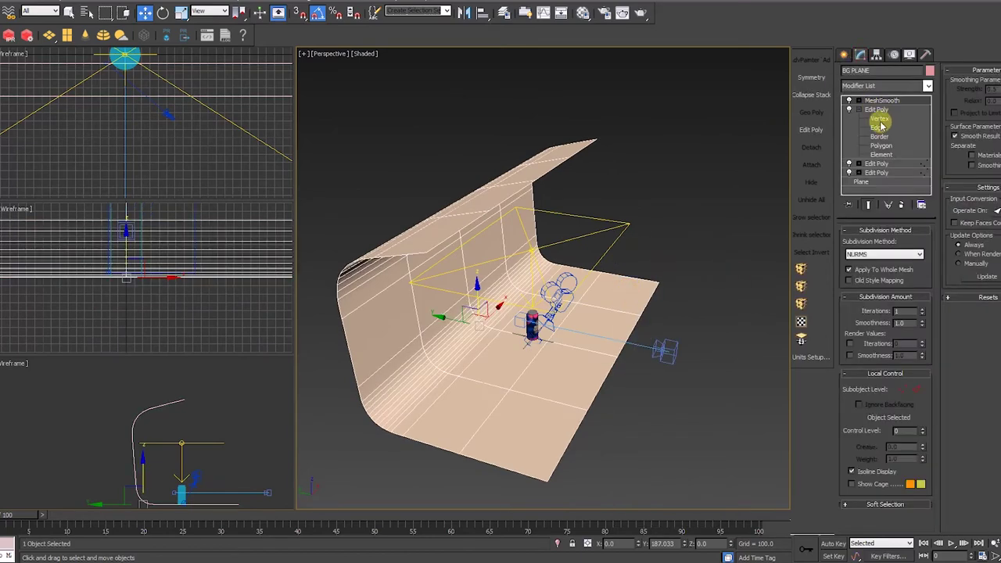
pyautogui.click(880, 118)
pyautogui.moveTo(592, 279); pyautogui.dragTo(755, 505)
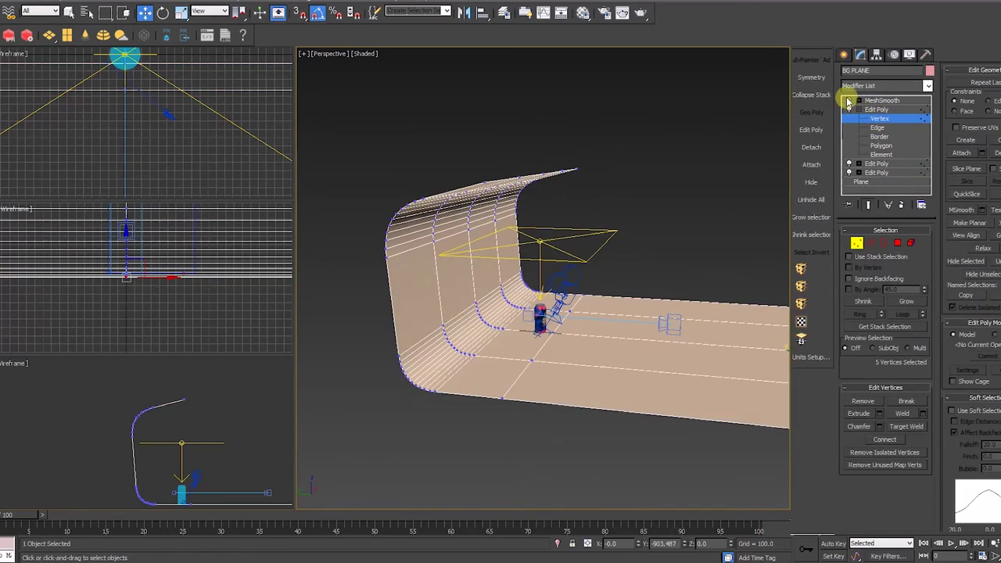
pyautogui.click(869, 100)
# Move the V-Ray camera closer to the can, to about Y -333
pyautogui.click(661, 325)
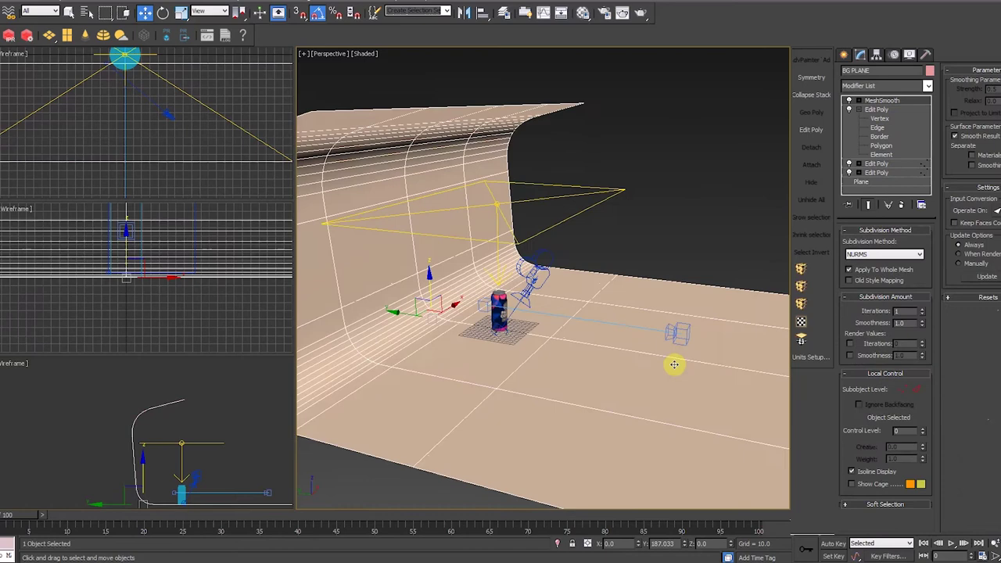
pyautogui.rightClick(694, 326)
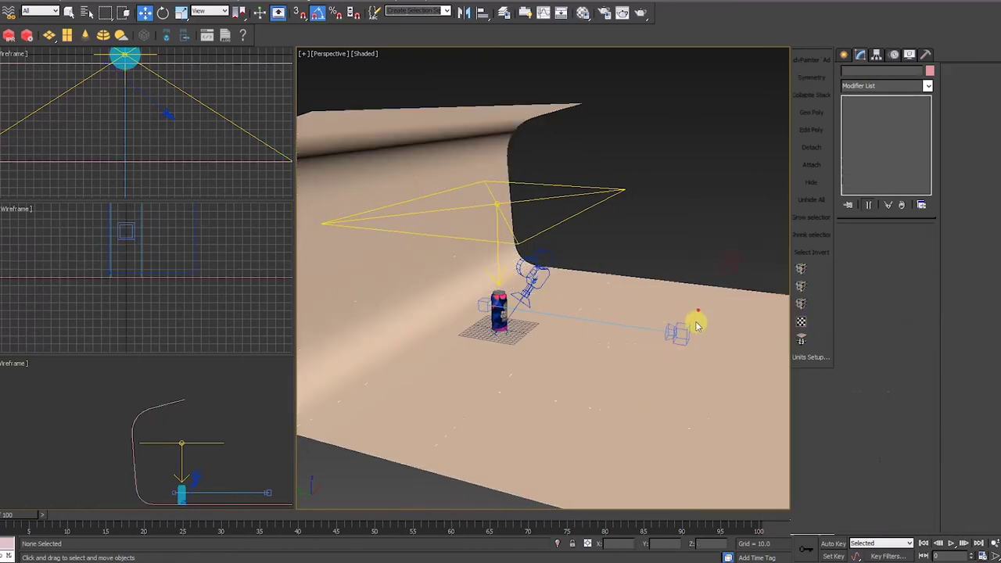
pyautogui.click(640, 332)
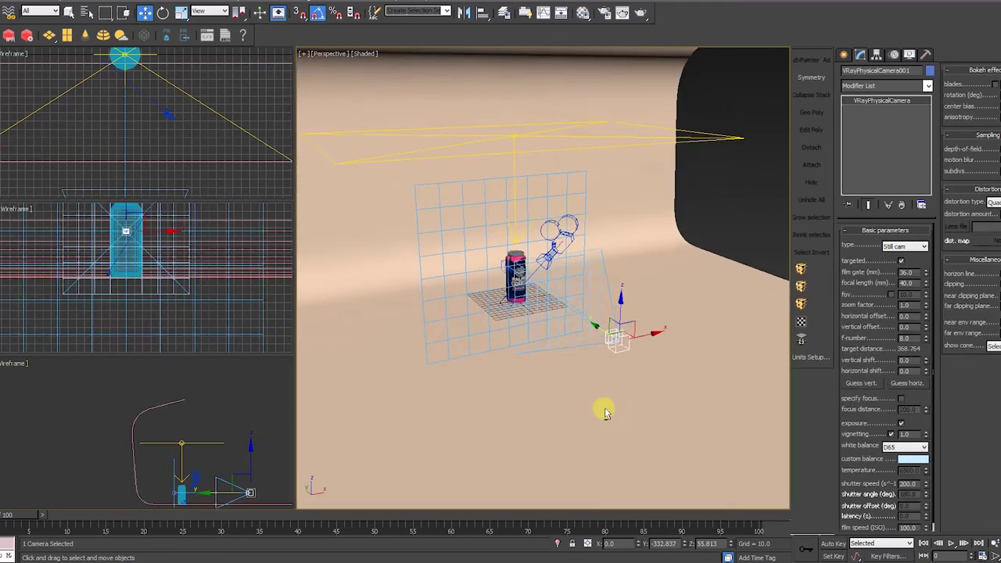
# Set the V-Ray camera's white balance to Neutral and its f-number to 5
pyautogui.click(908, 446)
pyautogui.click(899, 467)
pyautogui.scroll(-1, 888, 454)
pyautogui.moveTo(915, 329); pyautogui.dragTo(823, 325)
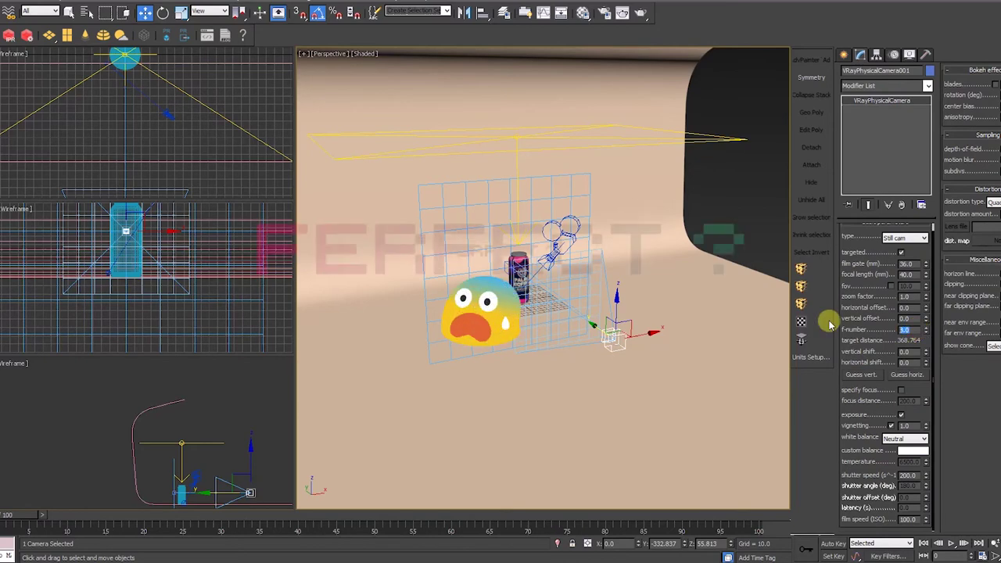
pyautogui.write('5')
pyautogui.press('Return')
# Set the V-Ray camera's film speed to ISO 500 and its shutter speed to 100
pyautogui.moveTo(671, 360); pyautogui.dragTo(632, 355, button='middle')
pyautogui.doubleClick(909, 521)
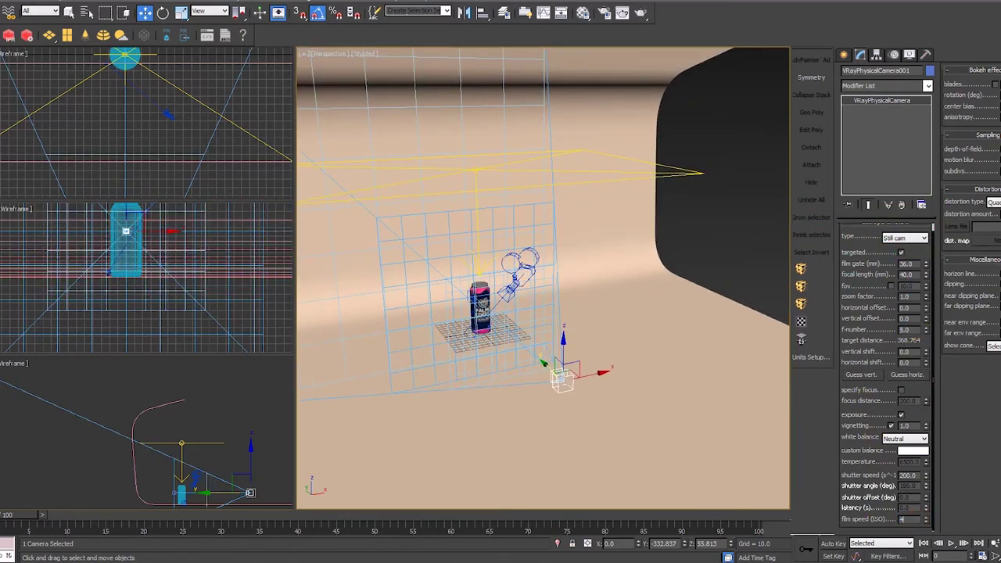
pyautogui.write('500')
pyautogui.press('Return')
pyautogui.moveTo(537, 365); pyautogui.dragTo(534, 364, button='middle')
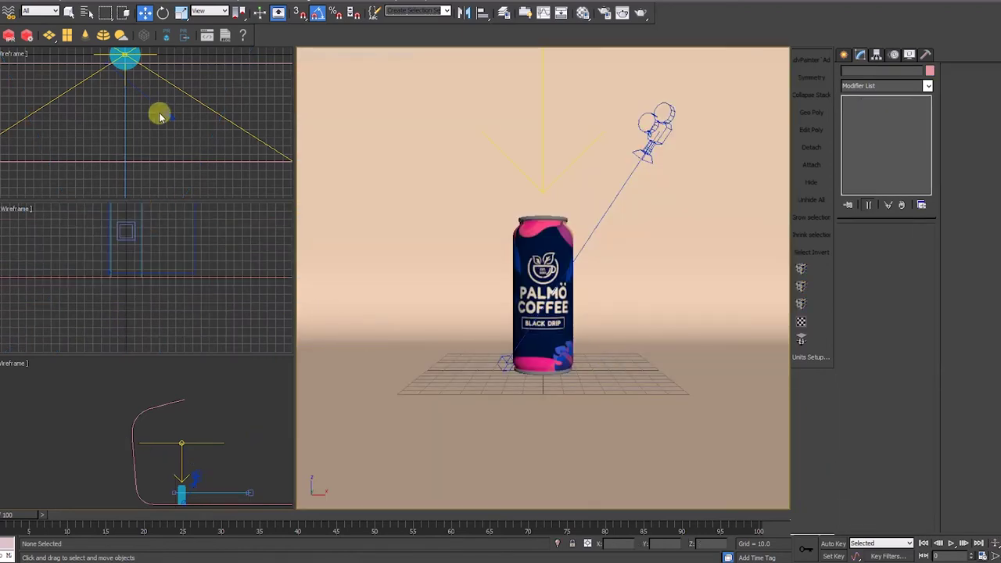
# Move the V-Ray camera closer to the can, to about Y -271
pyautogui.scroll(-4, 160, 114)
pyautogui.moveTo(151, 192); pyautogui.dragTo(195, 164, button='middle')
pyautogui.click(193, 162)
pyautogui.moveTo(192, 138)
pyautogui.mouseDown()
pyautogui.moveTo(190, 109)
pyautogui.moveTo(188, 120)
pyautogui.mouseUp()
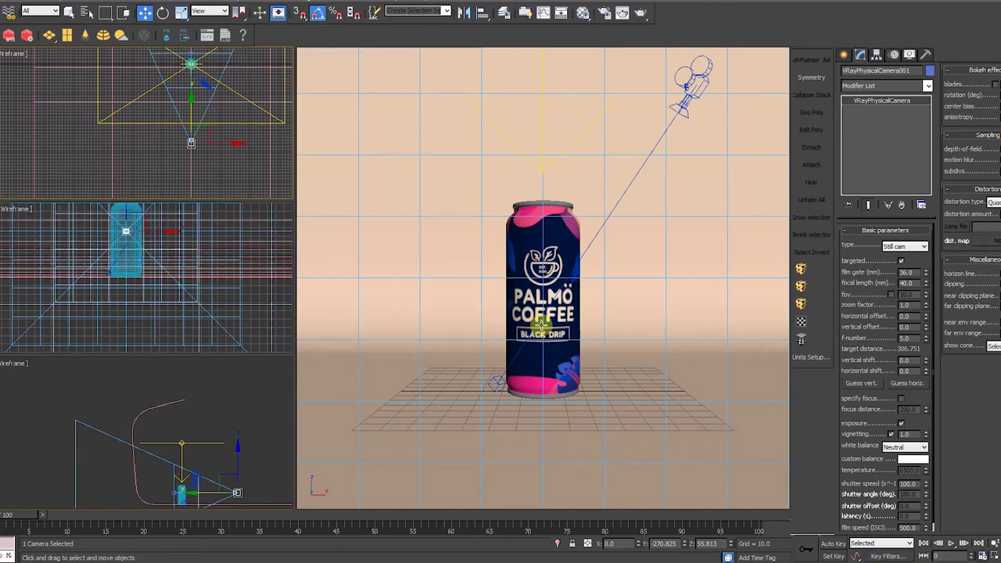
# Lower the V-Ray camera's target slightly in the side view and fine-tune the camera's focal length
pyautogui.scroll(5, 173, 494)
pyautogui.moveTo(174, 493); pyautogui.dragTo(70, 413, button='middle')
pyautogui.click(21, 410)
pyautogui.moveTo(21, 390)
pyautogui.mouseDown()
pyautogui.moveTo(18, 382)
pyautogui.moveTo(18, 395)
pyautogui.mouseUp()
pyautogui.click(251, 415)
pyautogui.moveTo(925, 274); pyautogui.dragTo(925, 273)
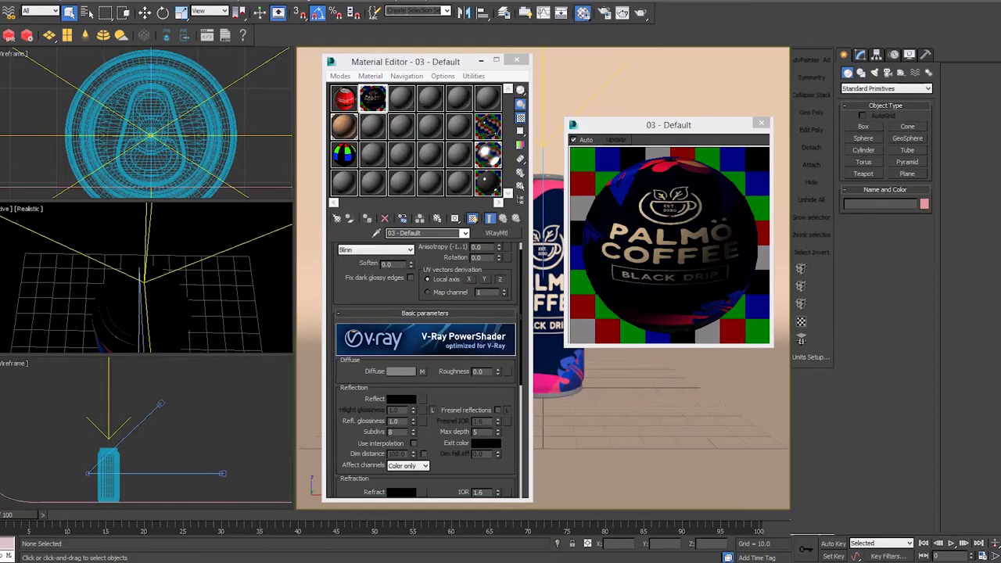
# Examine the Fresnel IOR and reflection glossiness reference chart in the web browser, and put it away again
pyautogui.moveTo(0, 73); pyautogui.dragTo(496, 94)
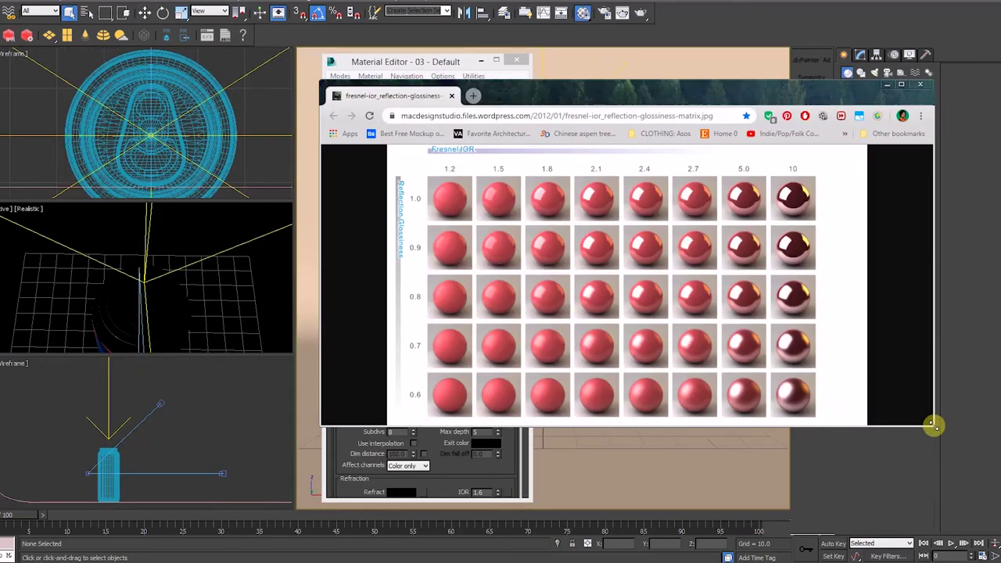
pyautogui.moveTo(933, 425); pyautogui.dragTo(744, 472)
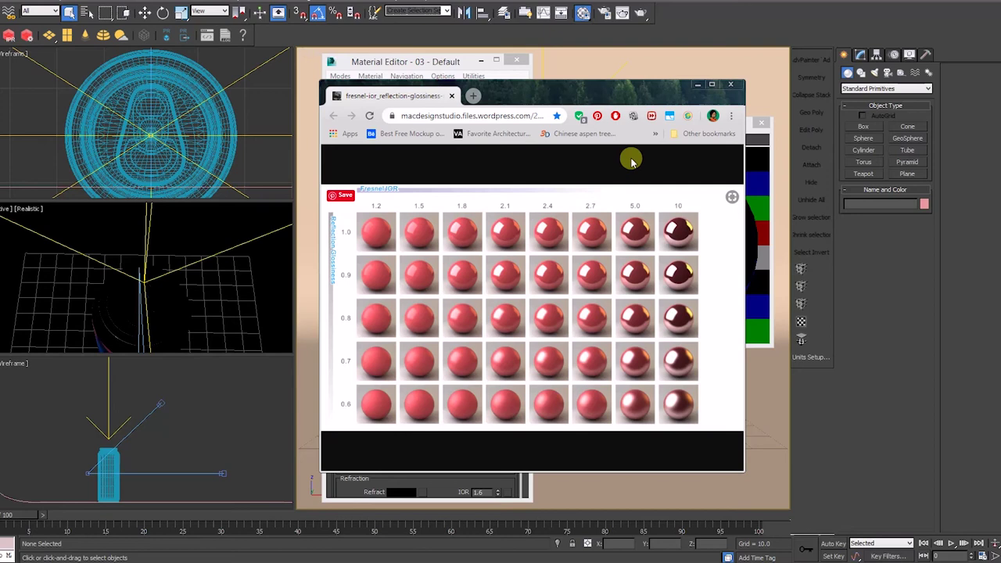
pyautogui.click(697, 85)
# Add a Falloff map to the reflection of the Black Drip can's V-Ray material
pyautogui.moveTo(458, 409); pyautogui.dragTo(492, 386)
pyautogui.click(424, 373)
pyautogui.click(477, 268)
pyautogui.doubleClick(480, 358)
pyautogui.click(503, 220)
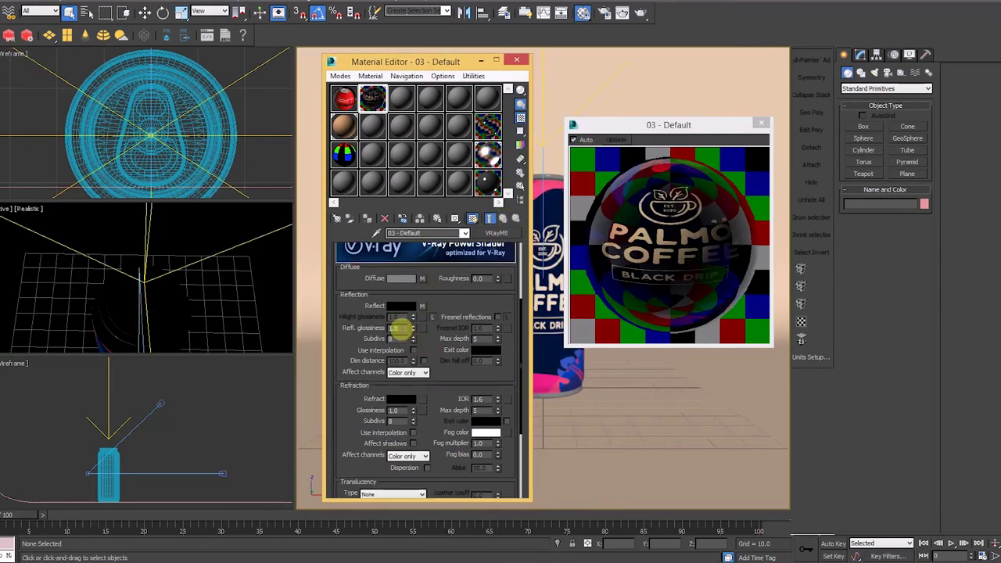
# Set the can material's reflection glossiness to 0.85 and its reflection subdivs to 16
pyautogui.write('0.9')
pyautogui.press('Return')
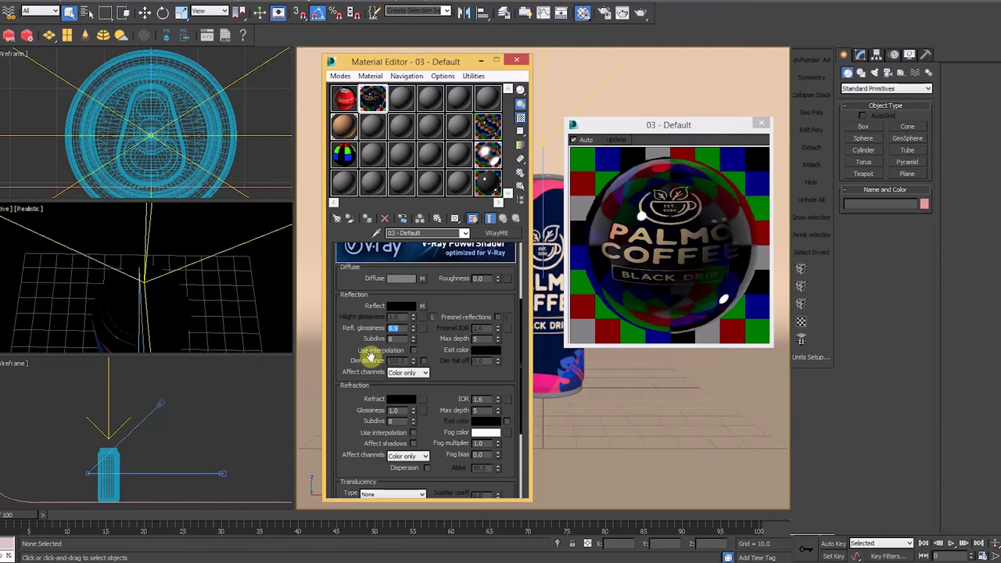
pyautogui.write('0.85')
pyautogui.press('Return')
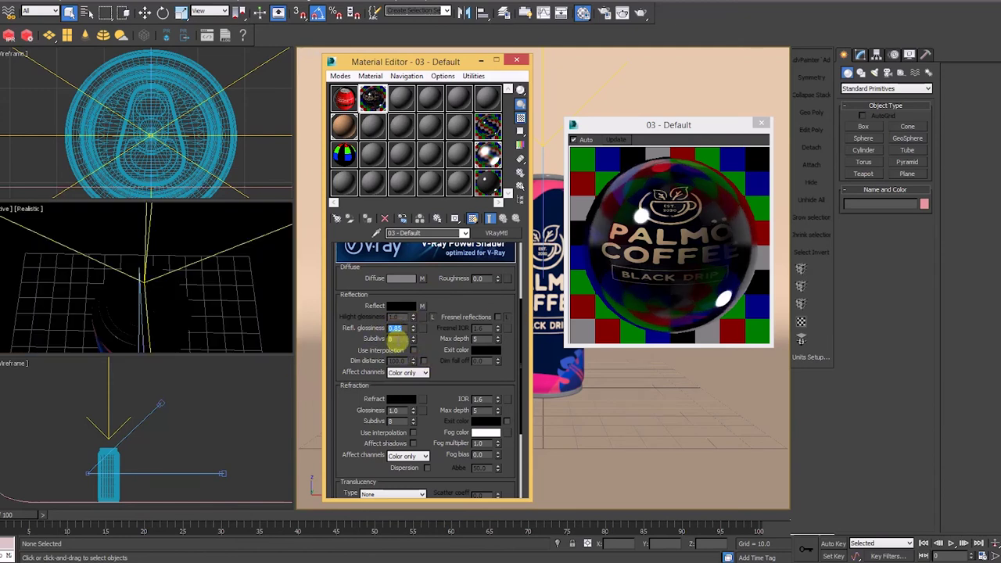
pyautogui.click(396, 338)
pyautogui.write('16')
pyautogui.press('Return')
# Enable Fresnel reflections on the can material with a Fresnel IOR of 2.7
pyautogui.click(498, 316)
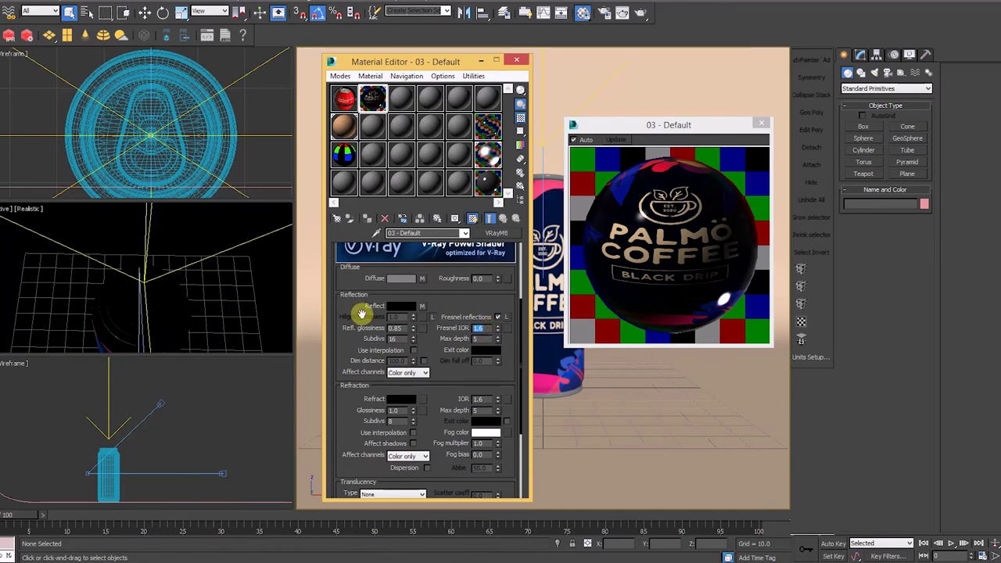
pyautogui.doubleClick(478, 329)
pyautogui.press('Return')
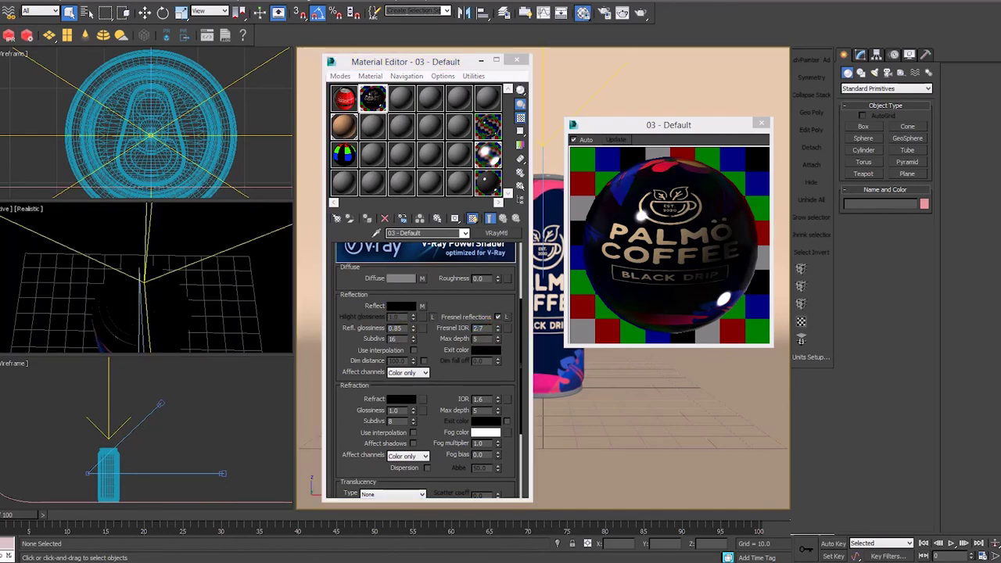
# Bring the VRayHDRI environment map into the material editor and set its horizontal rotation to 18
pyautogui.moveTo(1000, 143); pyautogui.dragTo(508, 125)
pyautogui.moveTo(708, 129); pyautogui.dragTo(641, 128)
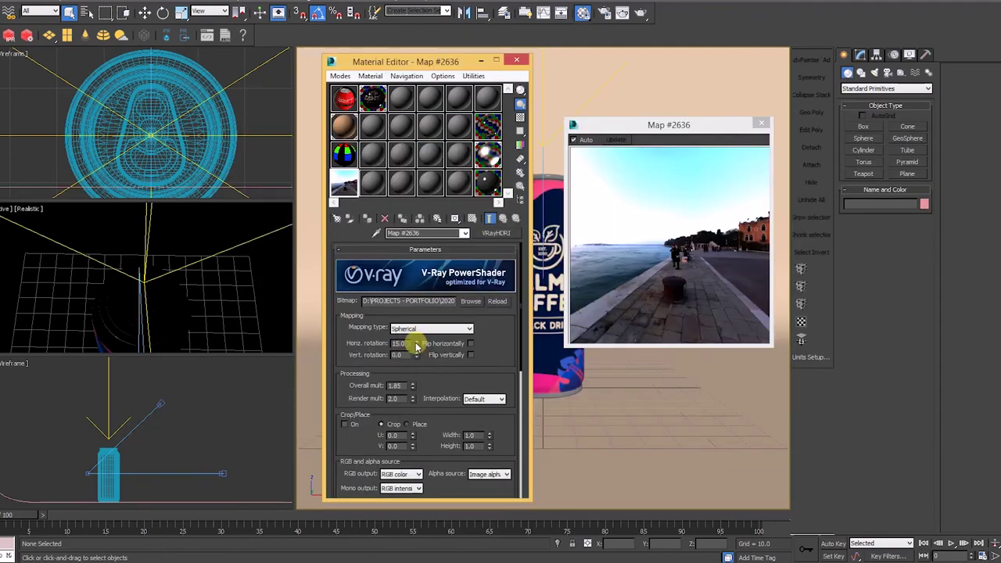
pyautogui.click(416, 344)
pyautogui.click(416, 344)
pyautogui.click(416, 345)
# Try the Mirrored ball and 3ds Max standard mapping types on the VRayHDRI map
pyautogui.click(420, 331)
pyautogui.click(486, 320)
pyautogui.click(449, 327)
pyautogui.click(428, 361)
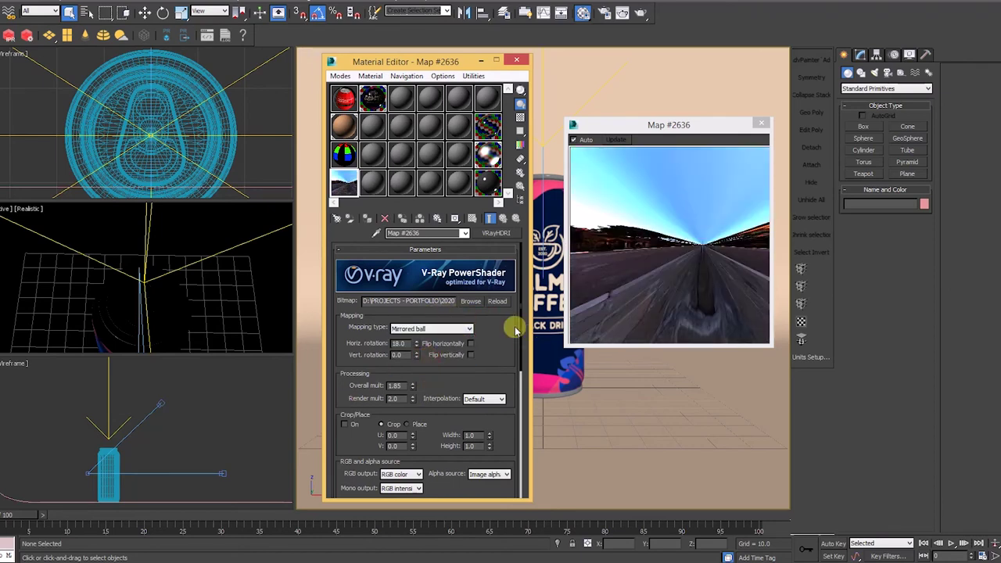
pyautogui.click(423, 329)
pyautogui.click(413, 361)
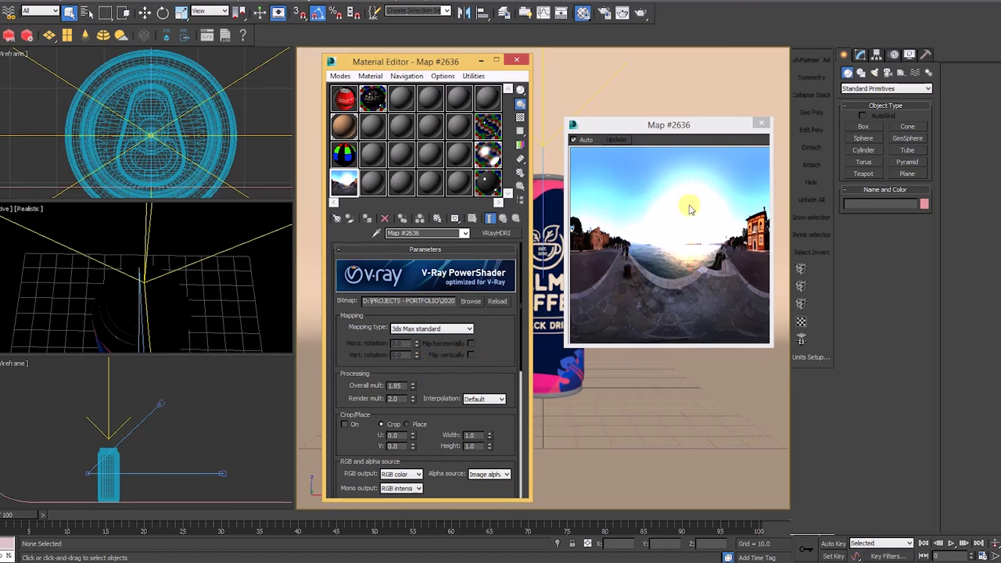
pyautogui.click(438, 331)
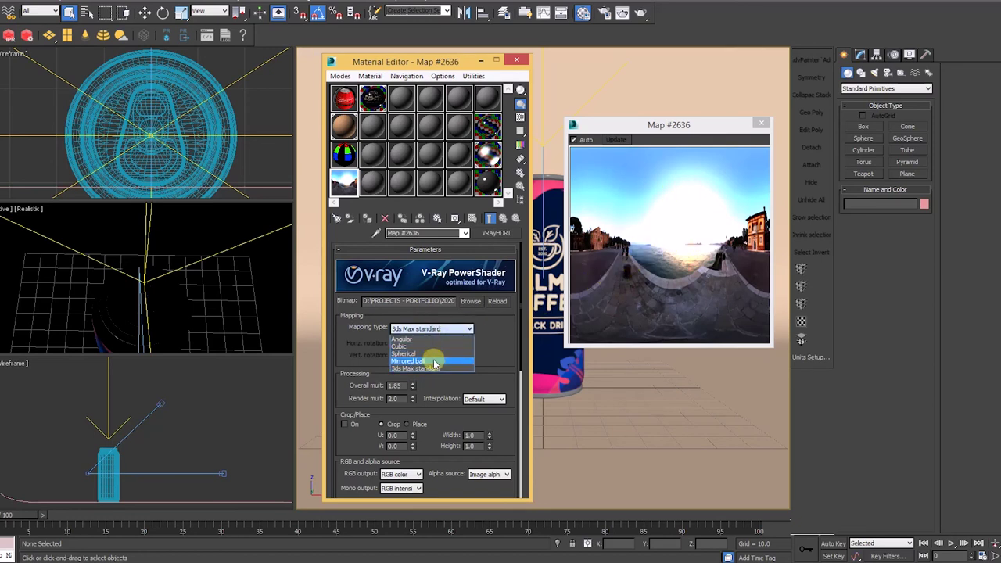
pyautogui.click(436, 358)
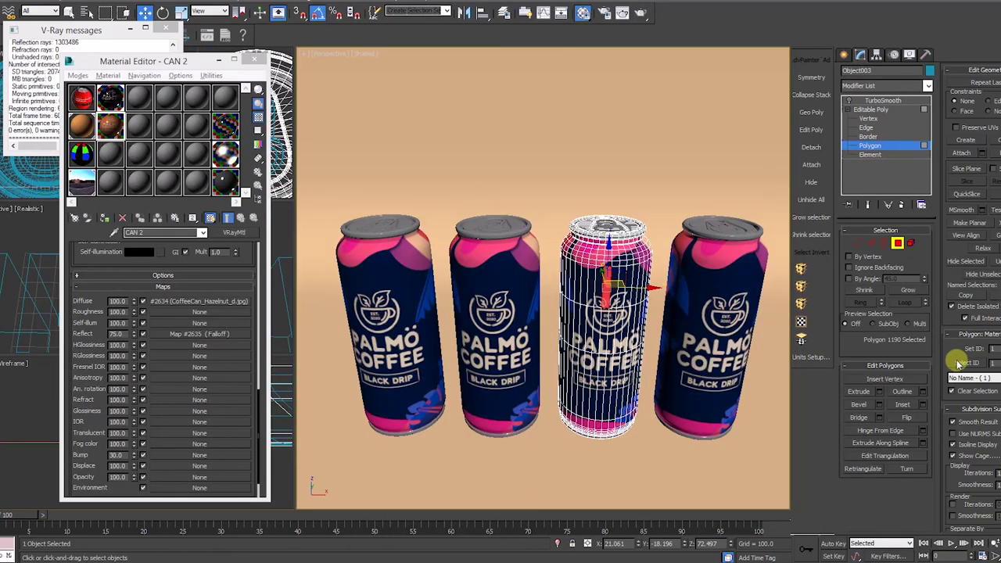
# Apply the CAN 2 hazelnut material to the third can's body polygons and return to its TurboSmooth level
pyautogui.hotkey('ctrl', 'a')
pyautogui.moveTo(581, 290); pyautogui.dragTo(581, 290)
pyautogui.click(546, 161)
pyautogui.click(857, 100)
pyautogui.click(665, 160)
# Select all body polygons of the second can from the left at its Editable Poly level
pyautogui.click(485, 270)
pyautogui.click(849, 110)
pyautogui.click(870, 146)
pyautogui.click(521, 316)
pyautogui.hotkey('ctrl', 'a')
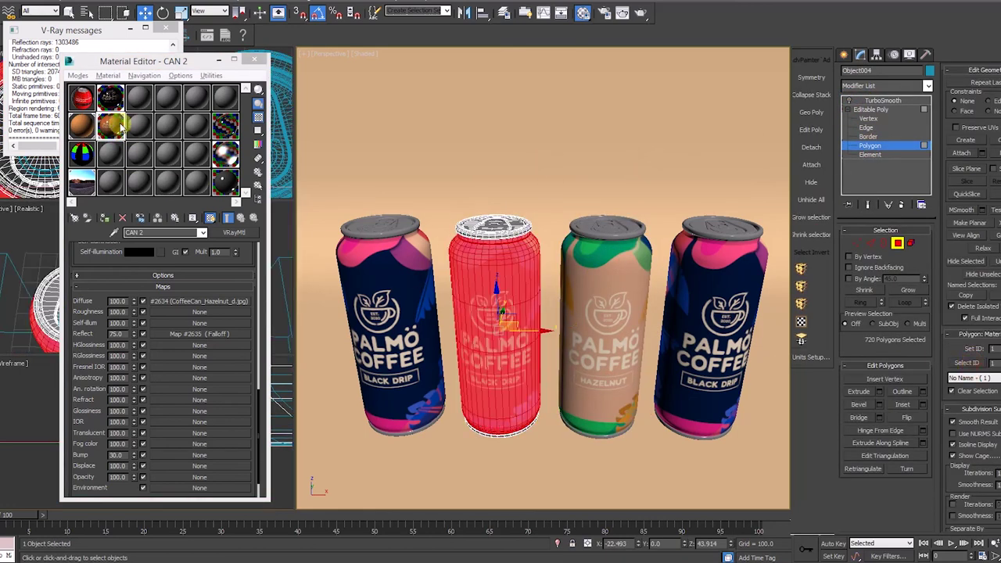
# Duplicate the CAN 2 material as CAN 3 with the CoffeeCan_MochaMint_d.jpg diffuse bitmap and apply it to the second can's selected polygons
pyautogui.click(173, 231)
pyautogui.click(226, 304)
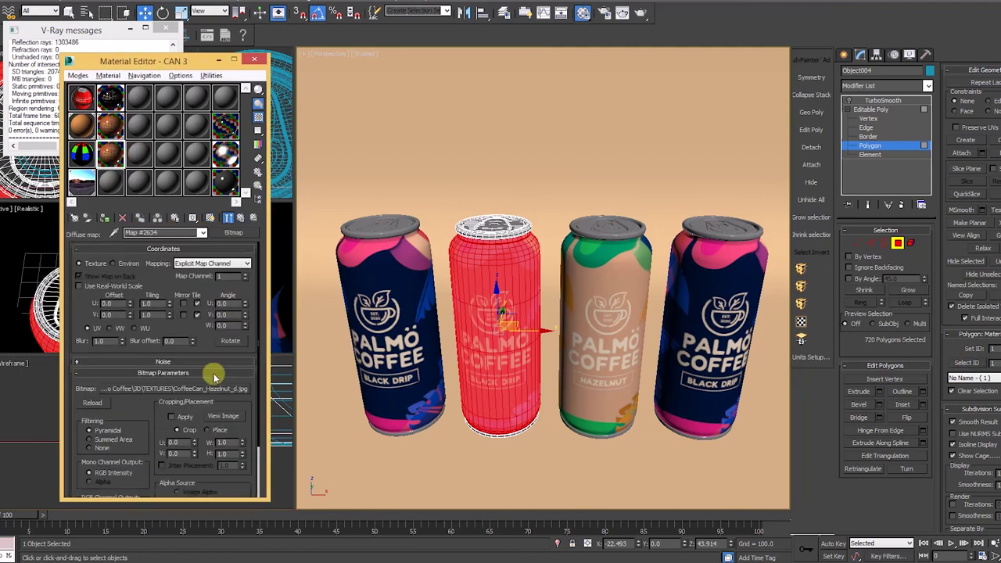
pyautogui.click(212, 383)
pyautogui.doubleClick(398, 250)
pyautogui.click(235, 224)
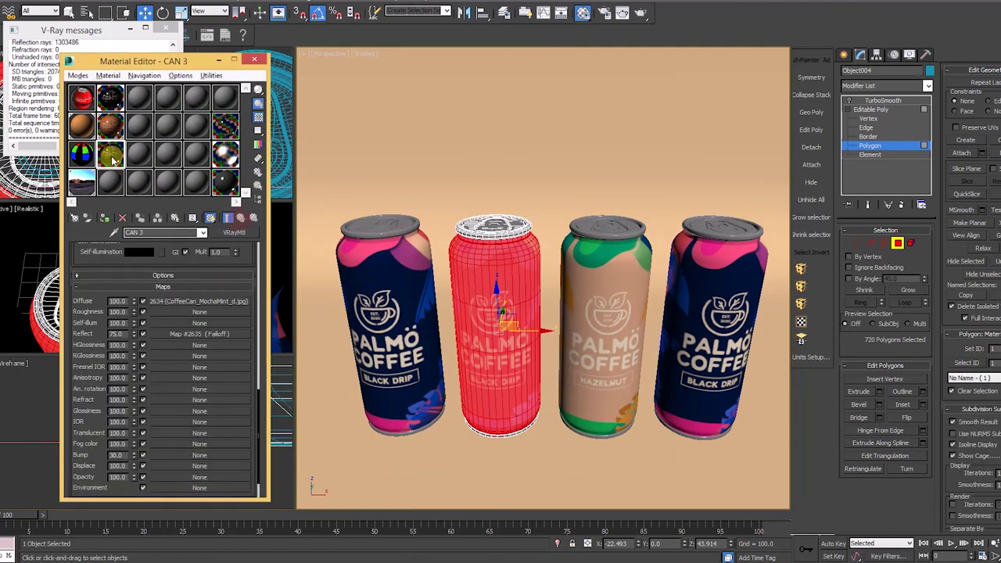
pyautogui.press('5')
# Select all body polygons of the leftmost can
pyautogui.click(387, 313)
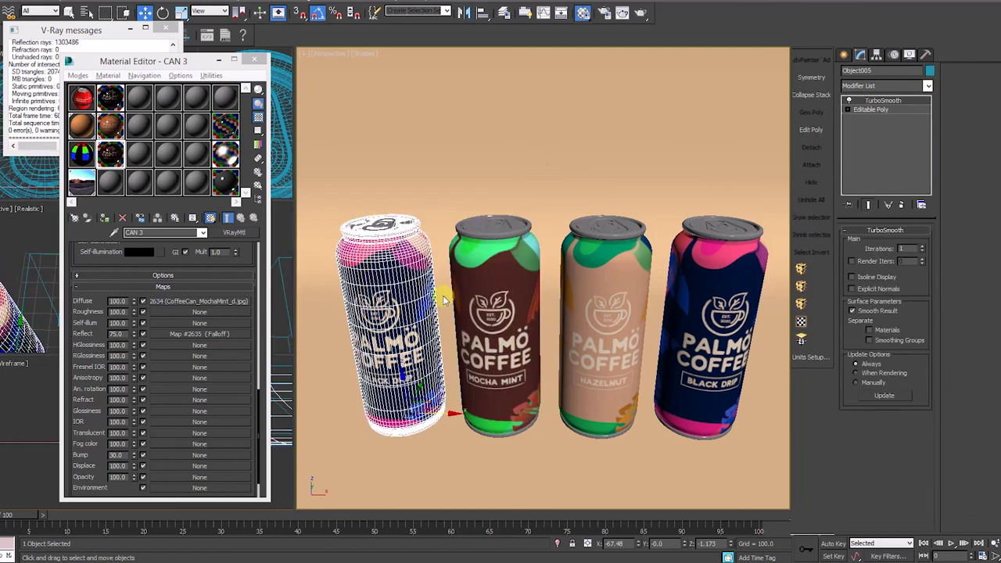
pyautogui.press('5')
pyautogui.hotkey('ctrl', 'a')
# Copy the CAN 3 material to the empty sample slot below it and rename the copy CAN 4
pyautogui.moveTo(110, 155); pyautogui.dragTo(110, 183)
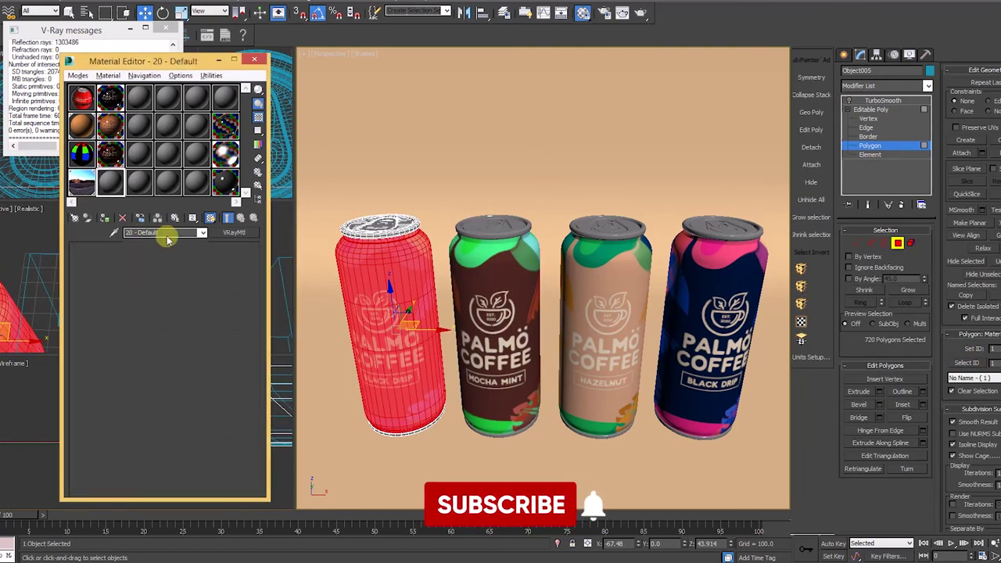
pyautogui.click(170, 232)
pyautogui.press('BackSpace')
pyautogui.write('4')
# Load CoffeeCan_vanillefrançaise_d.jpg as CAN 4's diffuse bitmap, and apply the material to the leftmost can's selected polygons
pyautogui.click(222, 301)
pyautogui.click(197, 388)
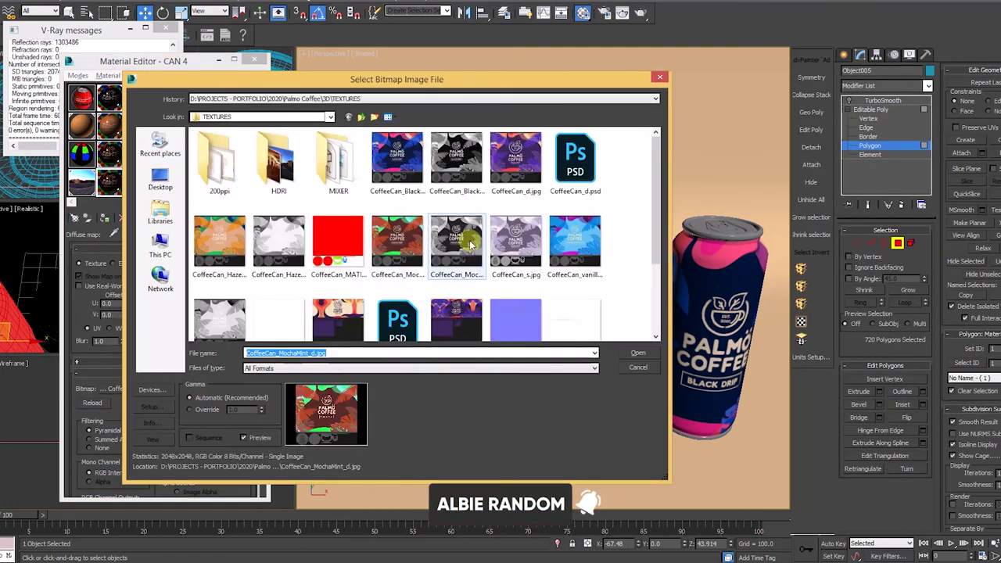
pyautogui.doubleClick(575, 241)
pyautogui.click(241, 217)
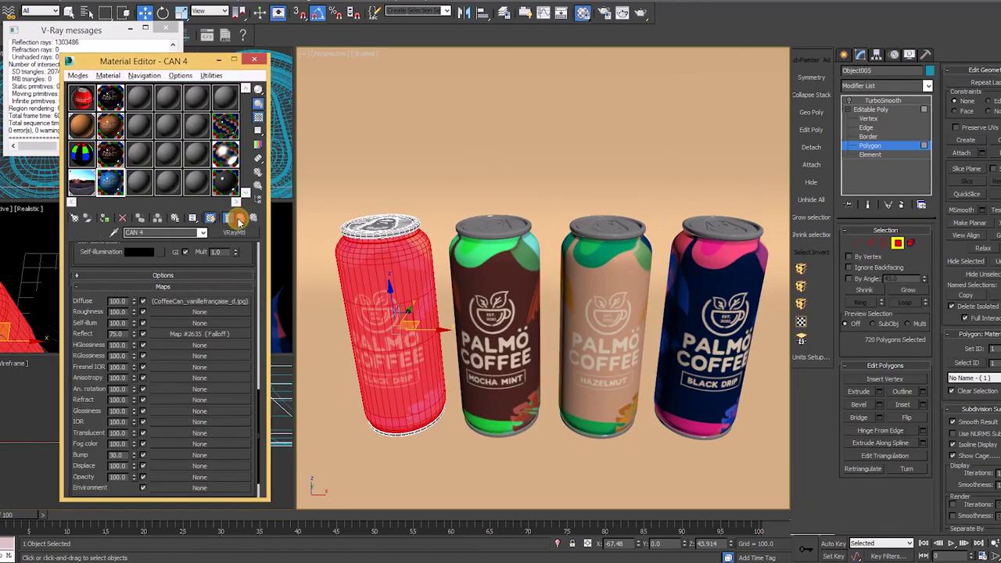
pyautogui.moveTo(102, 188); pyautogui.dragTo(407, 301)
pyautogui.click(884, 101)
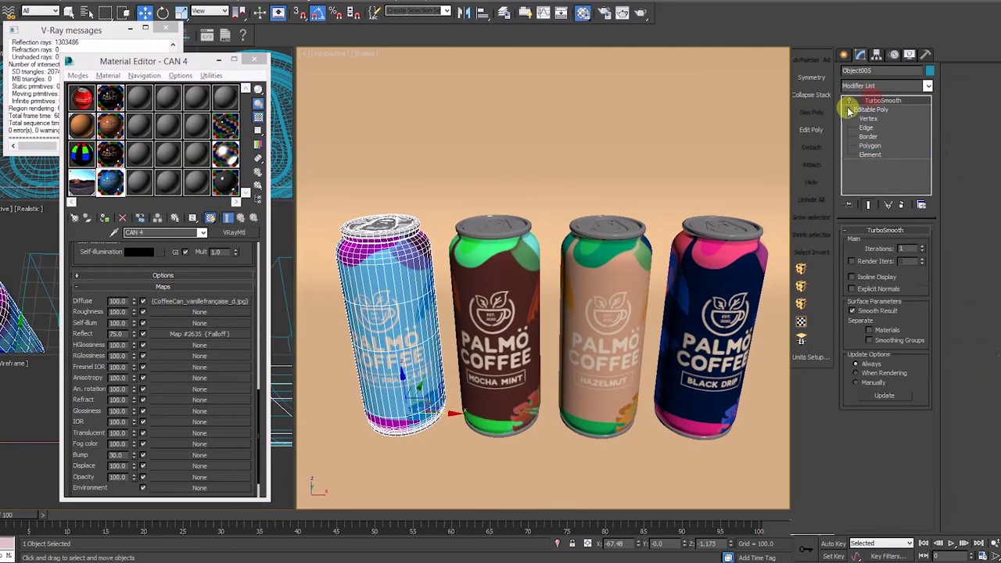